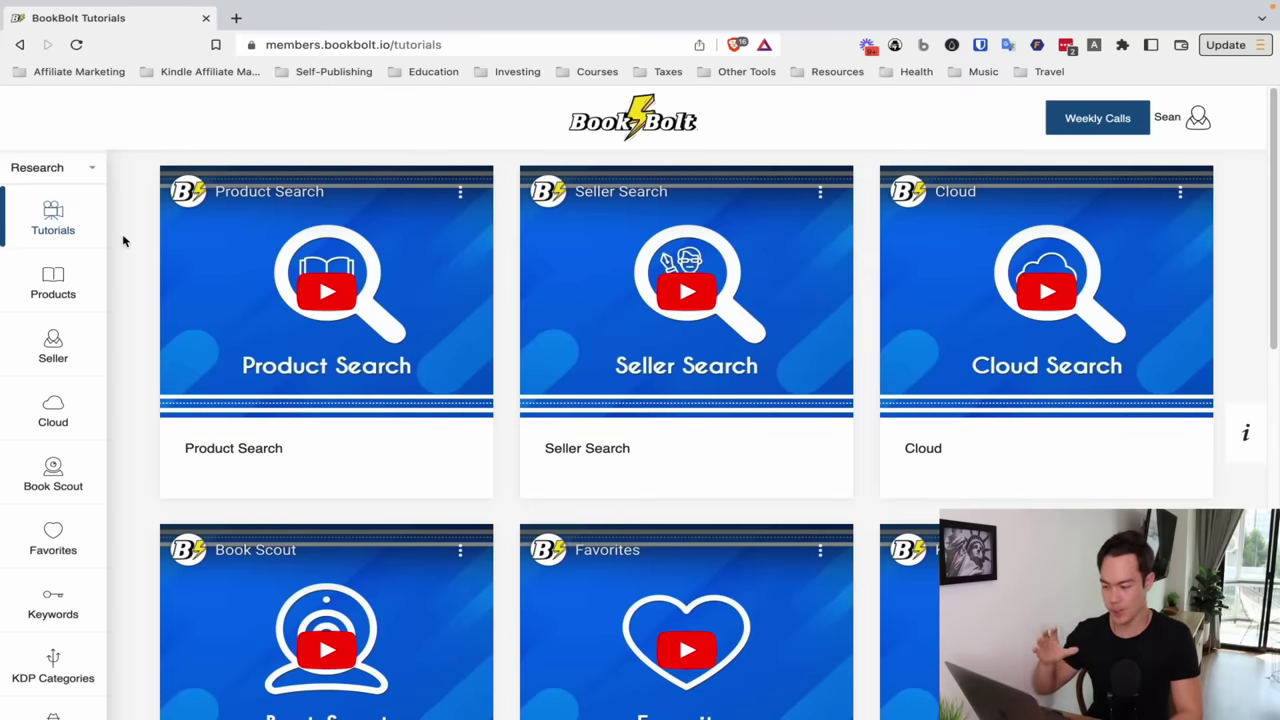
Review the Products search results for the keyword 'puzzles'.
scroll(457, 291, "down", 10)
scroll(424, 511, "up", 12)
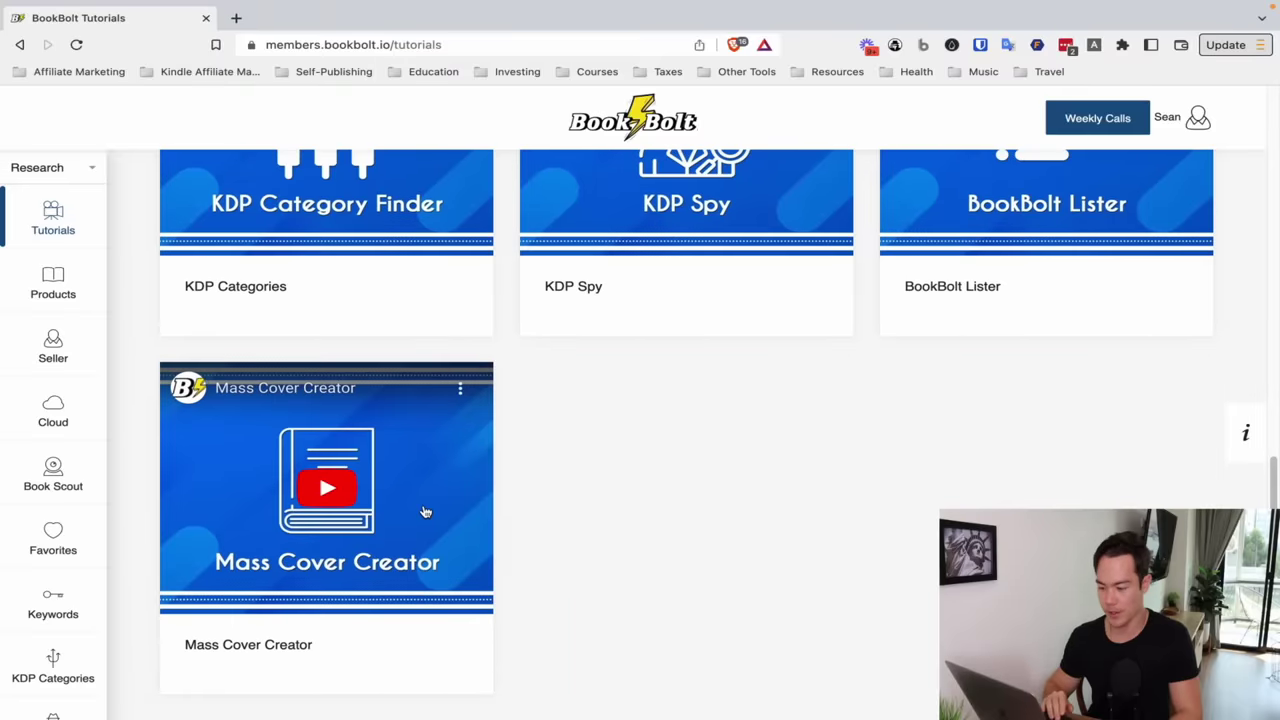
scroll(797, 506, "down", 9)
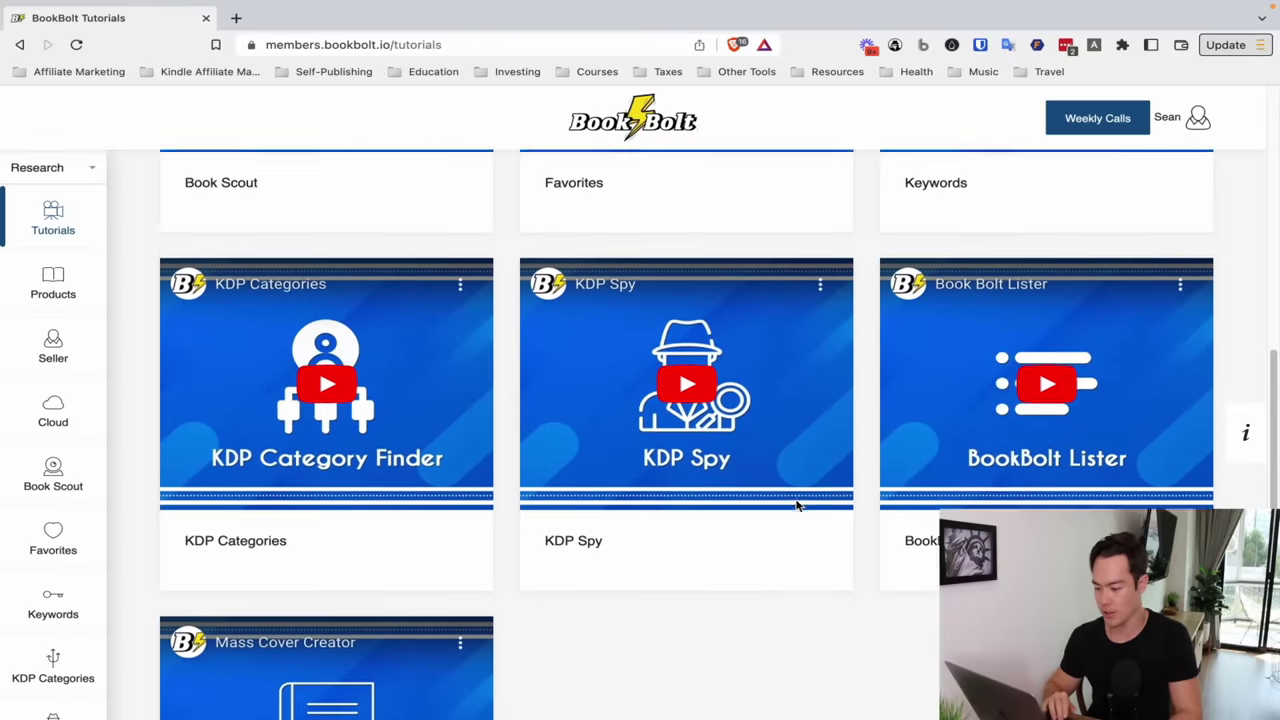
scroll(797, 506, "down", 1)
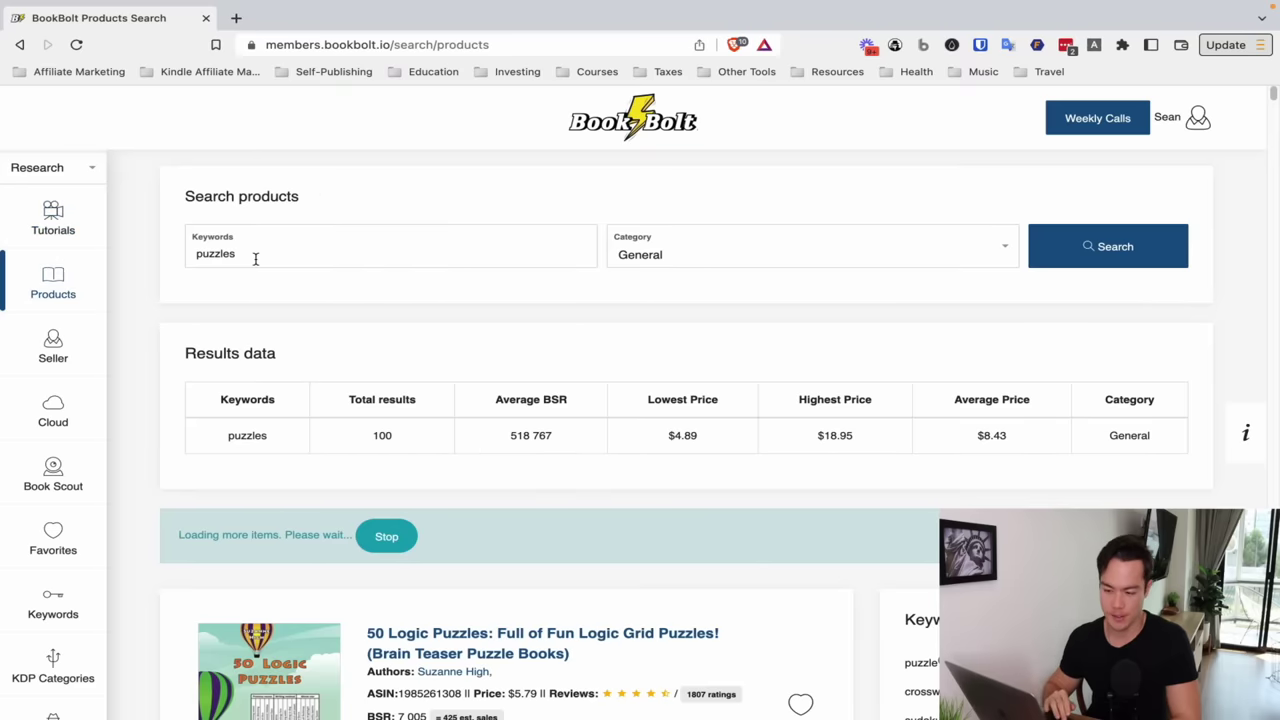
left_click_drag(255, 259, 171, 263)
left_click(337, 261)
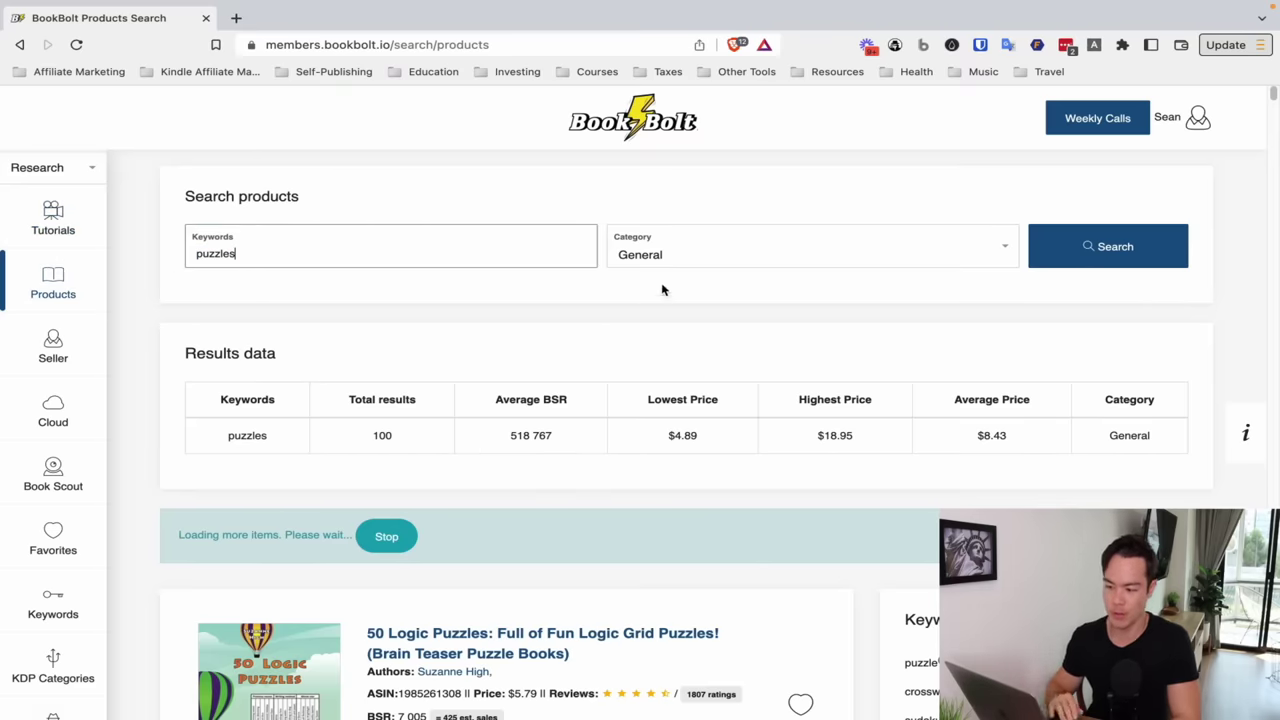
Check the book category list and leave the category on General.
left_click(700, 265)
scroll(695, 368, "up", 5)
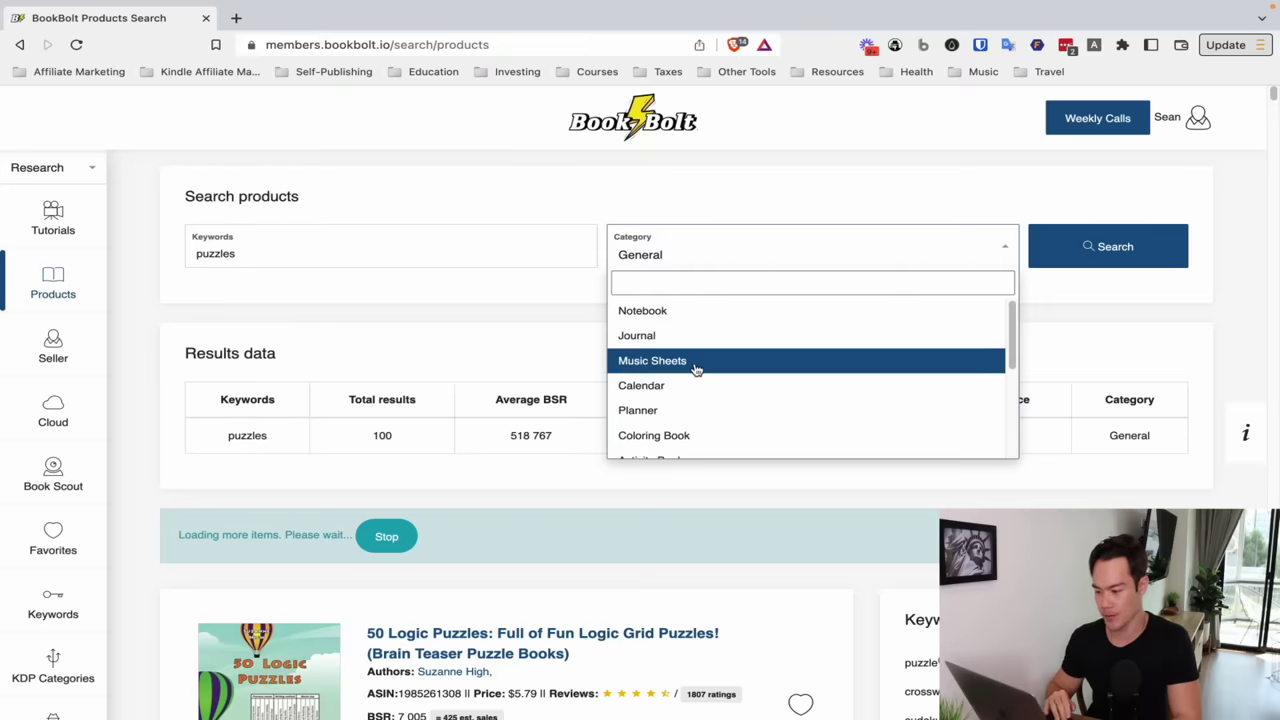
scroll(695, 368, "down", 5)
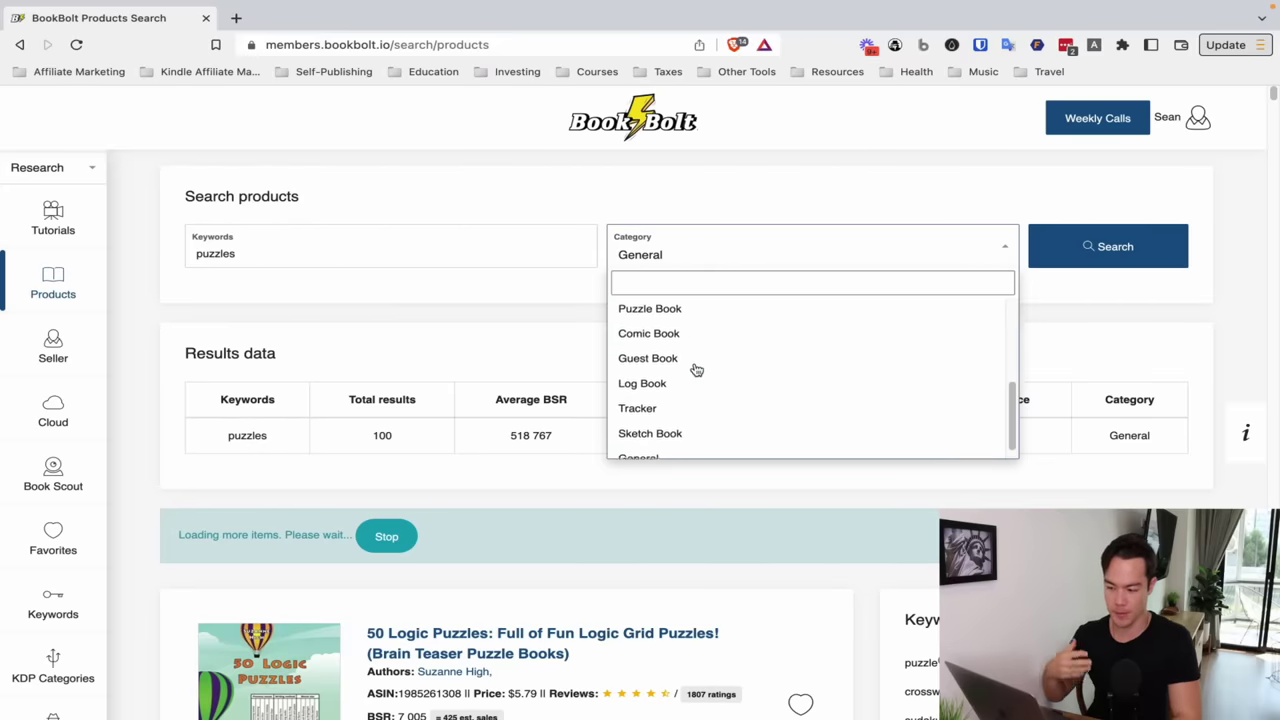
left_click(526, 191)
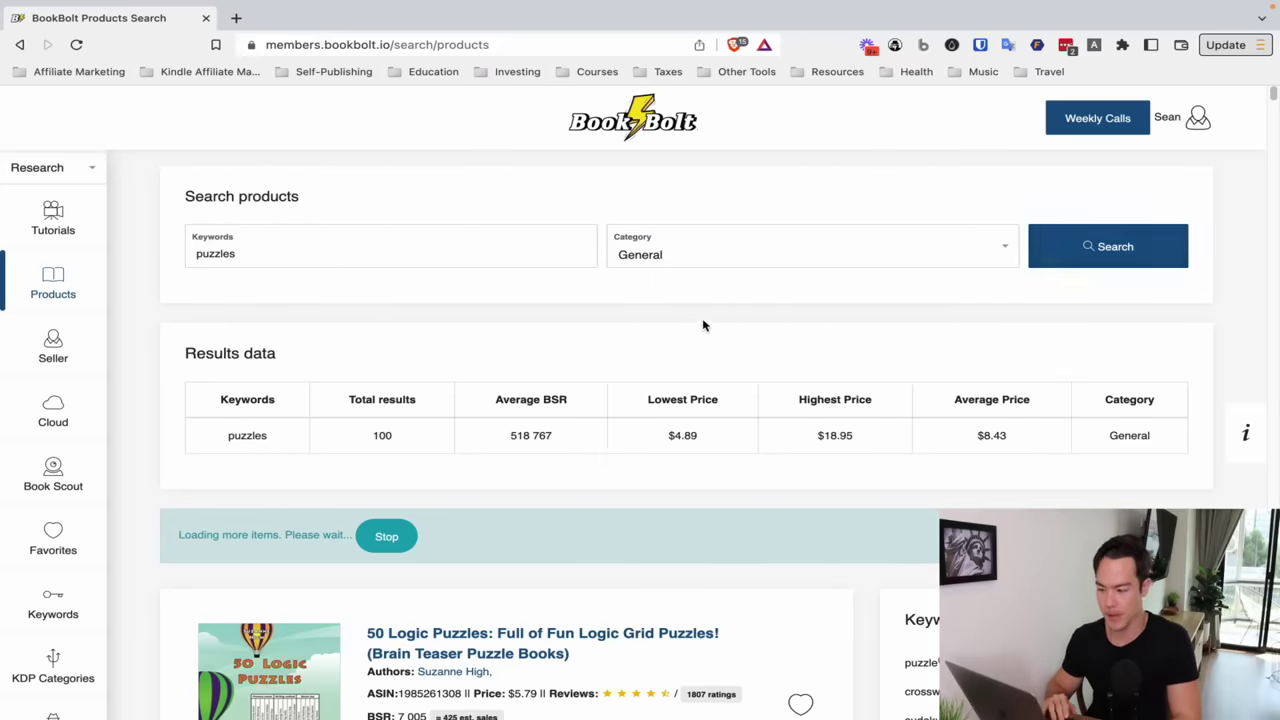
scroll(703, 323, "down", 3)
scroll(474, 270, "up", 1)
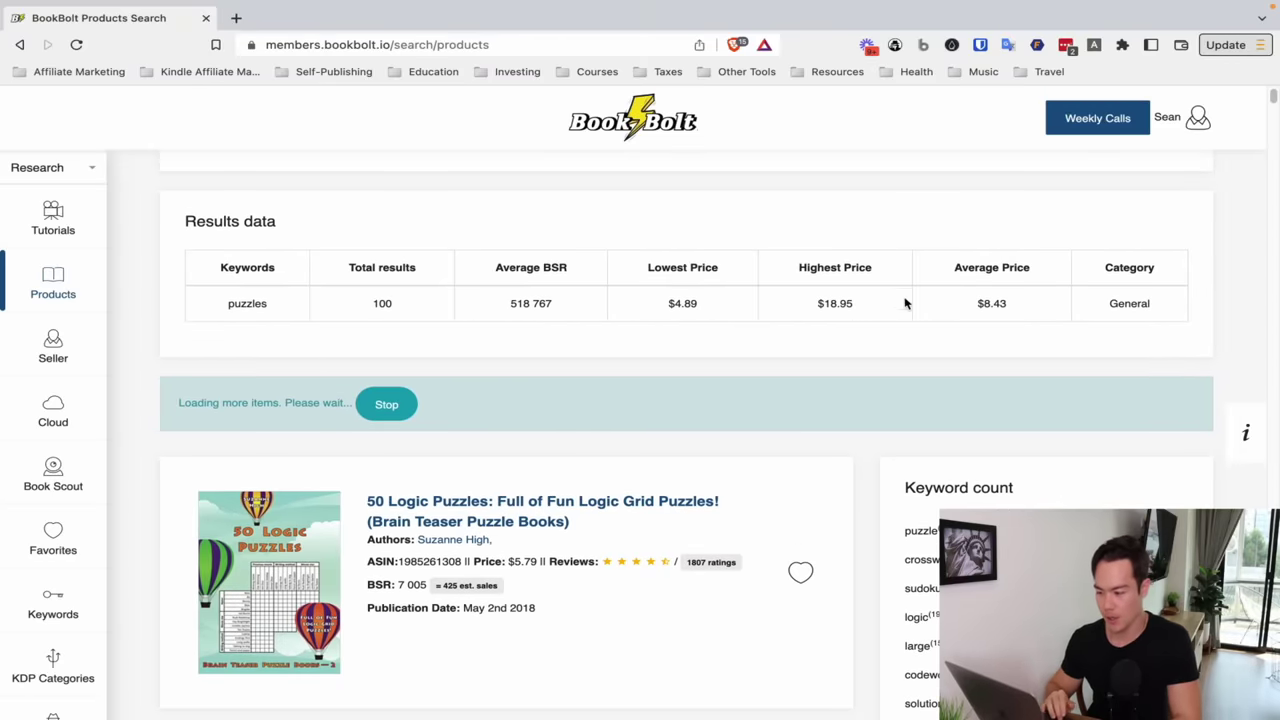
Inspect the logic puzzle book's BSR in the results, then go to the Seller page.
scroll(343, 396, "down", 3)
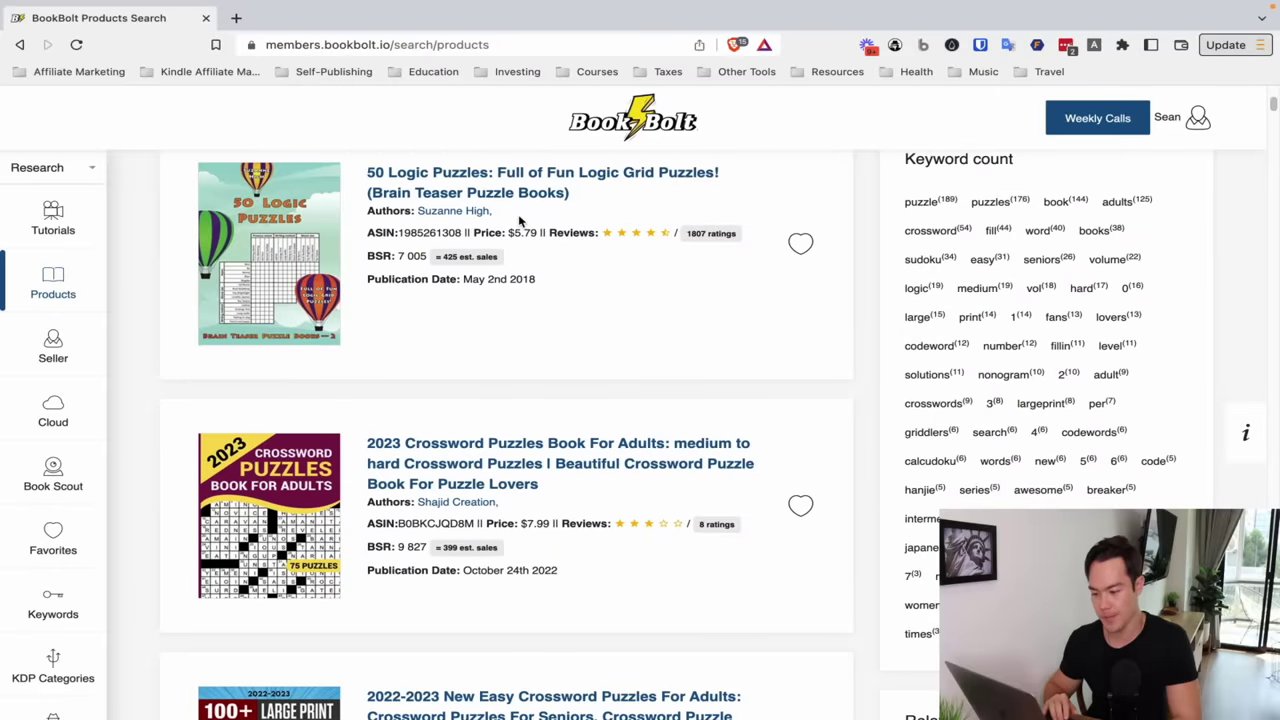
scroll(608, 591, "down", 2)
scroll(608, 591, "up", 2)
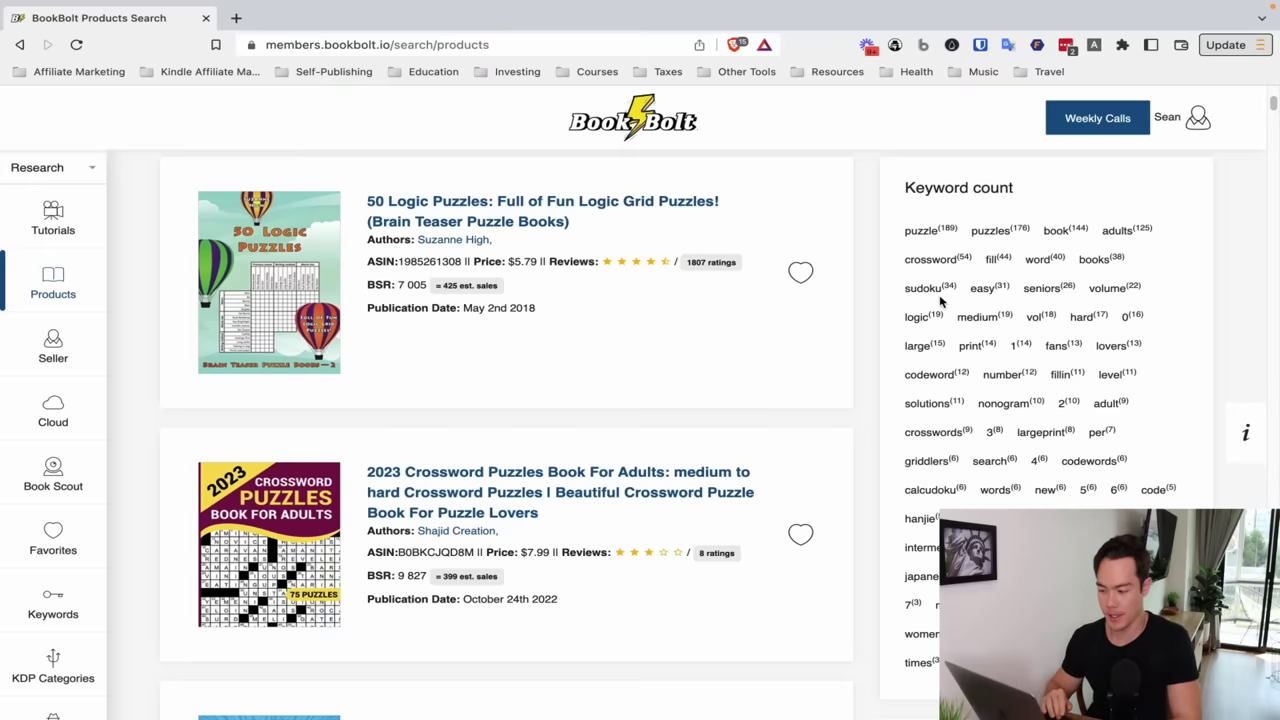
scroll(414, 397, "down", 5)
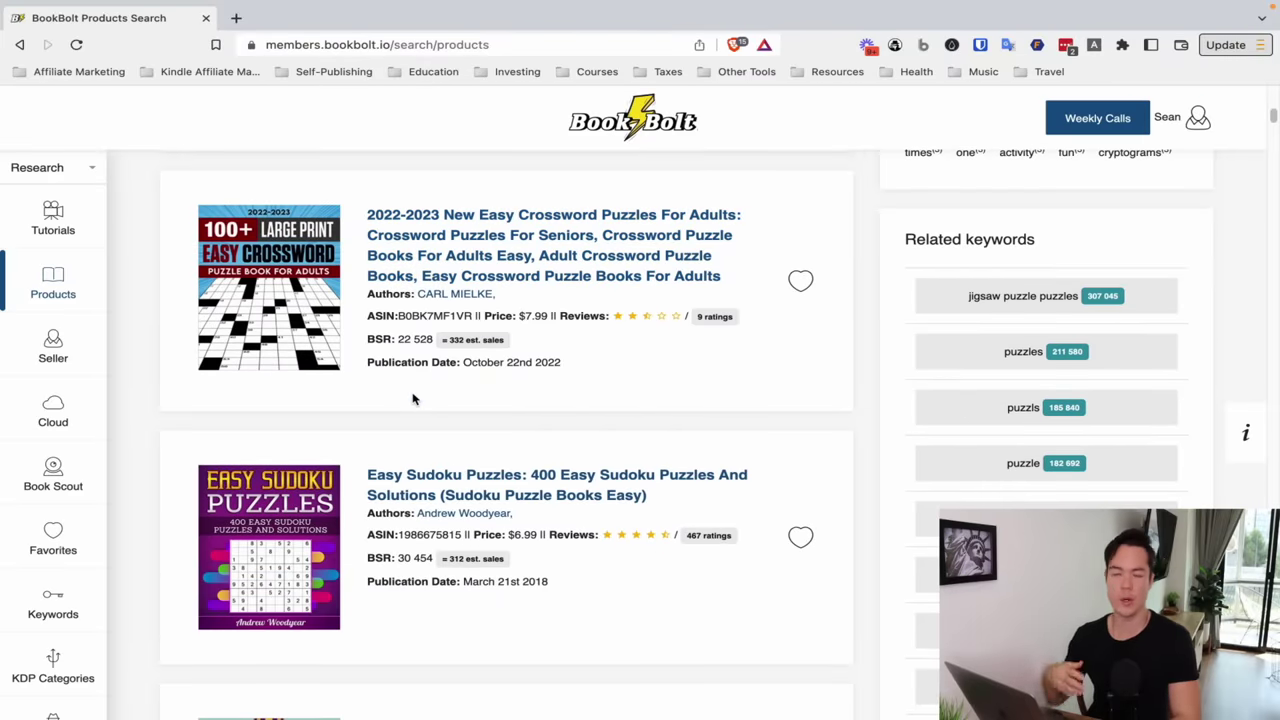
scroll(414, 399, "down", 1)
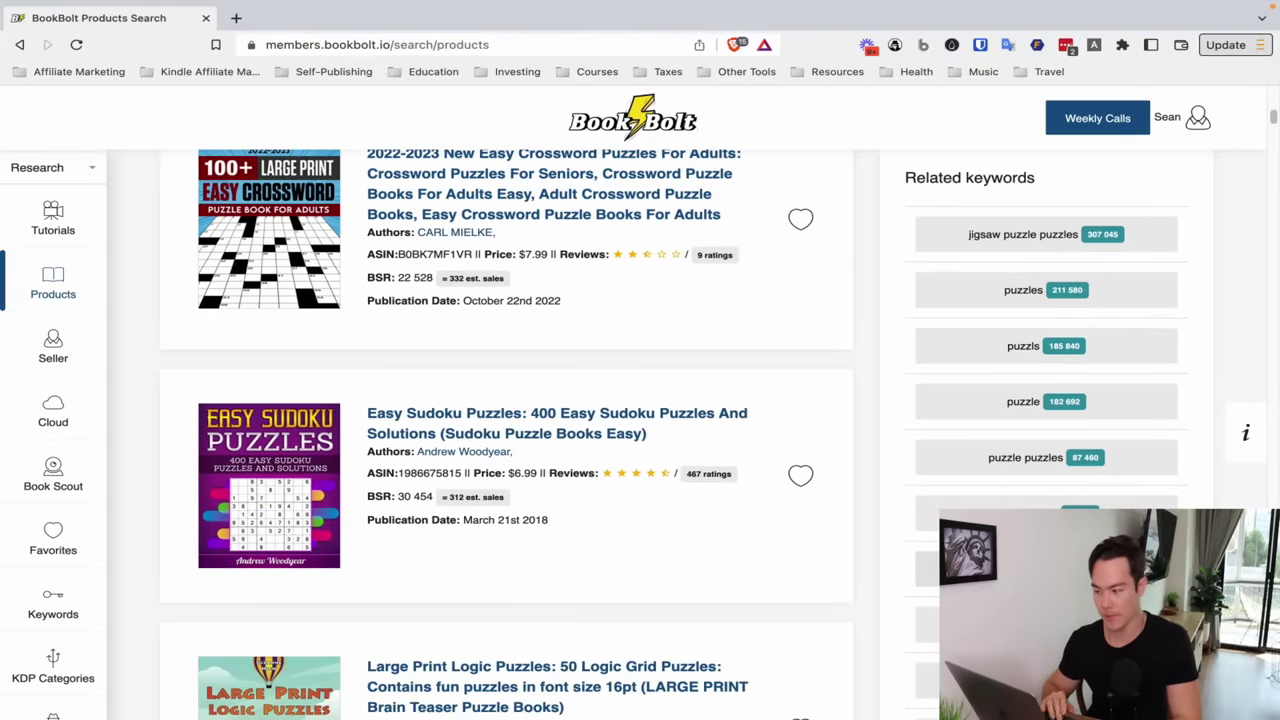
scroll(453, 375, "down", 4)
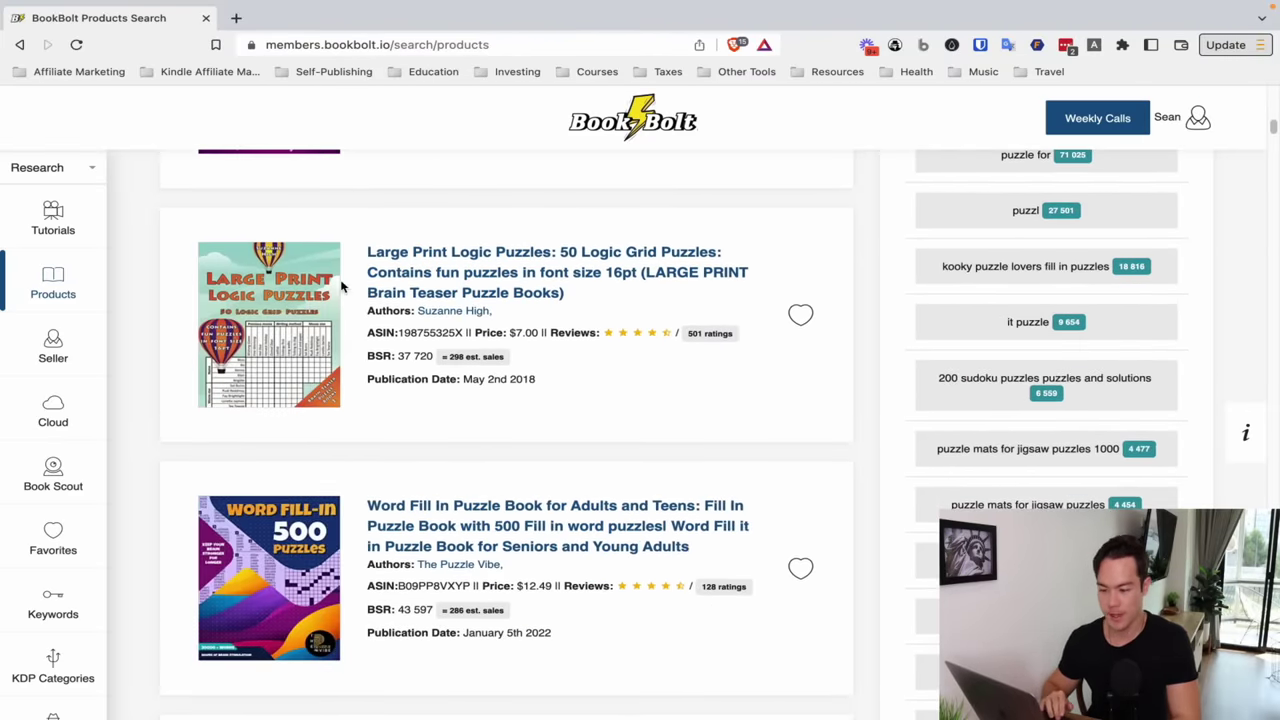
left_click_drag(366, 453, 483, 453)
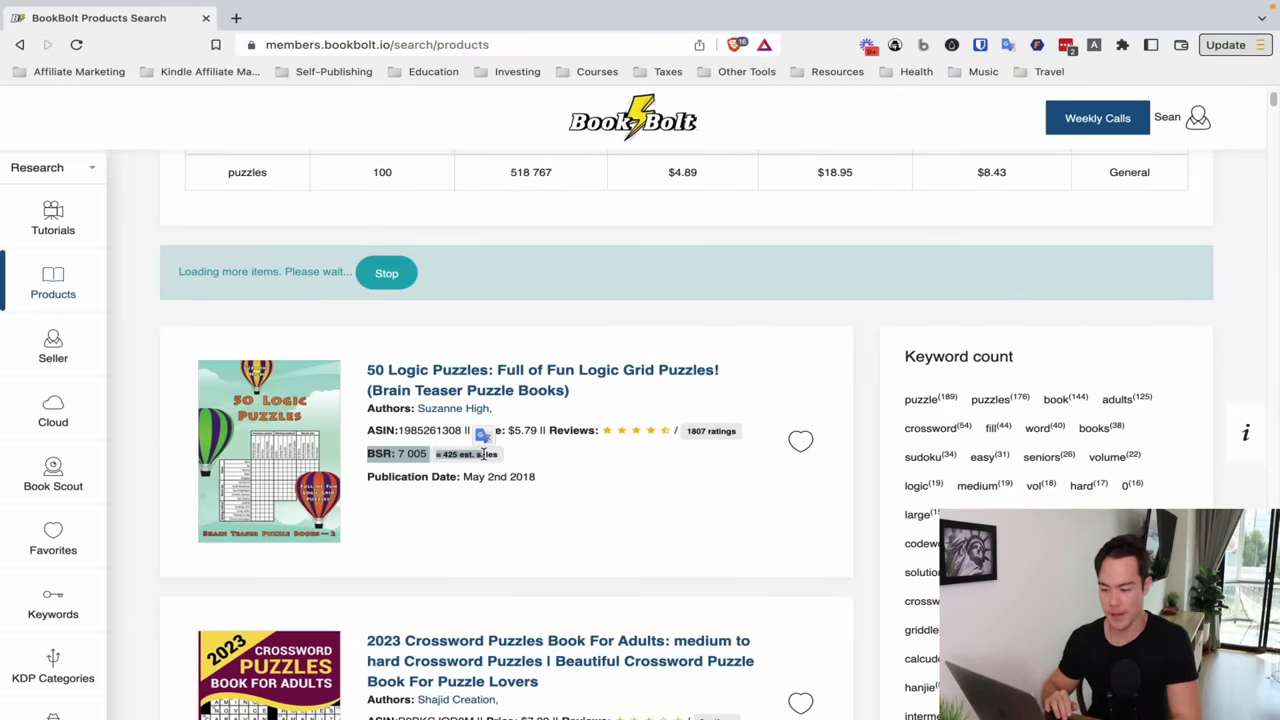
left_click(588, 463)
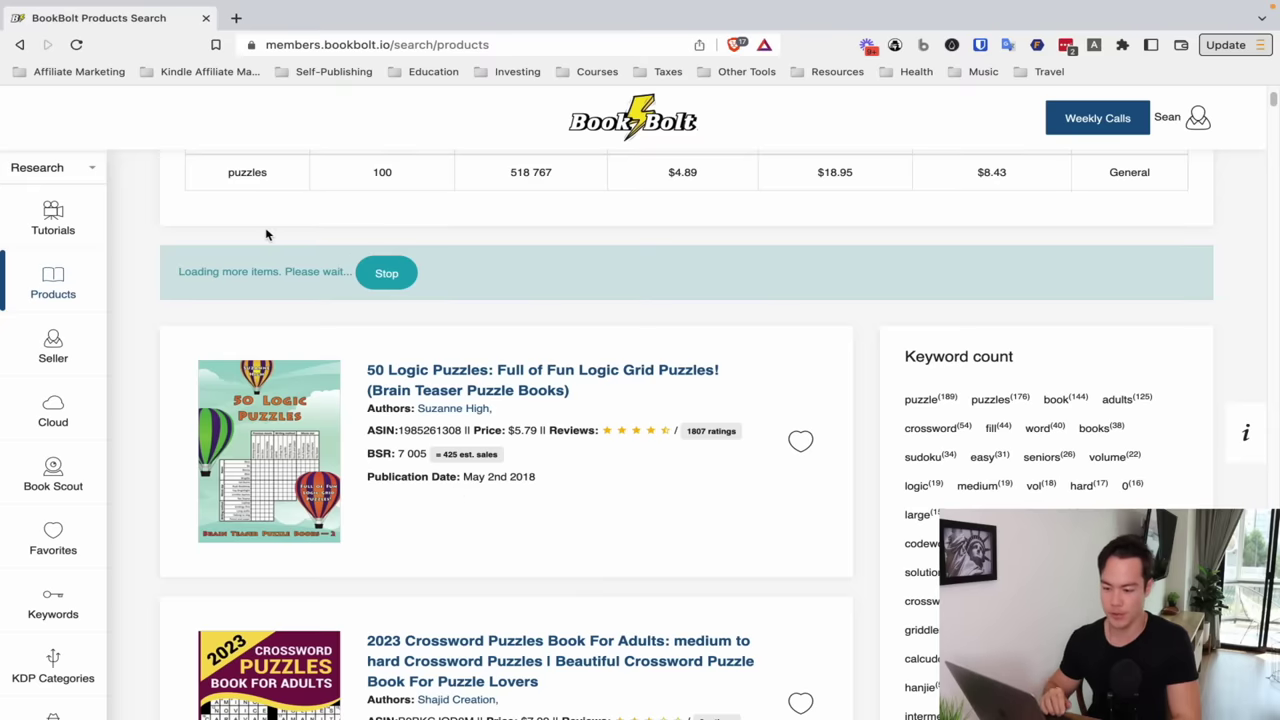
left_click(46, 322)
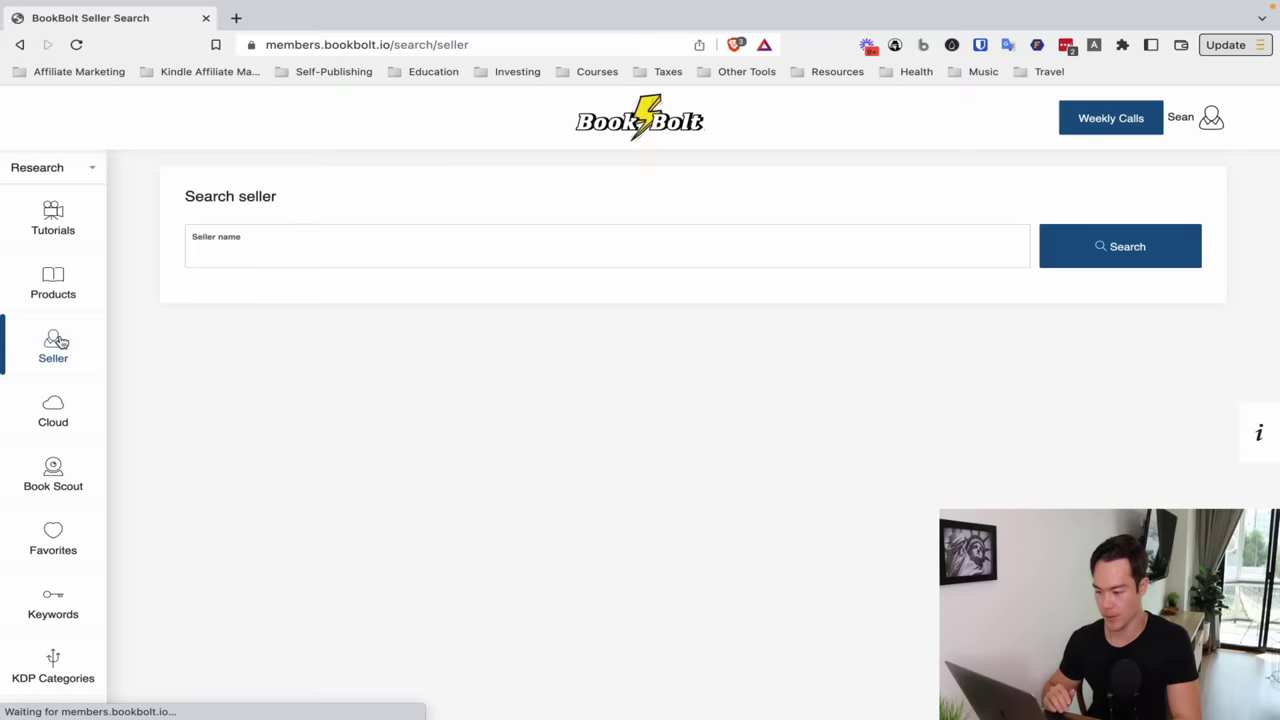
Set up the Cloud search for Top 100 bestsellers in the Coloring Book category.
left_click(45, 408)
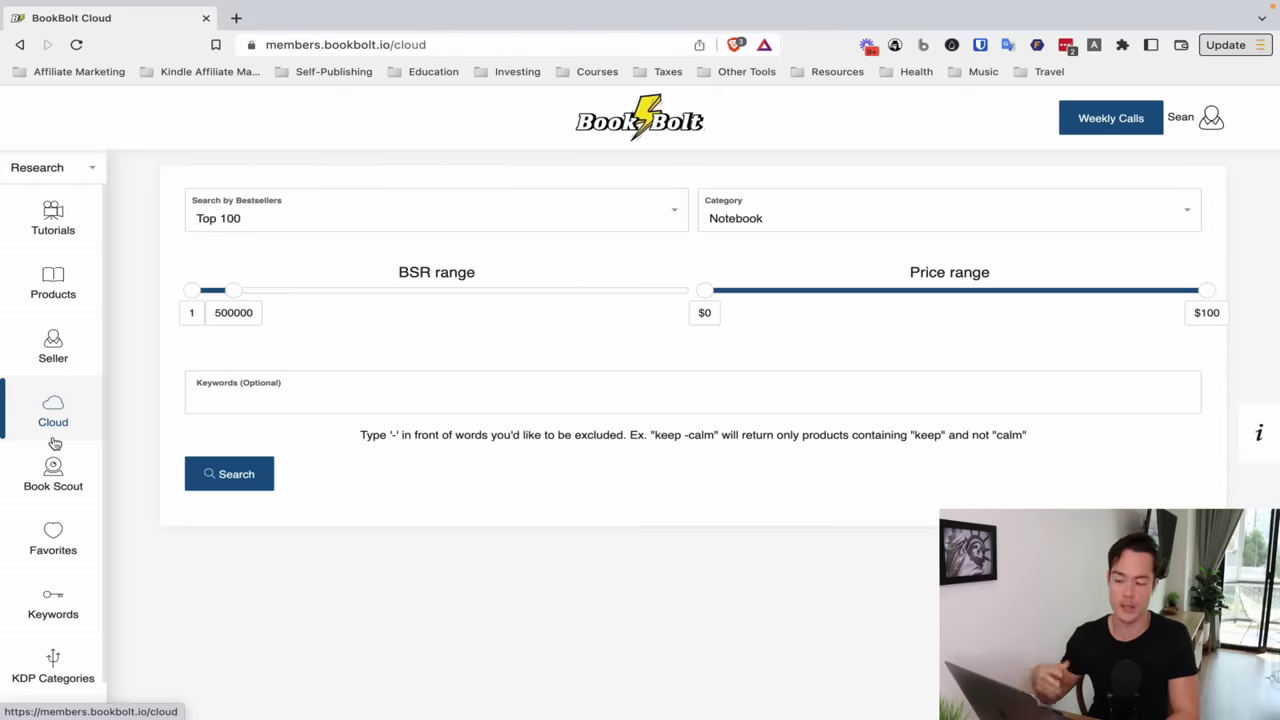
left_click(334, 220)
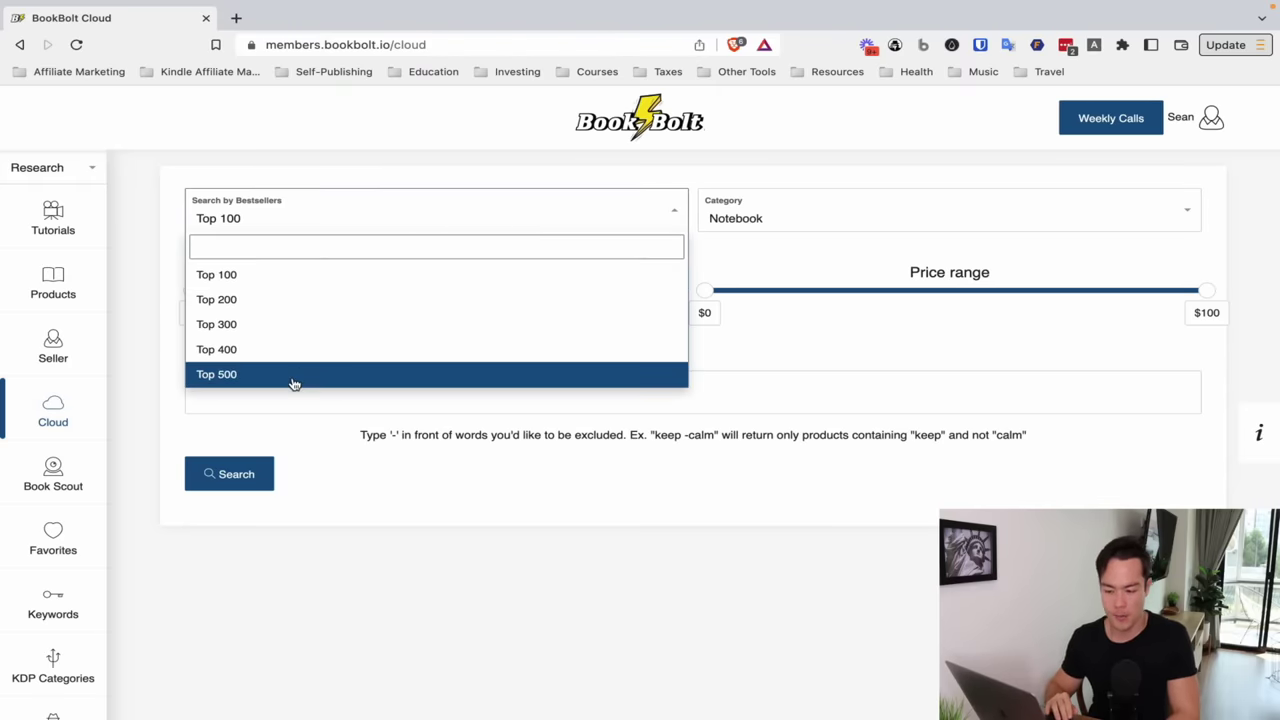
left_click(750, 277)
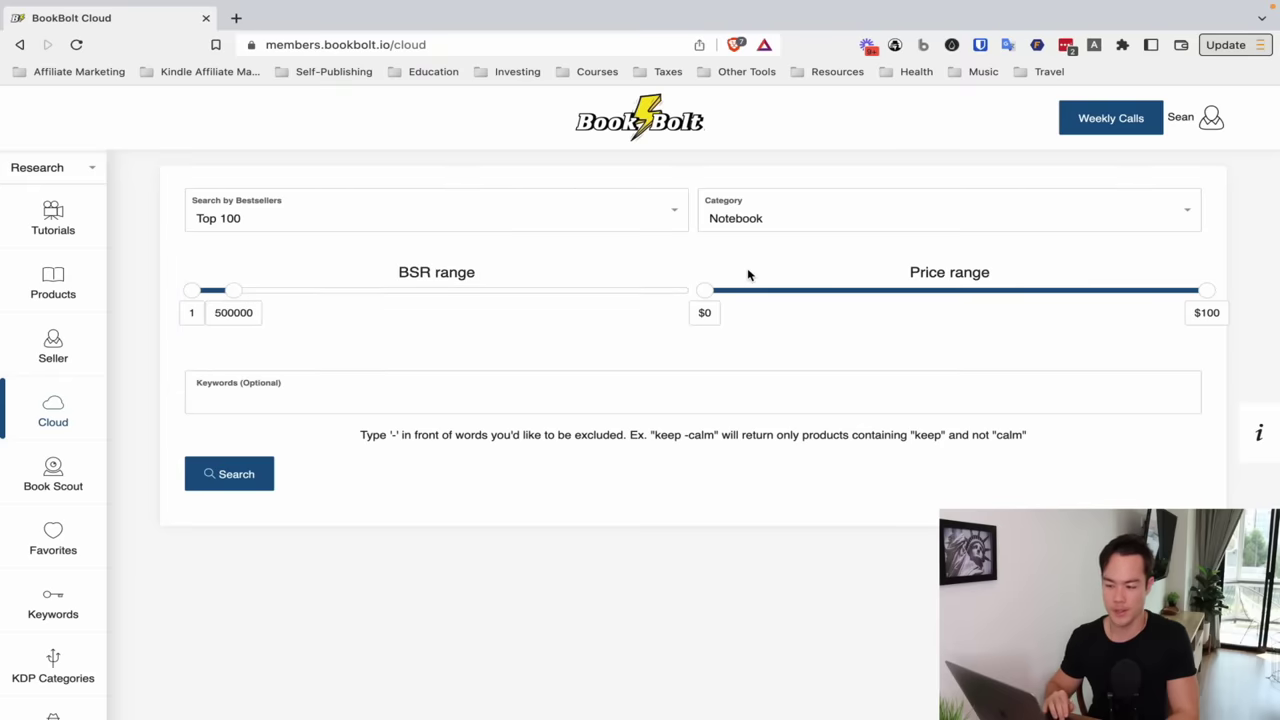
left_click(850, 224)
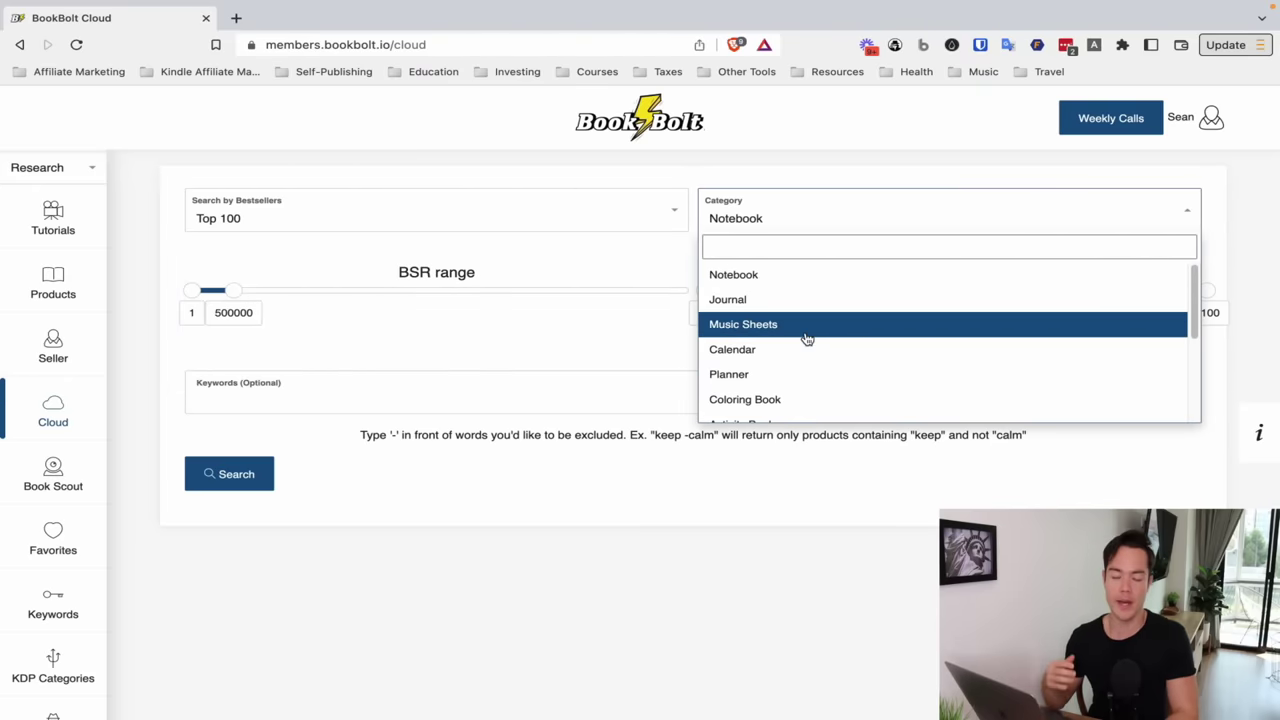
scroll(803, 337, "down", 3)
scroll(789, 326, "up", 1)
left_click(762, 328)
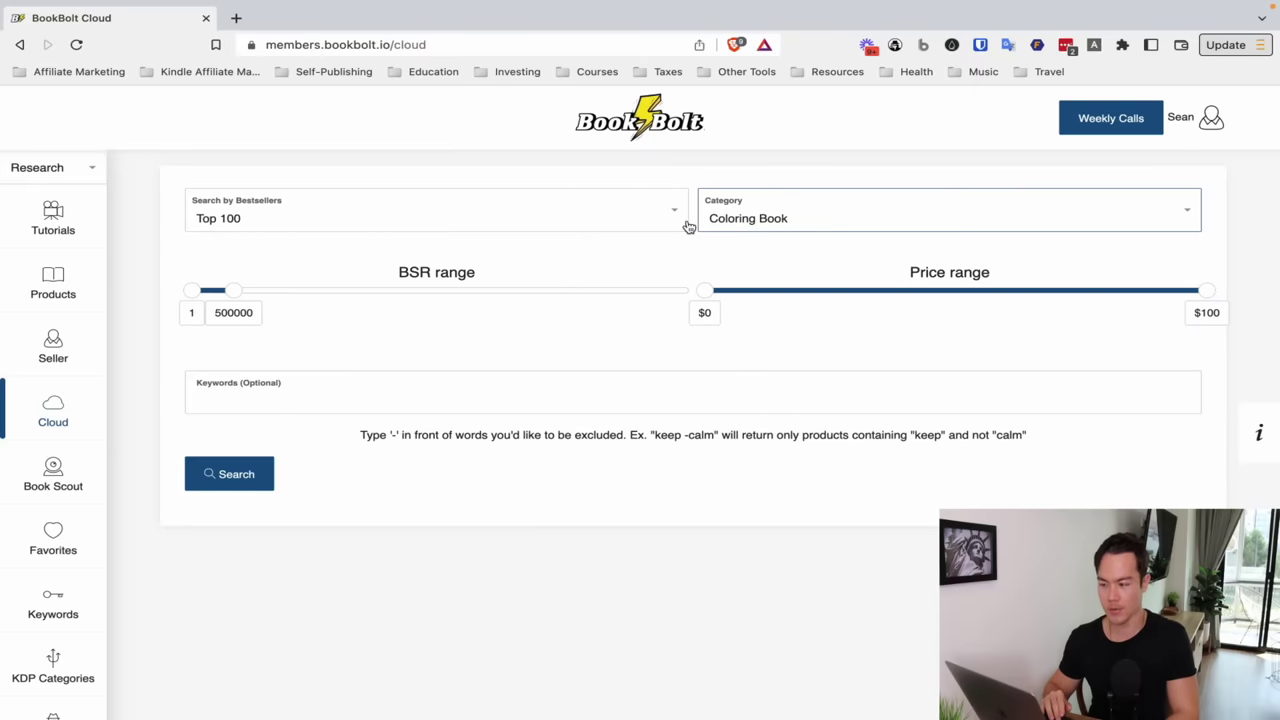
left_click(396, 279)
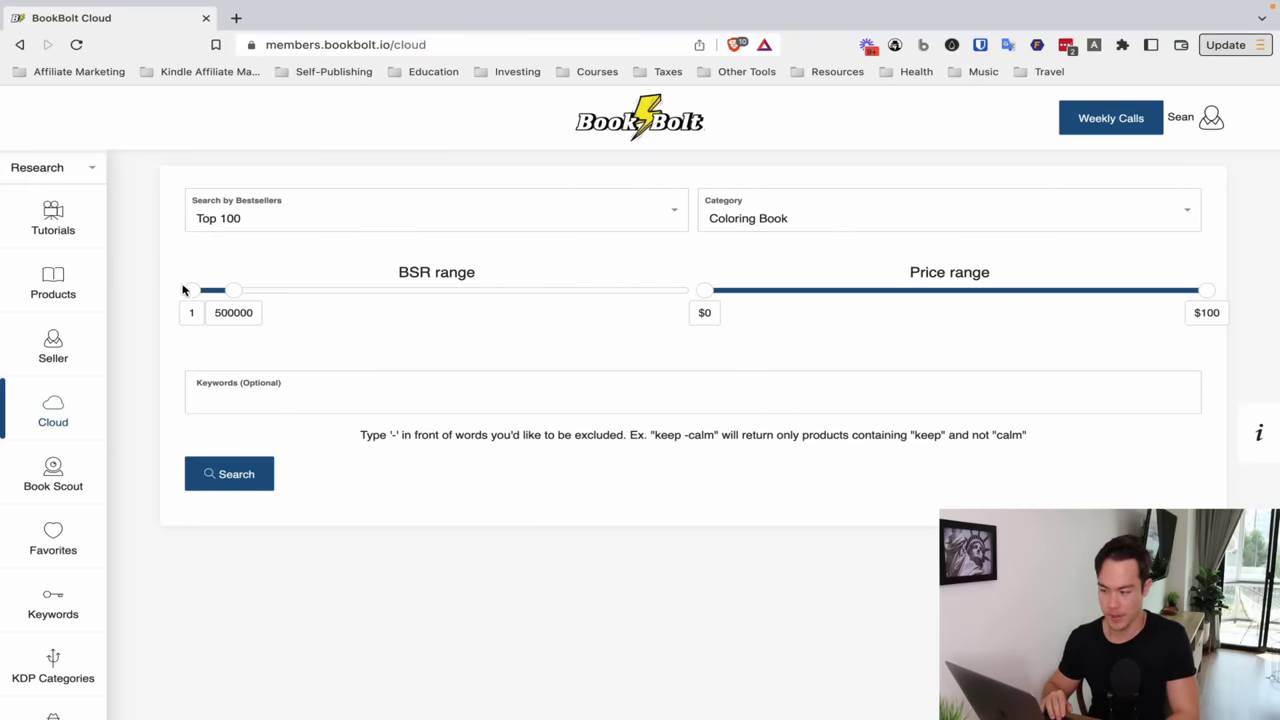
Narrow the BSR to 32743, raise the minimum price to $7, and select the keyword field.
left_click_drag(231, 290, 196, 297)
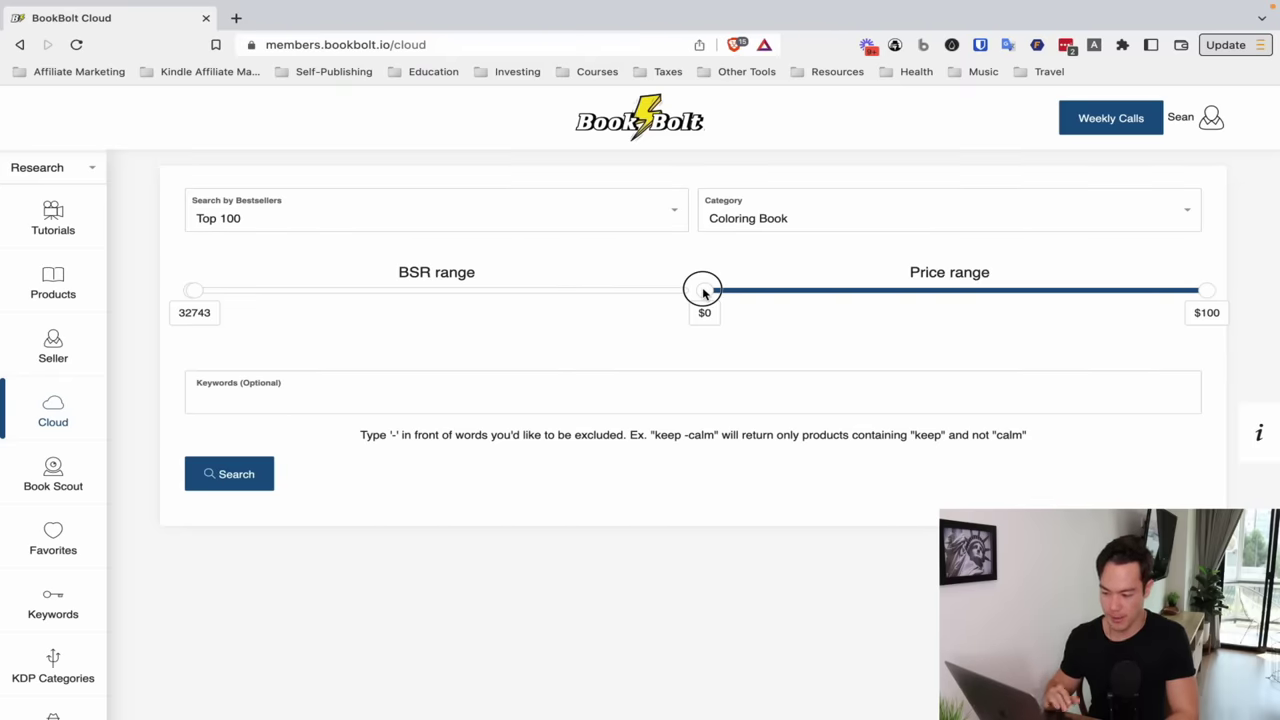
left_click_drag(703, 292, 740, 300)
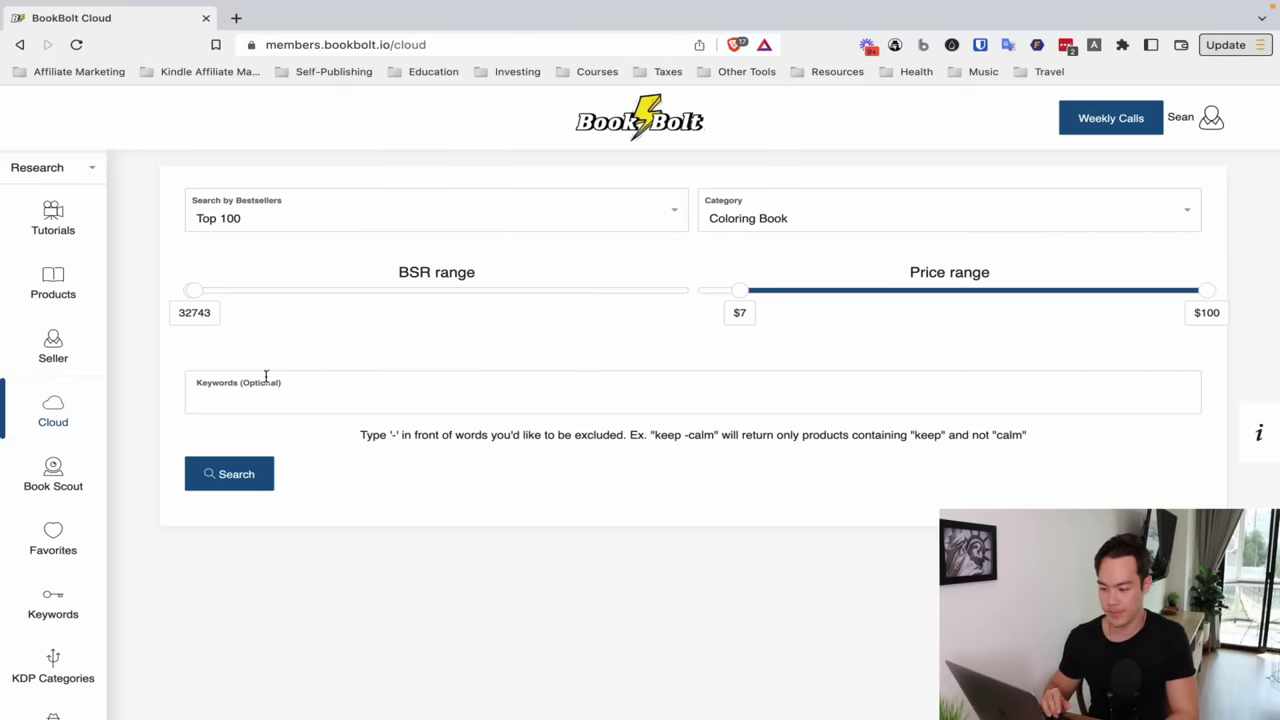
left_click(443, 403)
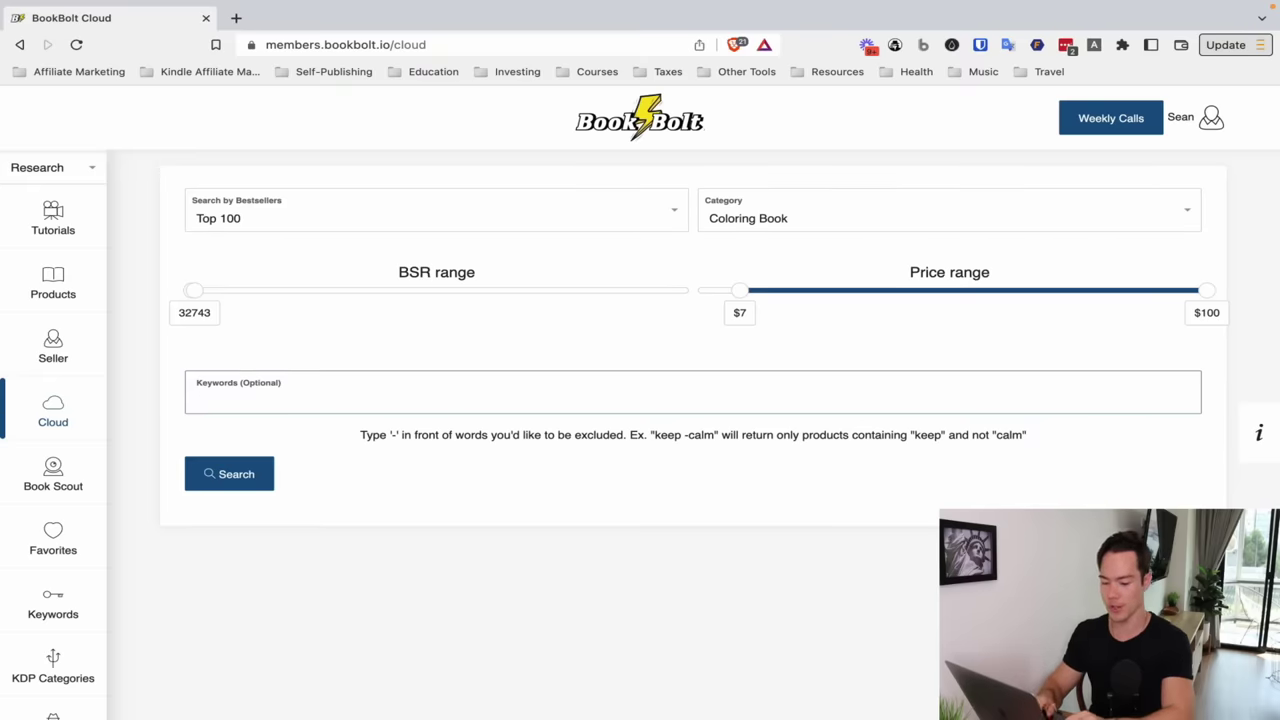
left_click(240, 476)
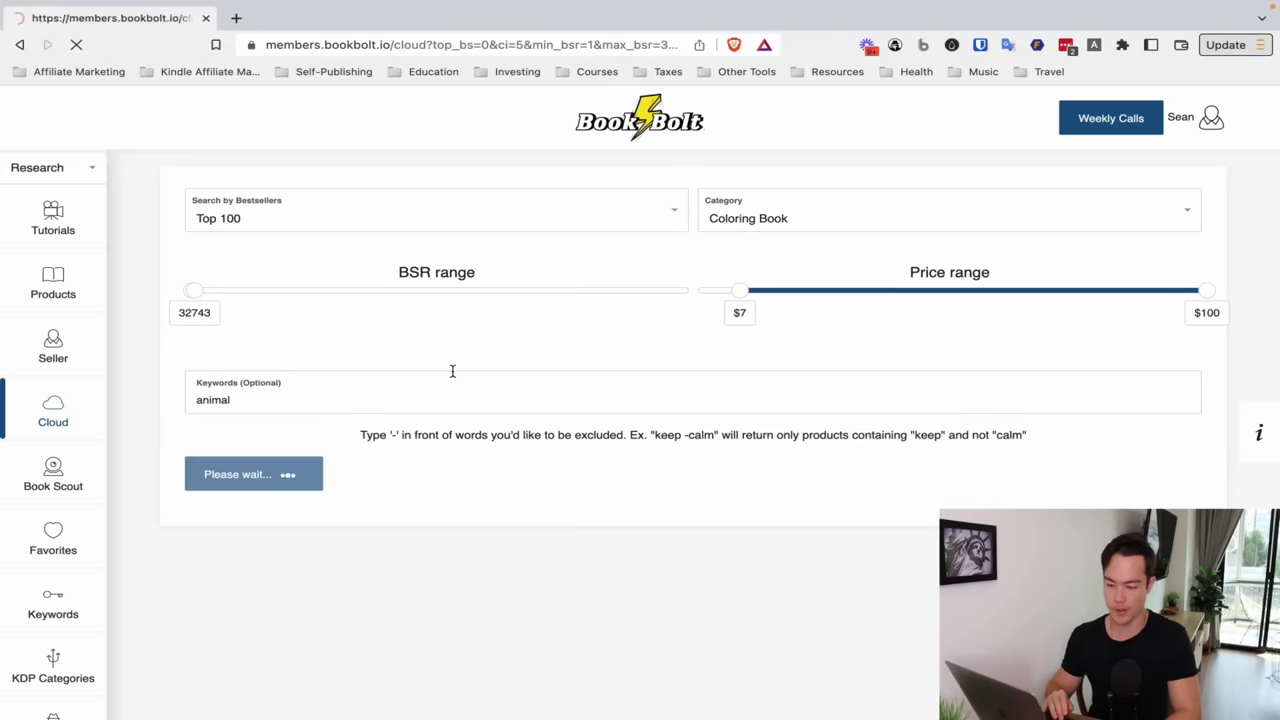
scroll(645, 445, "down", 3)
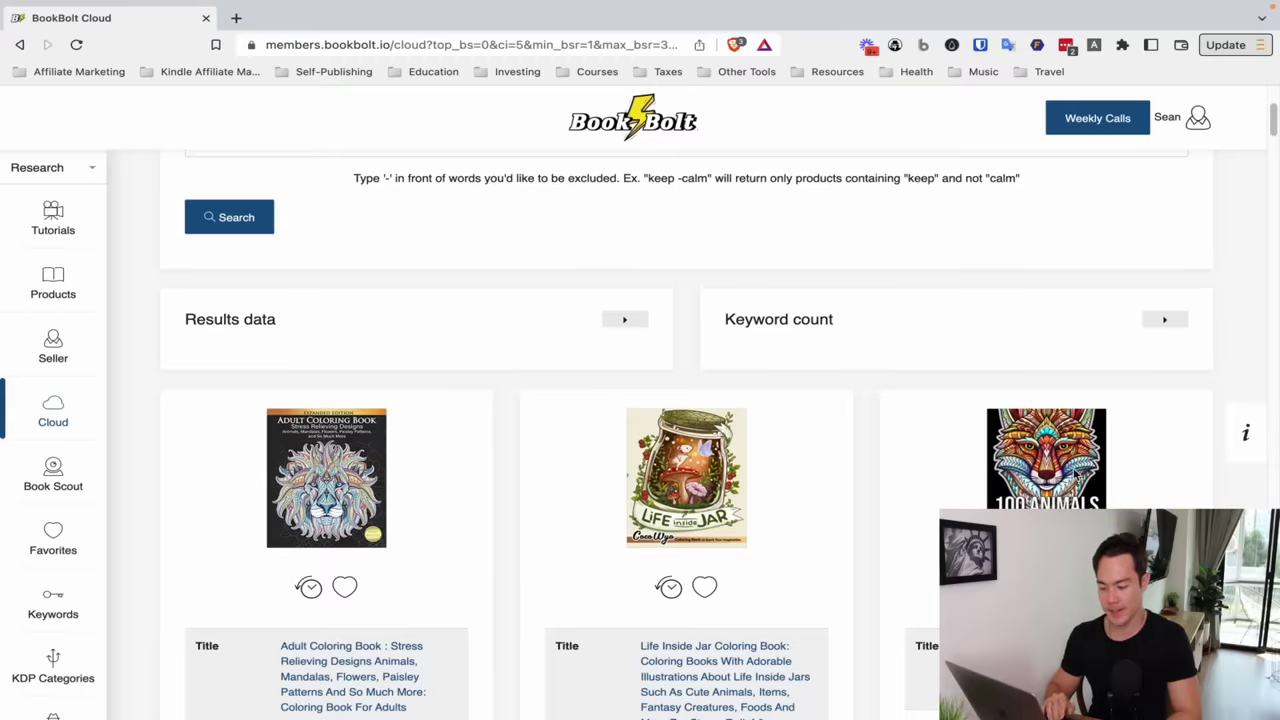
scroll(511, 437, "up", 3)
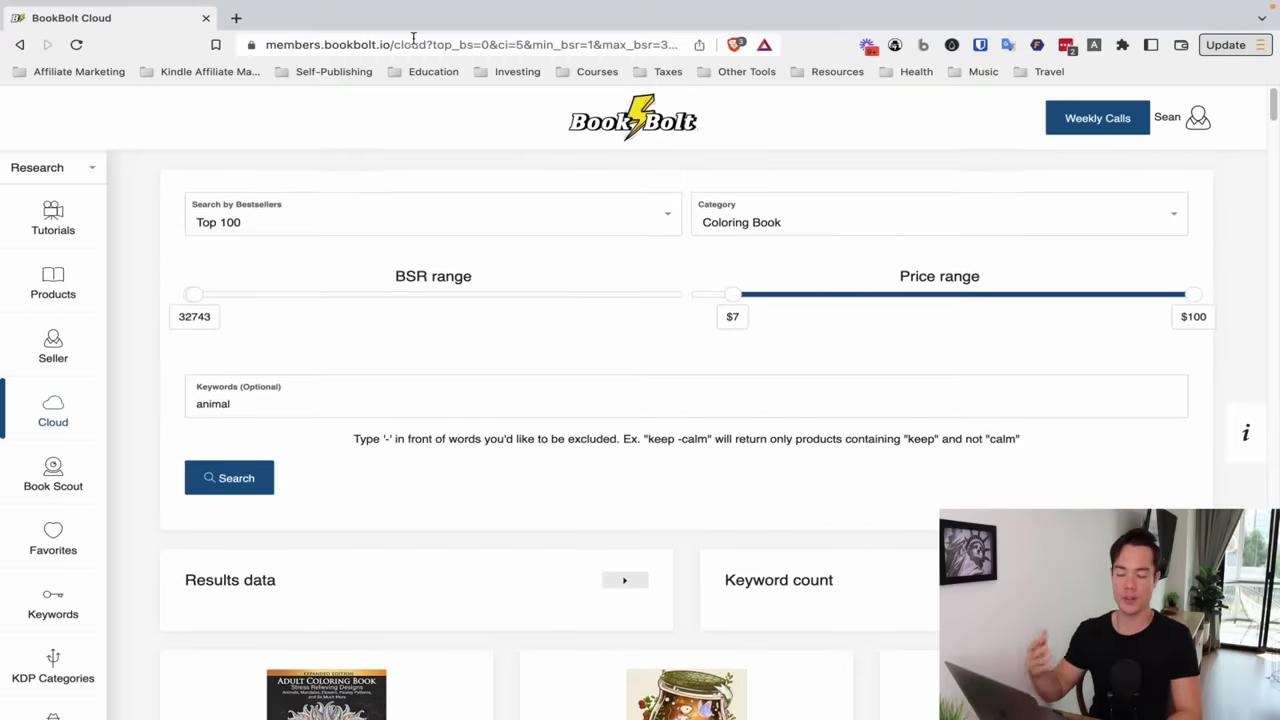
scroll(480, 471, "down", 6)
scroll(479, 471, "down", 2)
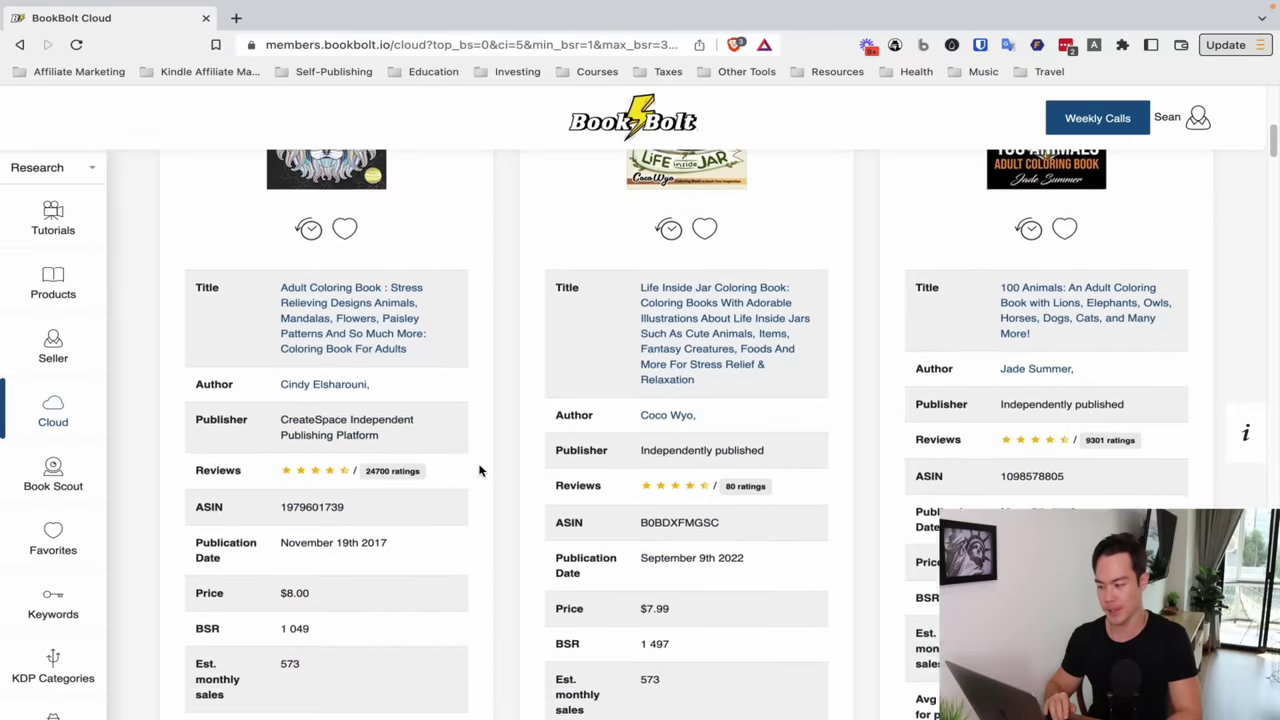
scroll(479, 471, "up", 1)
scroll(477, 470, "up", 1)
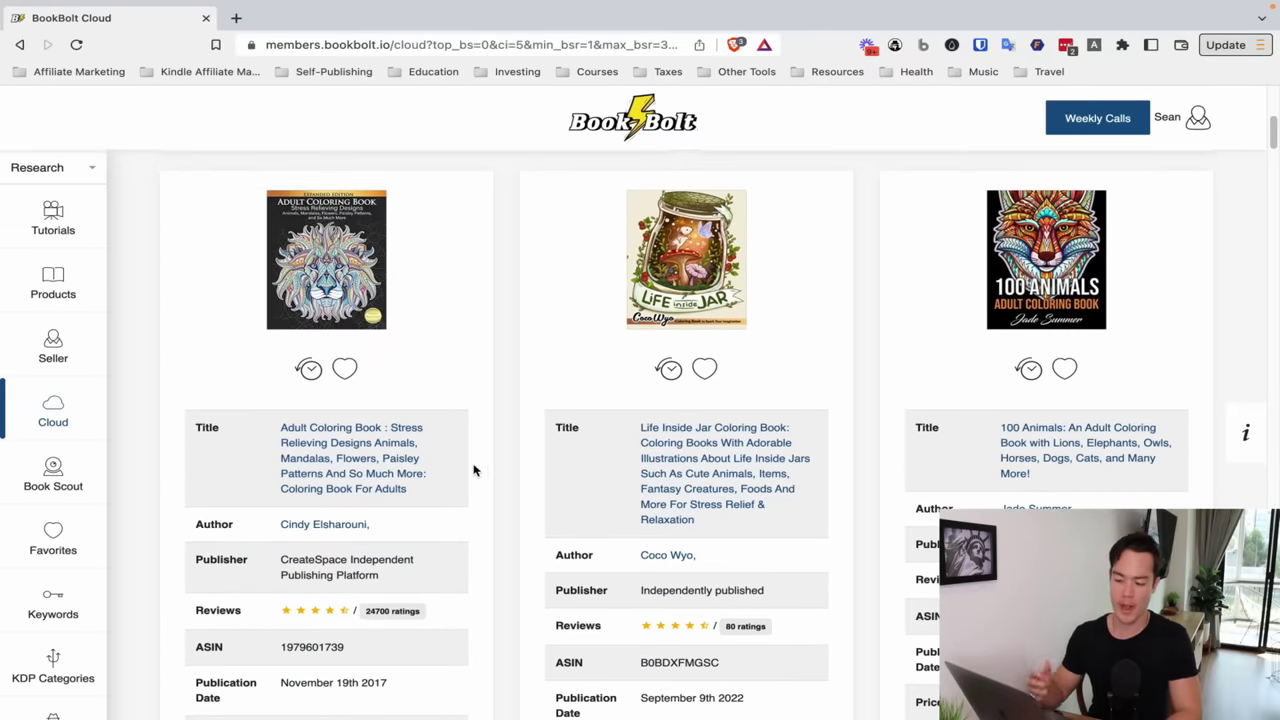
scroll(480, 500, "down", 3)
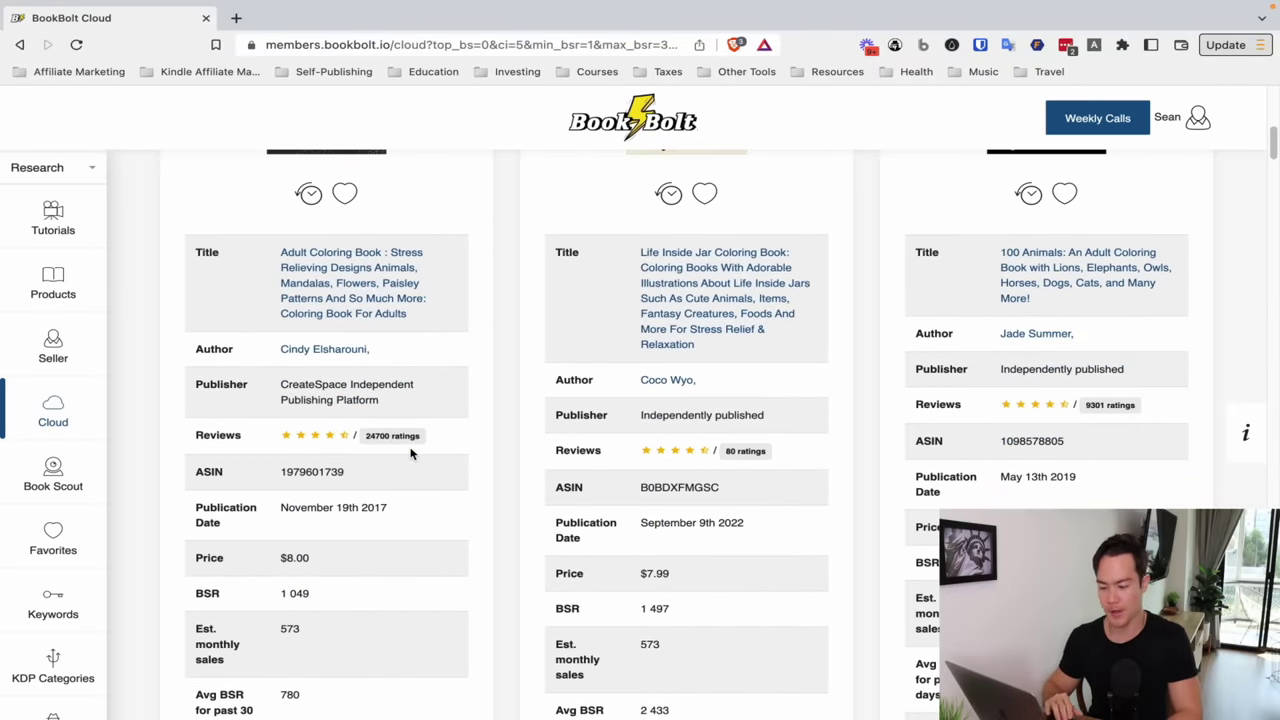
scroll(374, 604, "down", 2)
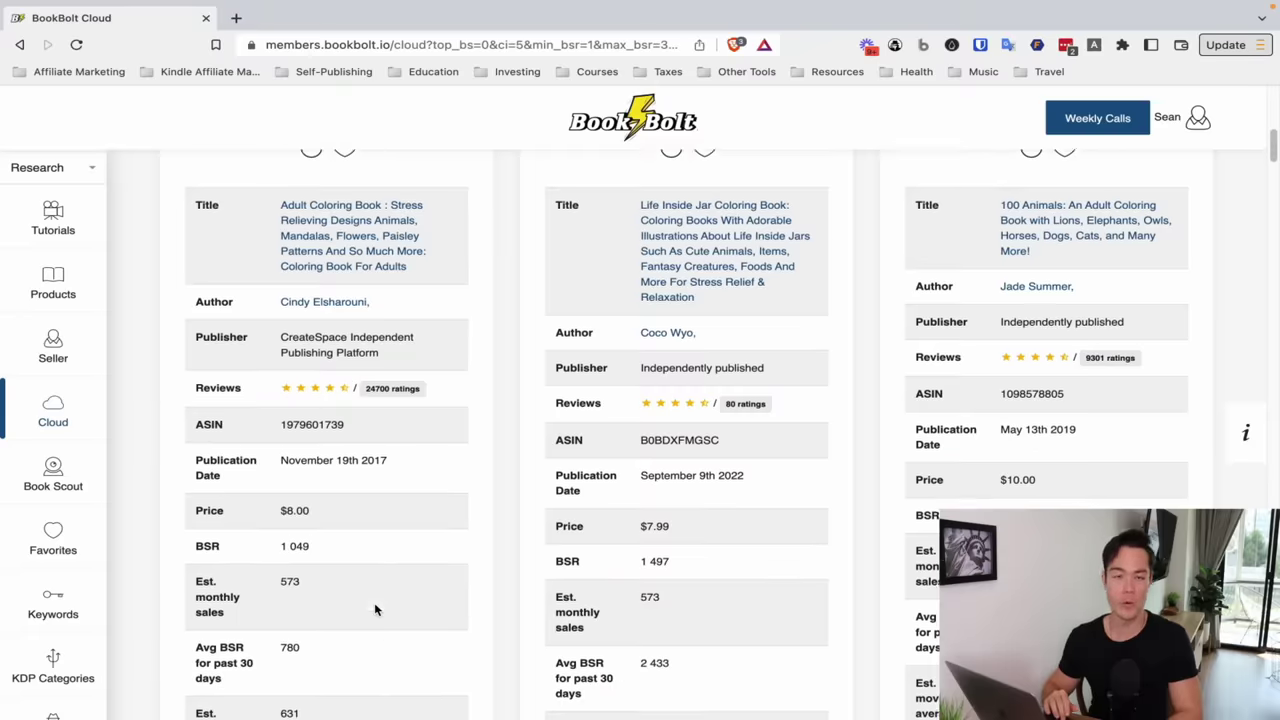
scroll(330, 533, "down", 3)
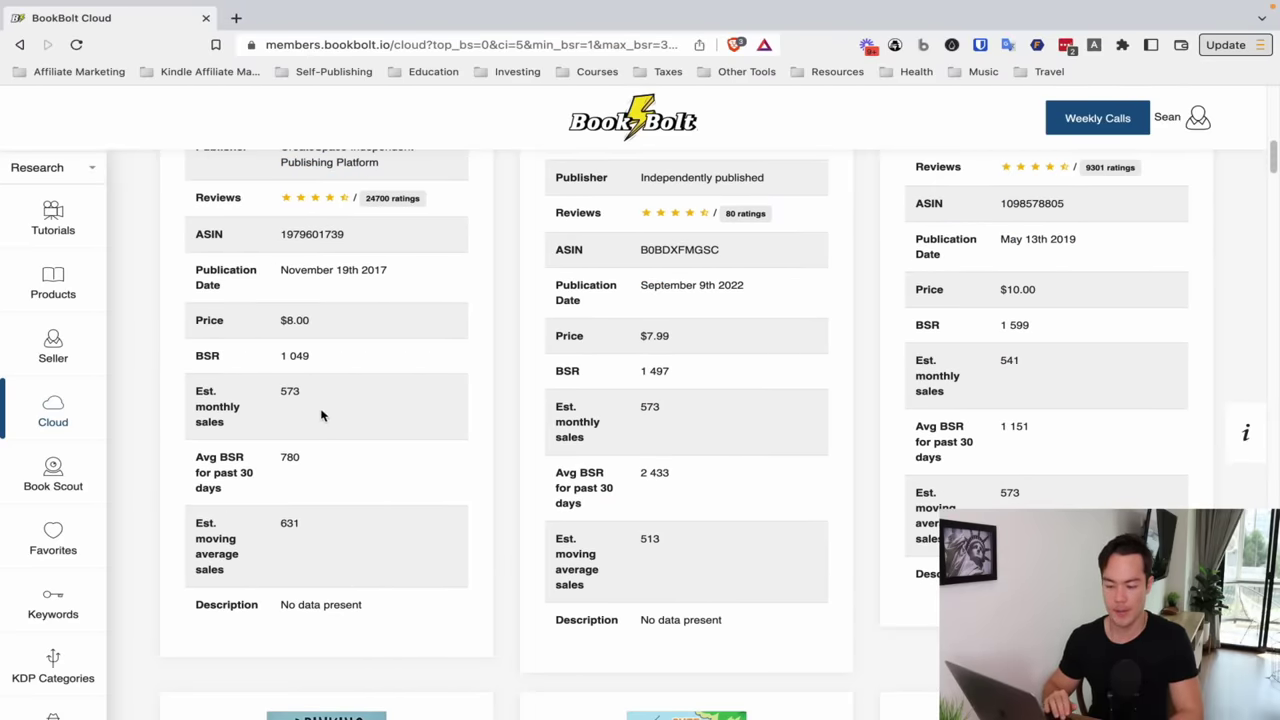
scroll(321, 415, "up", 10)
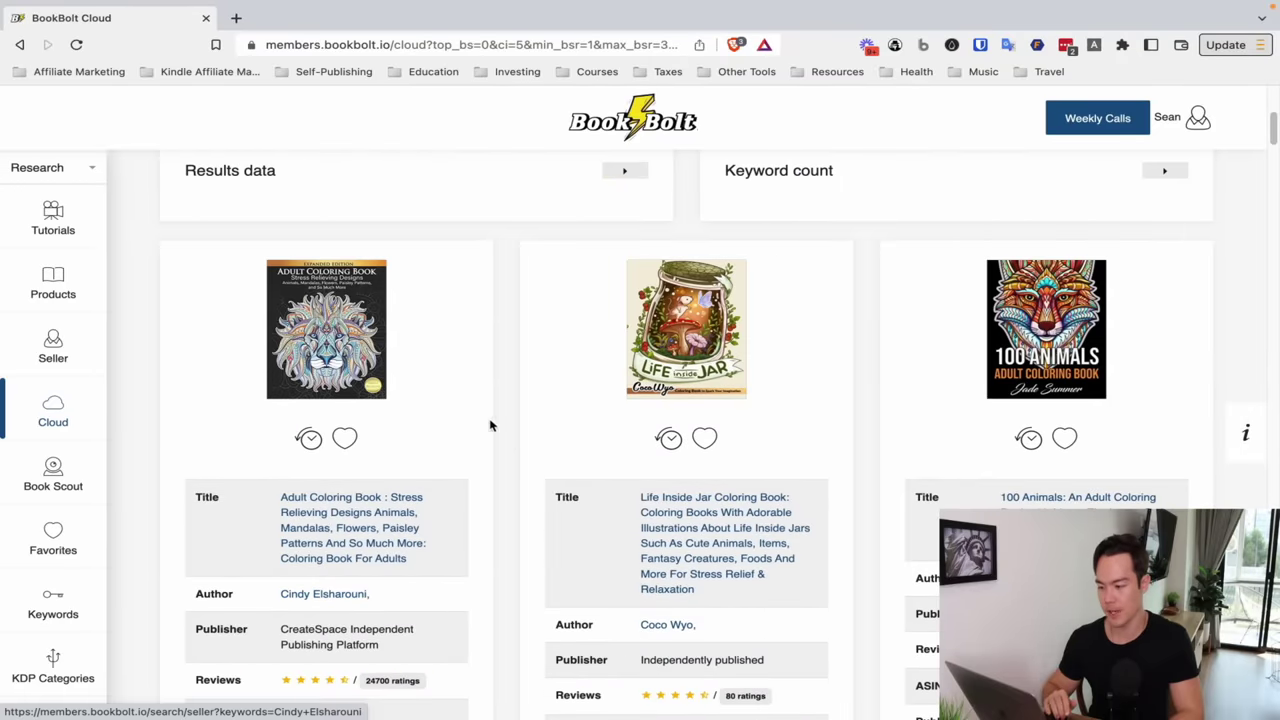
scroll(517, 439, "up", 1)
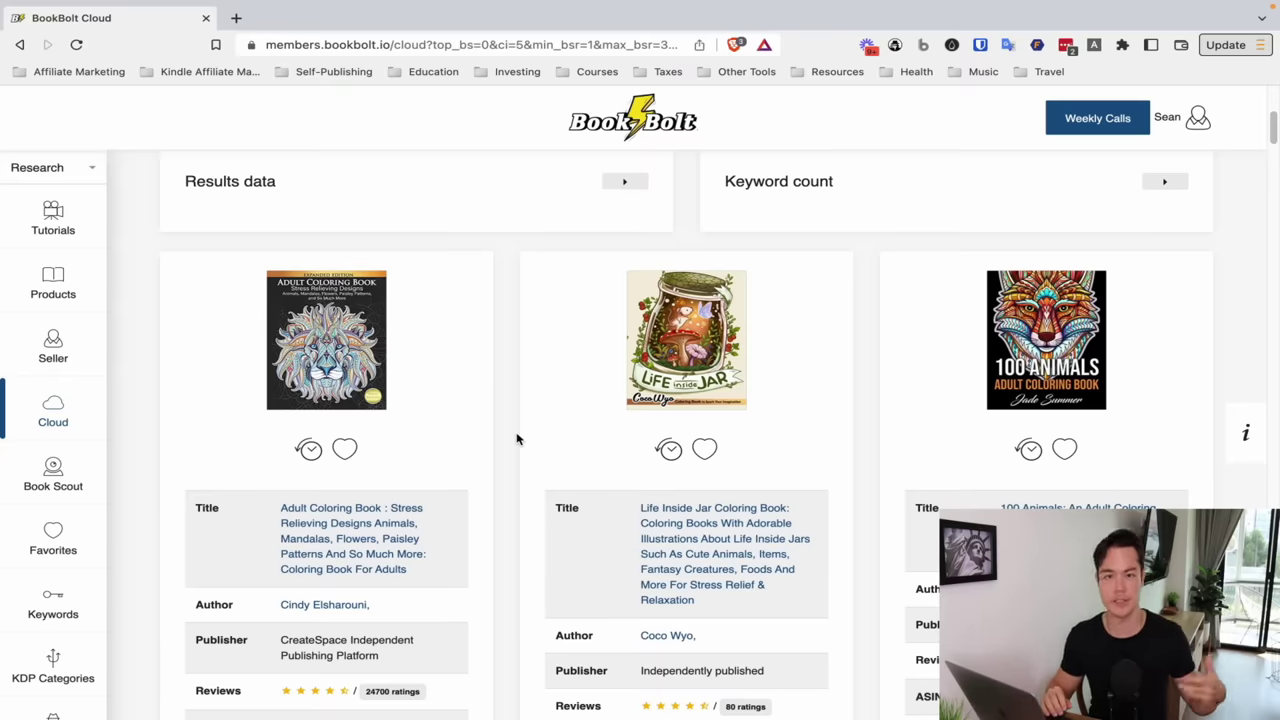
scroll(517, 439, "down", 1)
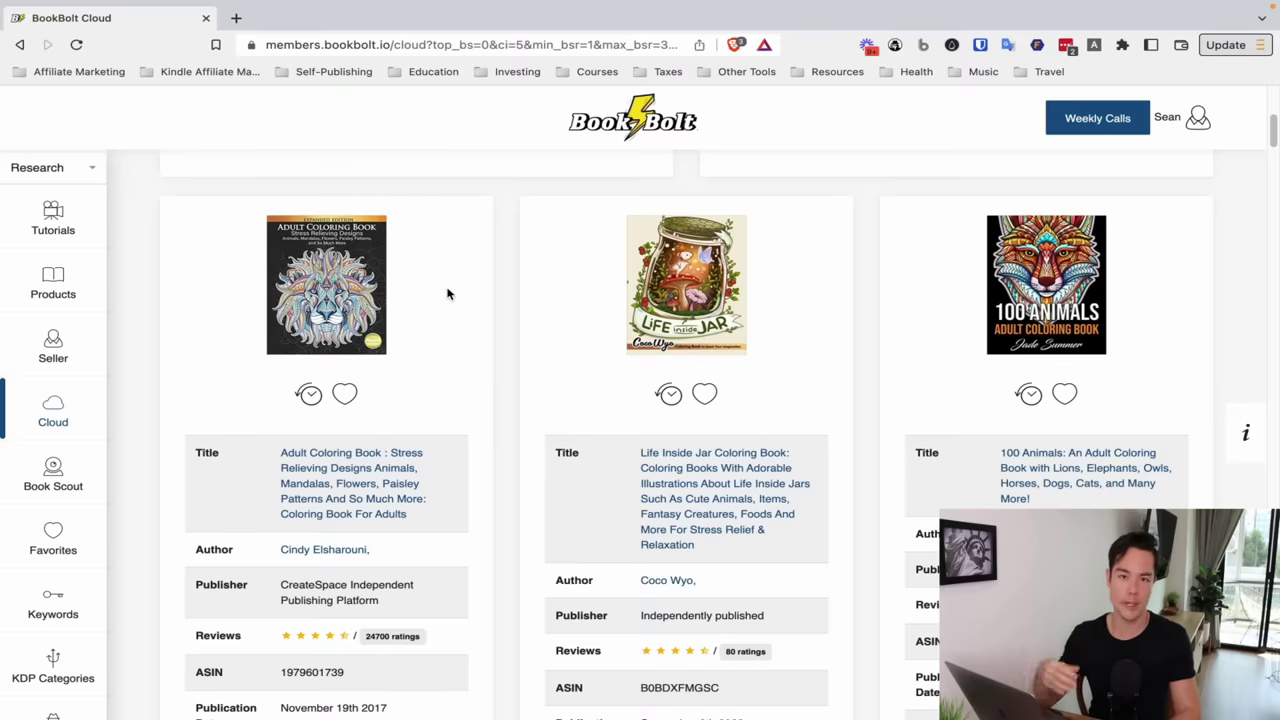
left_click(52, 470)
Visit the ASIN lookup and Favorites pages, then switch the sidebar to the Create section.
left_click(190, 338)
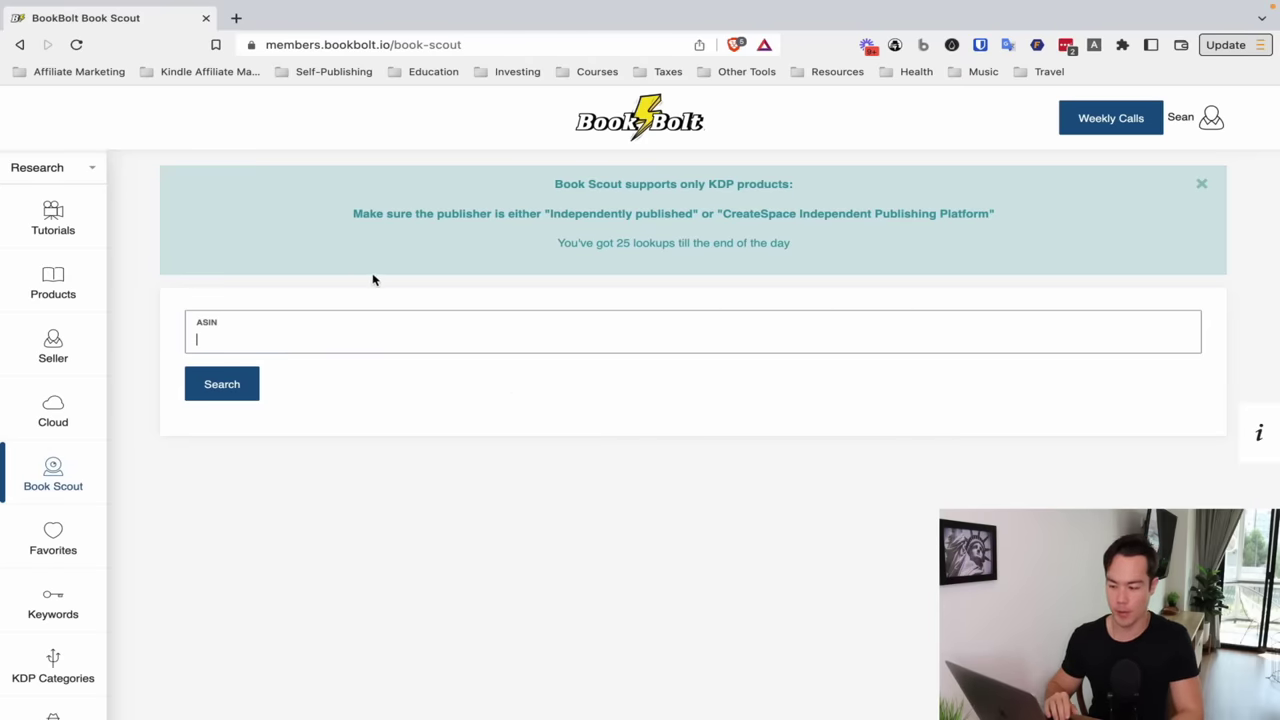
left_click(77, 532)
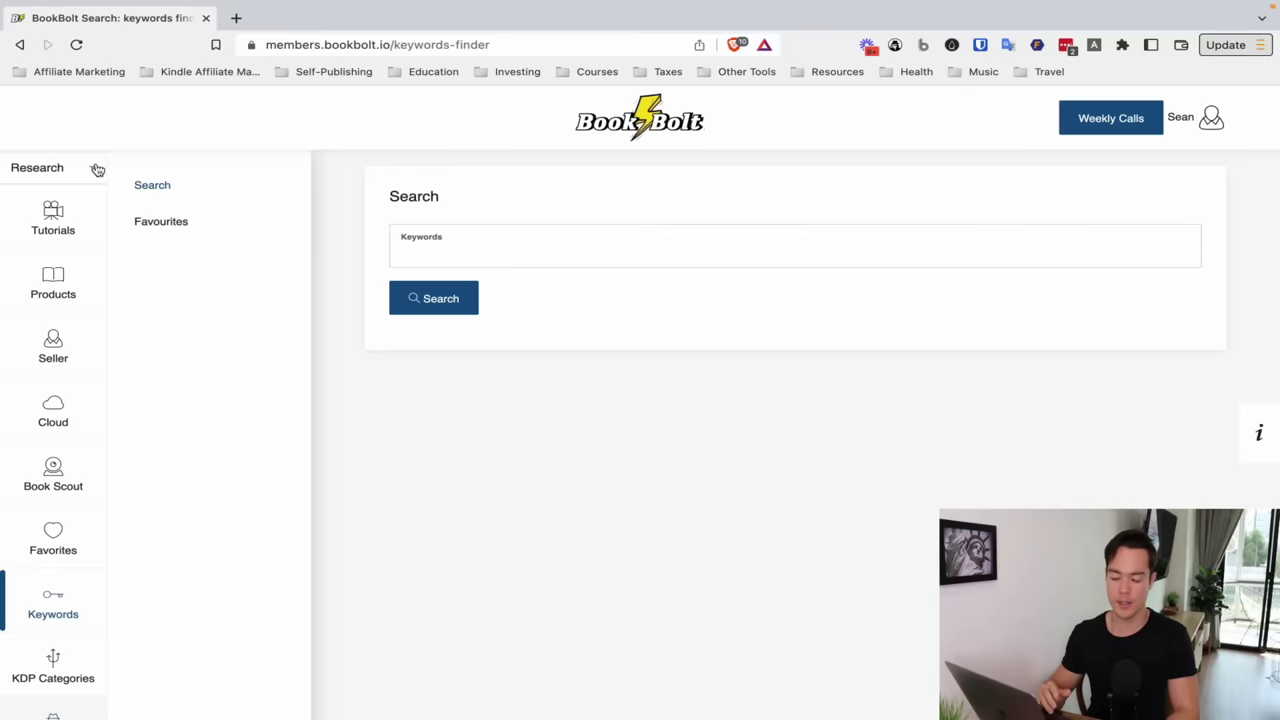
left_click(97, 169)
left_click(29, 249)
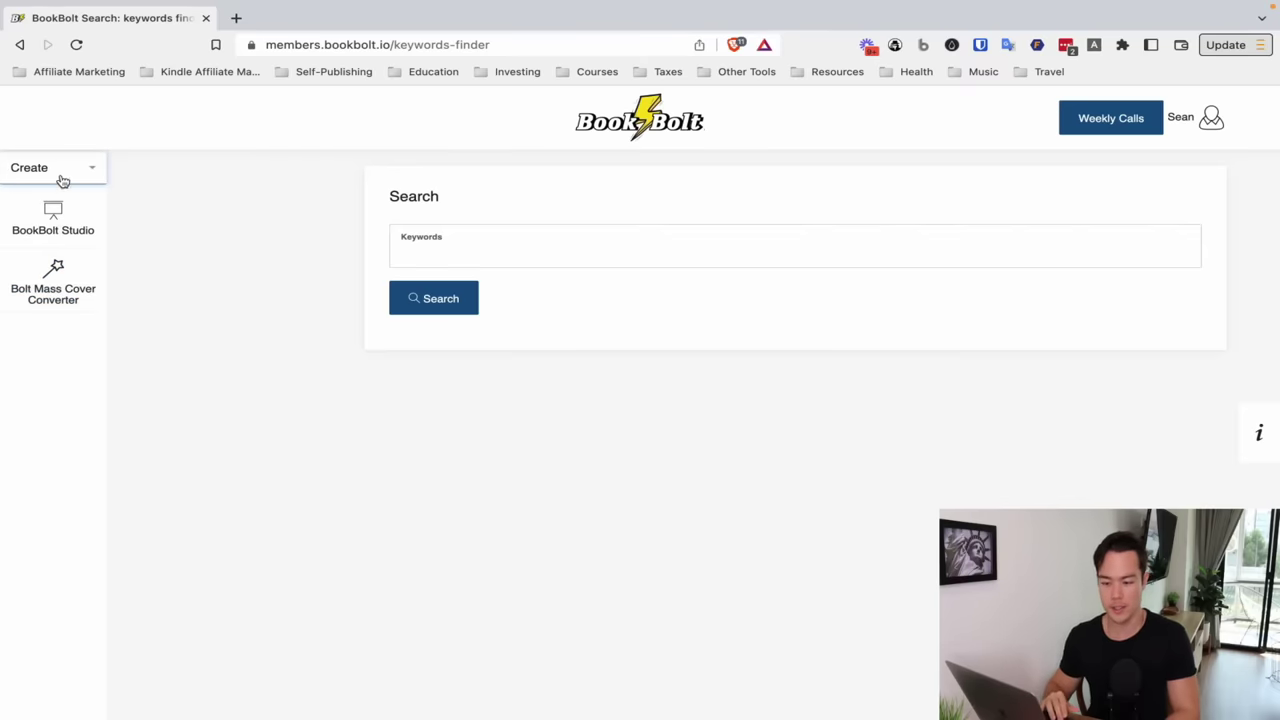
Create a Paperback: Interior project named 'Youtube' with an 8.5 x 11 in trim size.
left_click(55, 235)
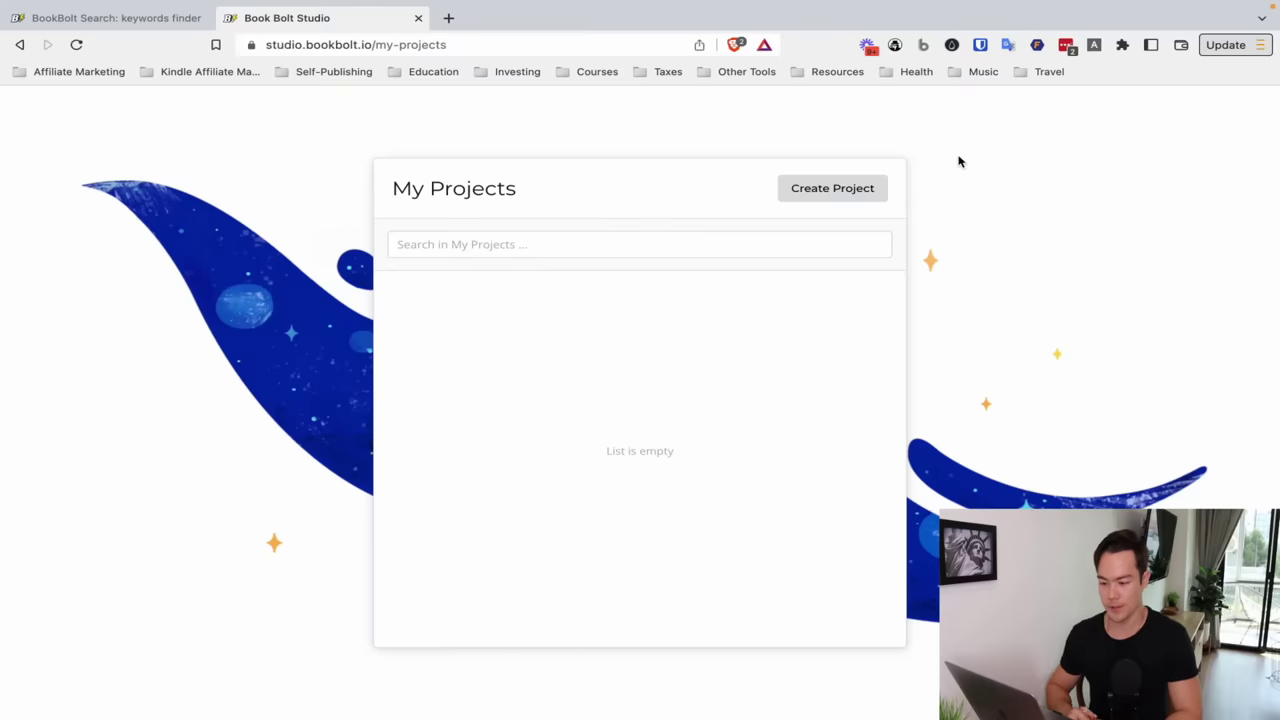
left_click(800, 193)
left_click(677, 272)
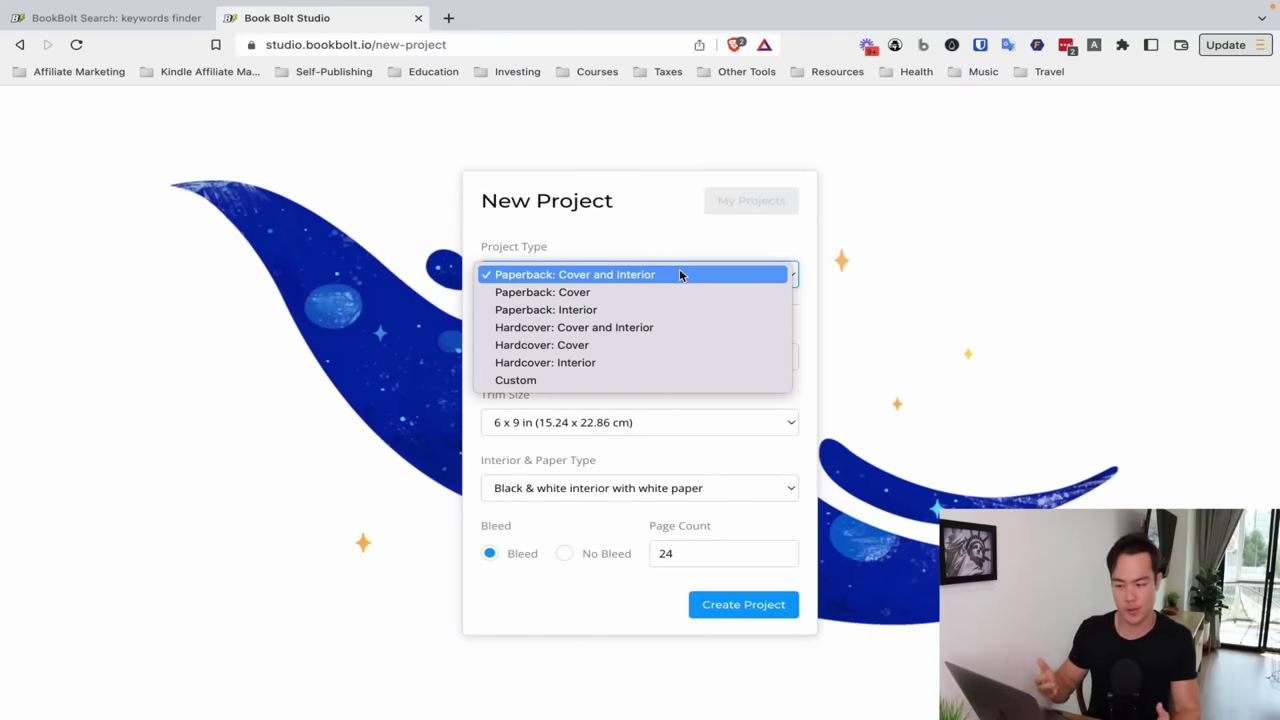
left_click(552, 311)
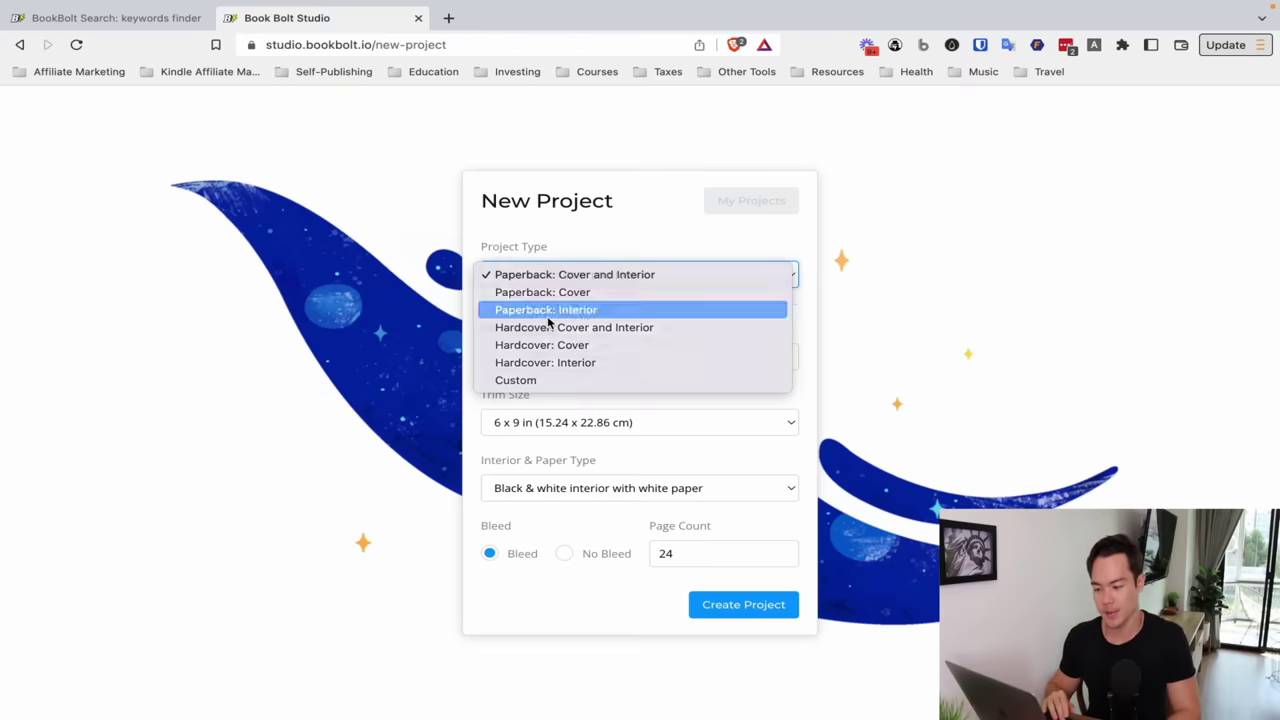
left_click(588, 358)
type("Youtube")
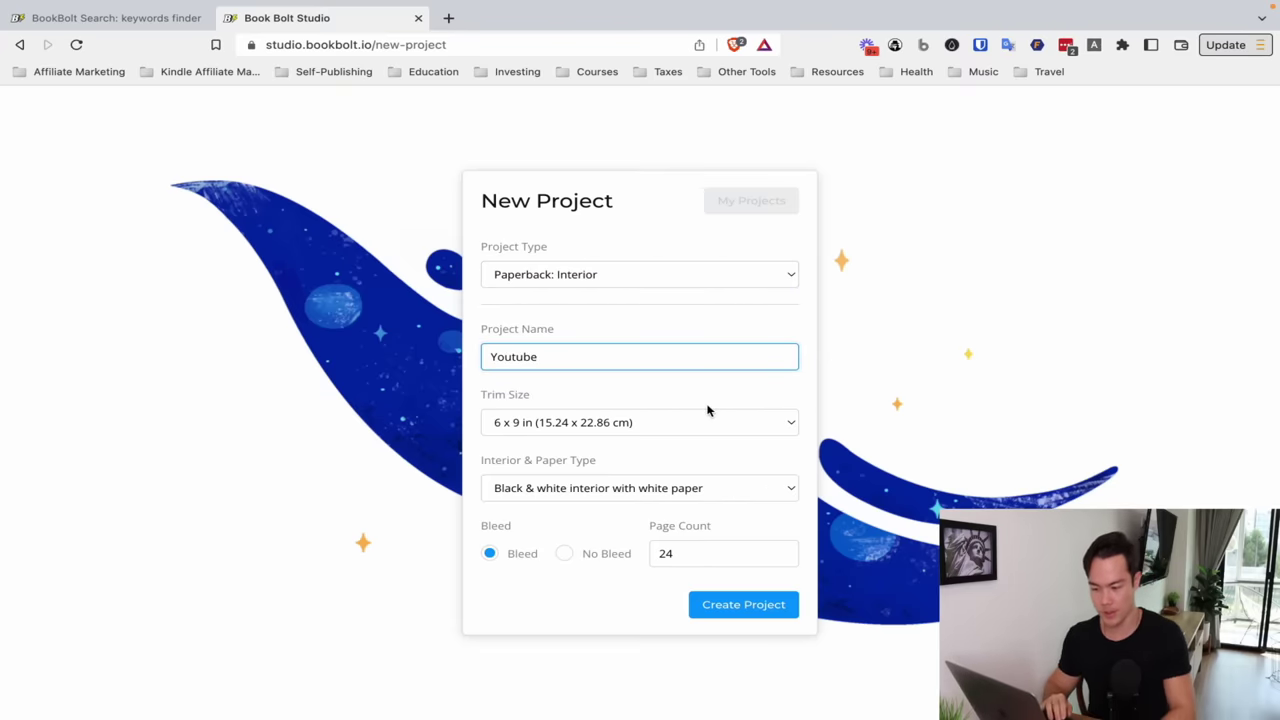
left_click(737, 421)
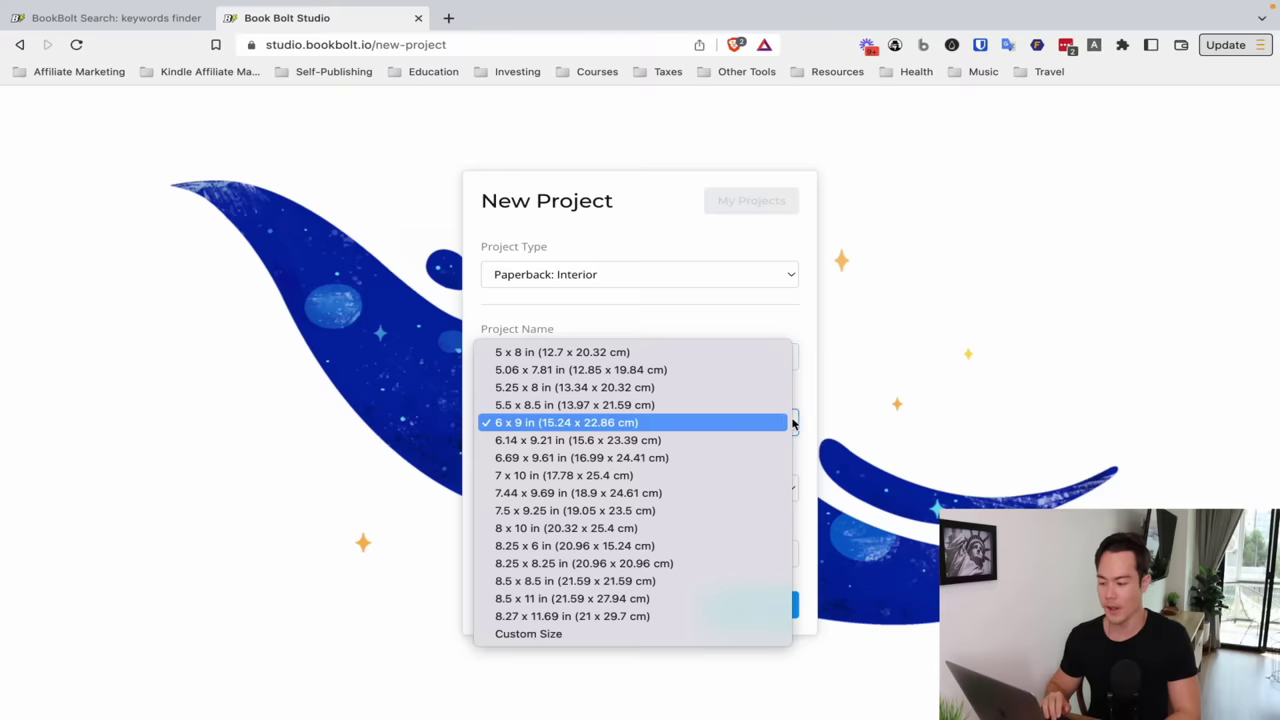
left_click(543, 597)
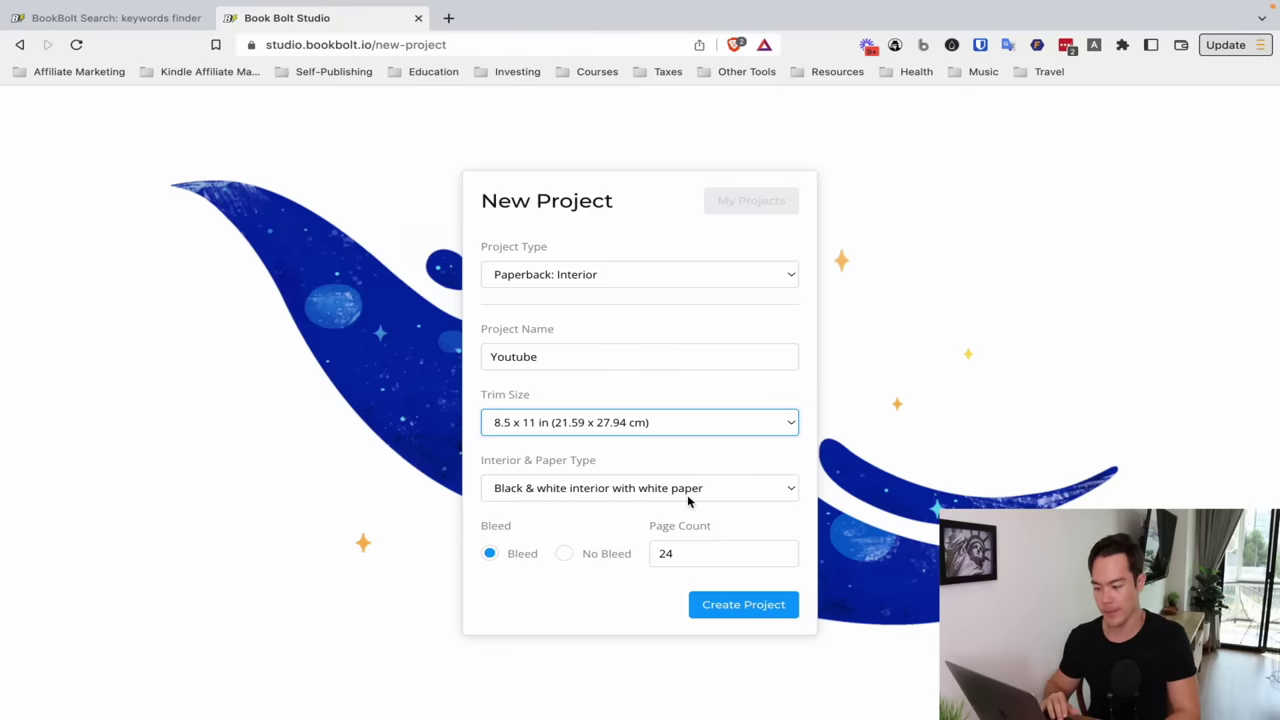
left_click(698, 549)
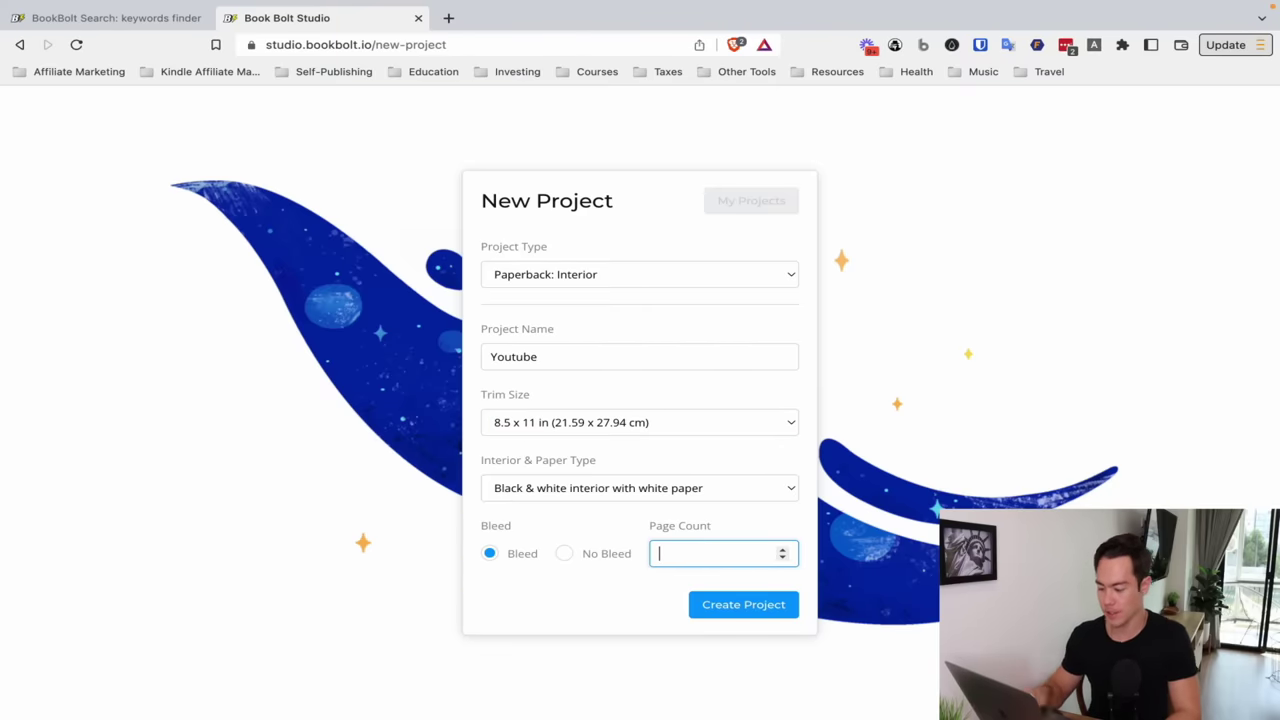
left_click(737, 607)
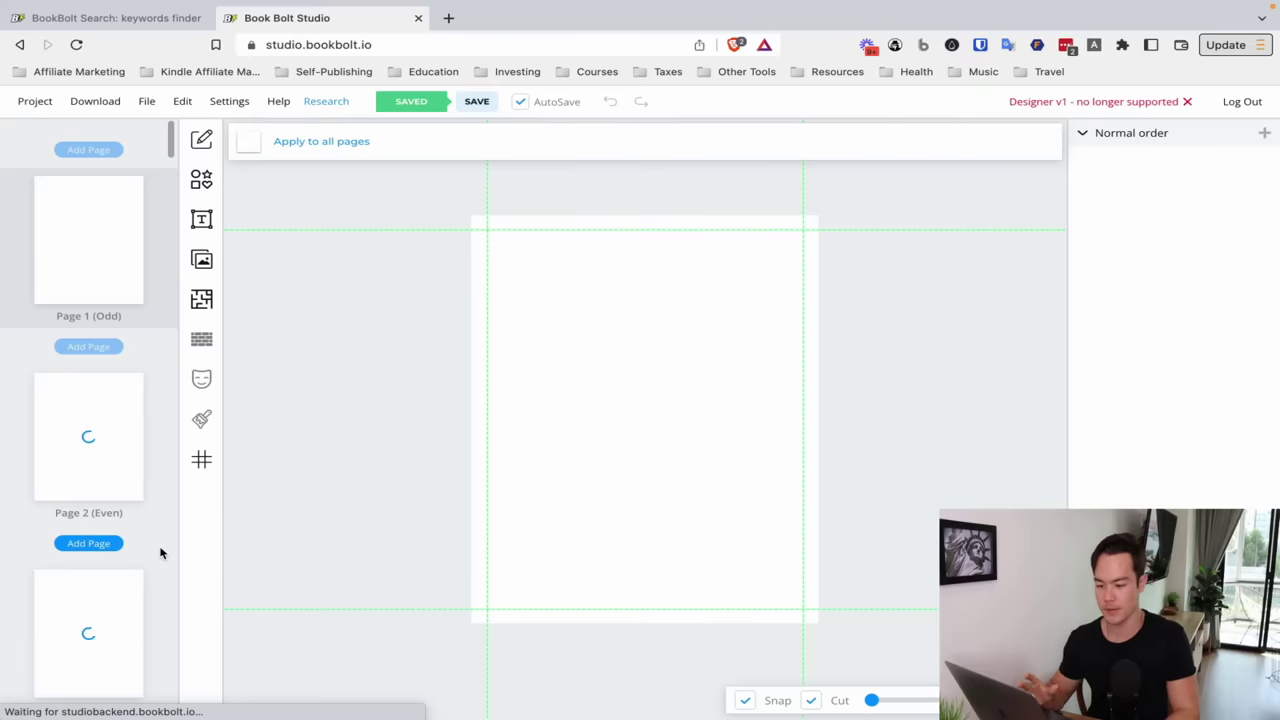
Add a 'Title' heading to page 1, move it higher and centre it.
left_click(201, 179)
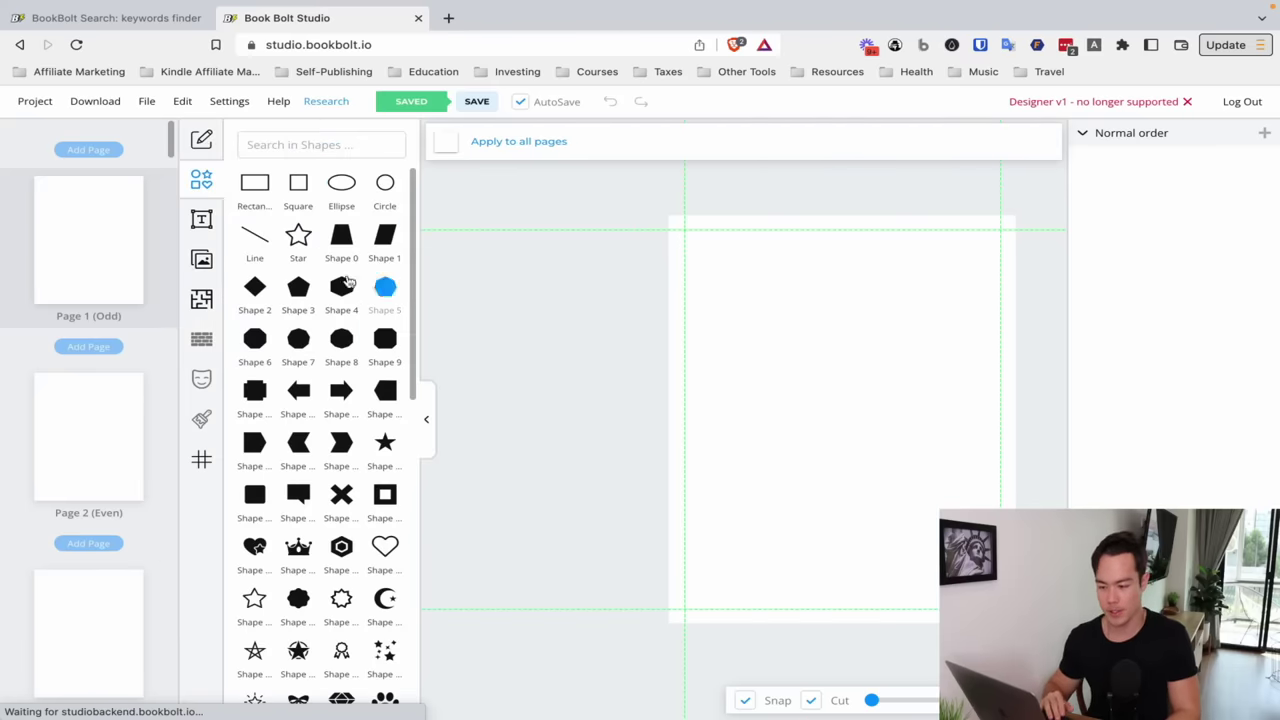
scroll(350, 505, "down", 10)
scroll(350, 505, "up", 15)
left_click(201, 219)
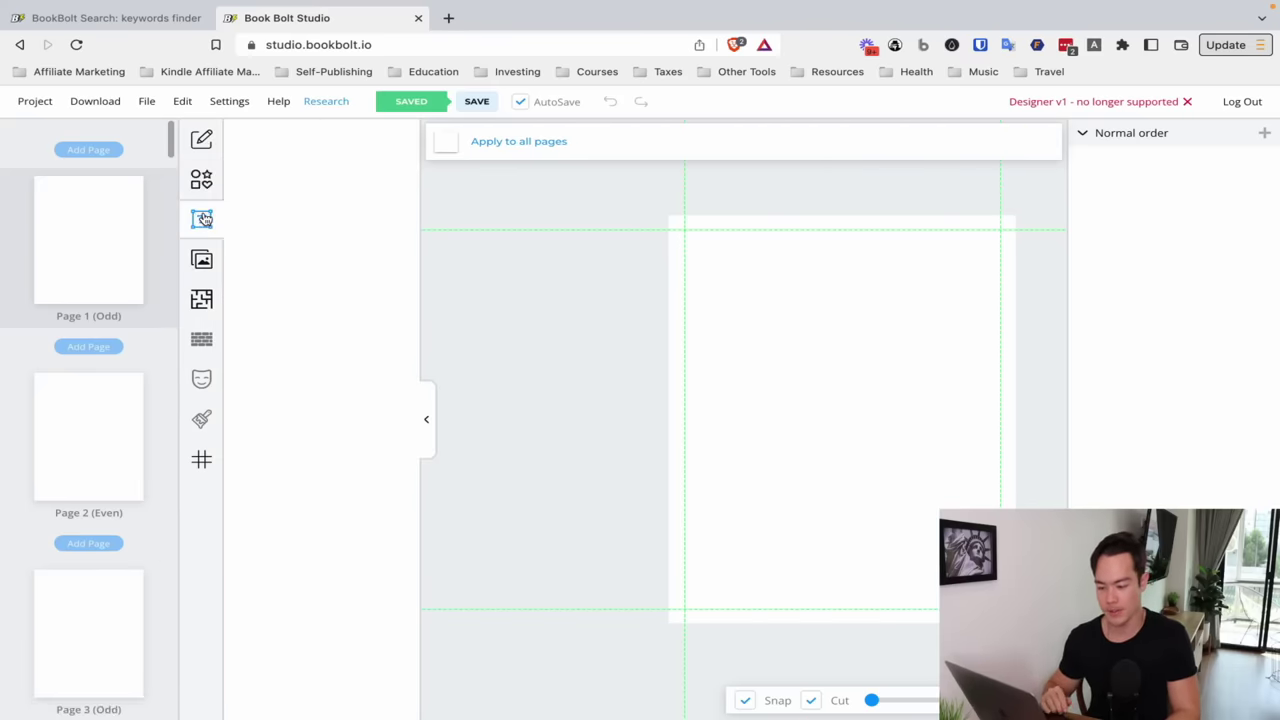
left_click(321, 143)
type("Ti")
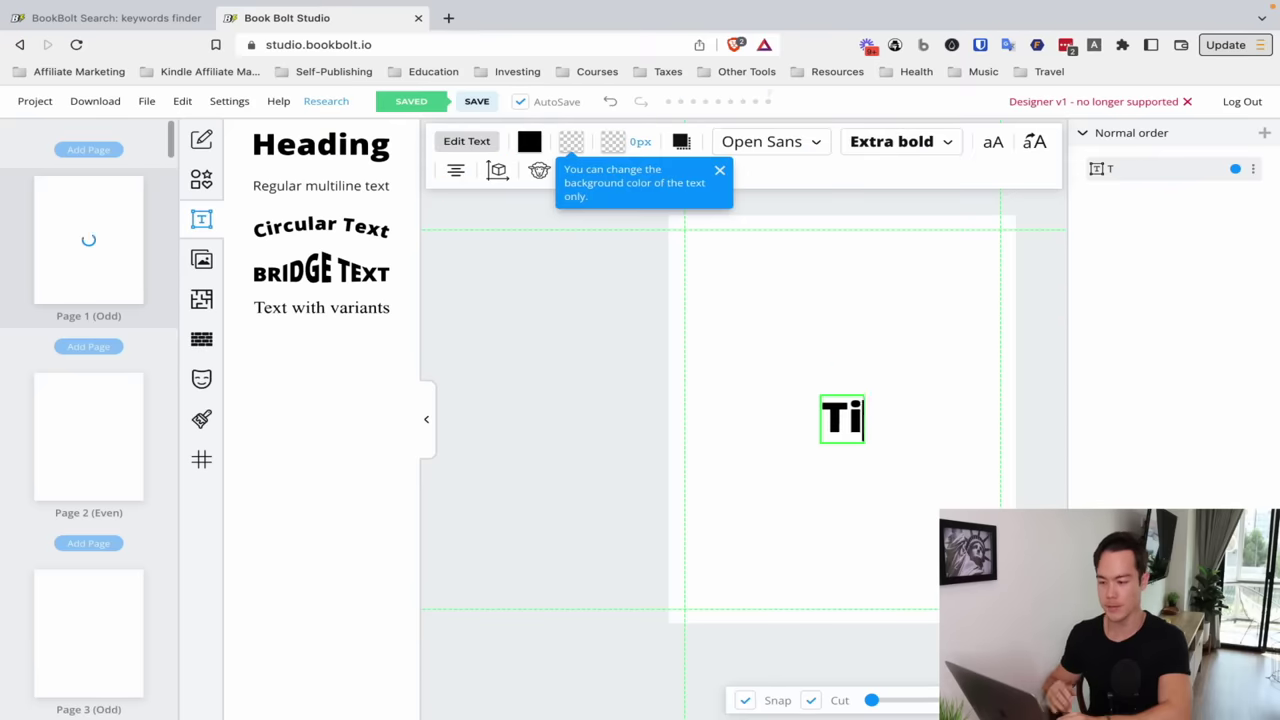
type("tle")
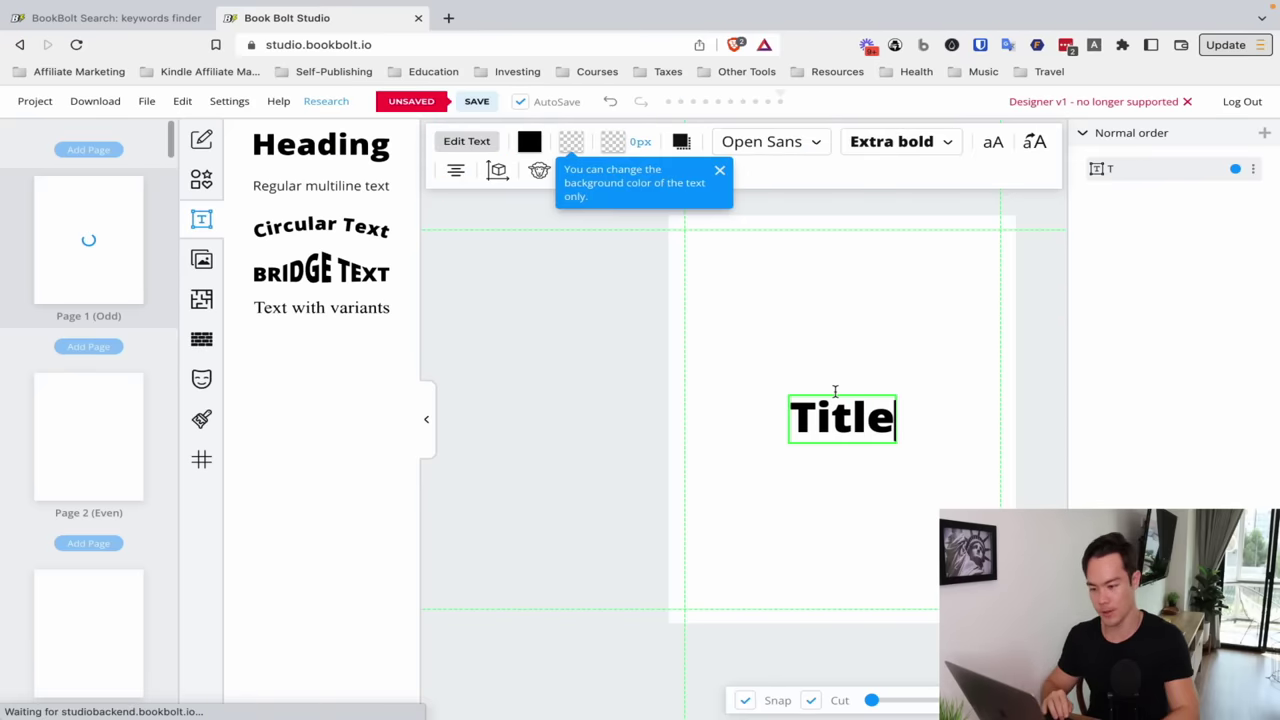
left_click(831, 417)
left_click_drag(831, 417, 832, 333)
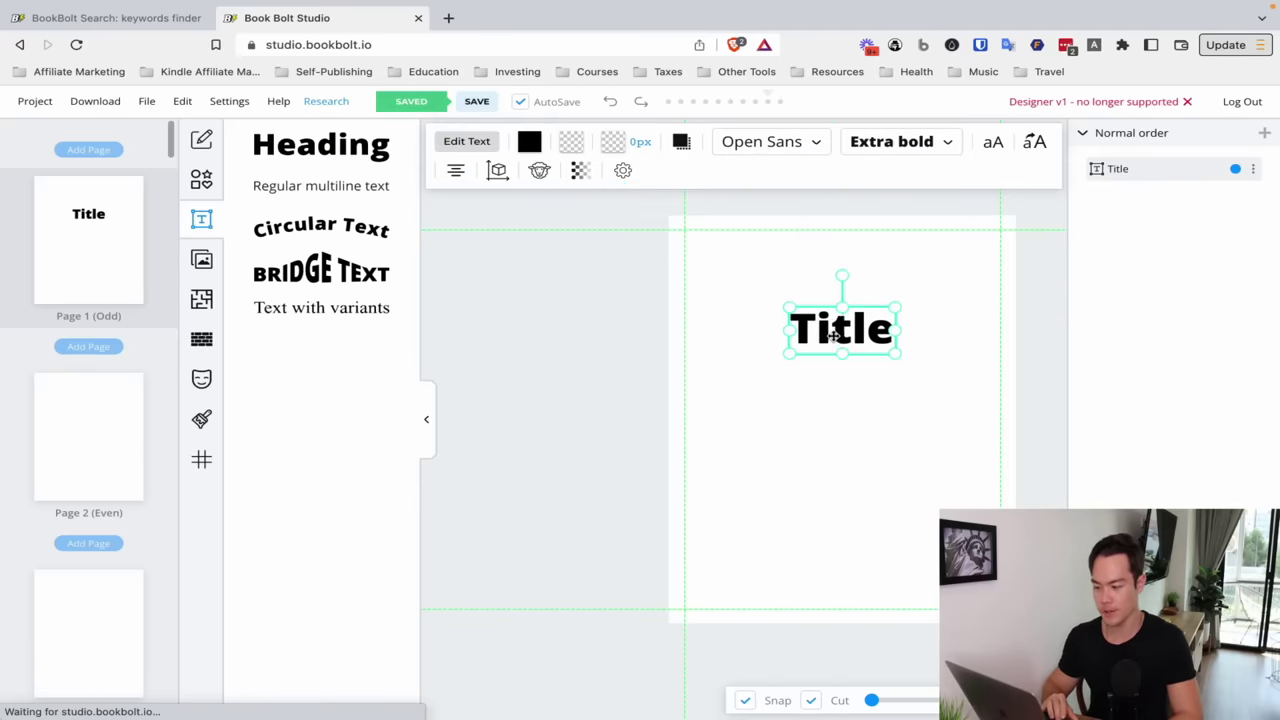
left_click(812, 391)
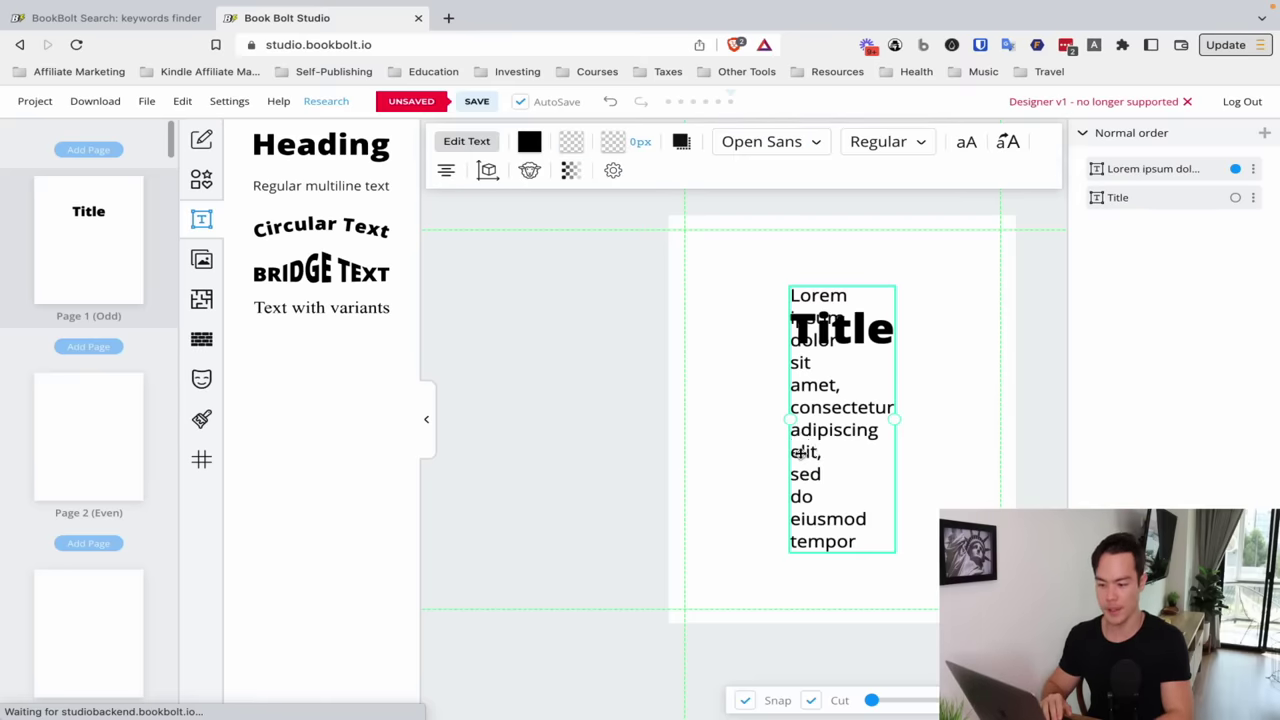
Add the author's name line below the heading and set its text alignment to Center.
type("S")
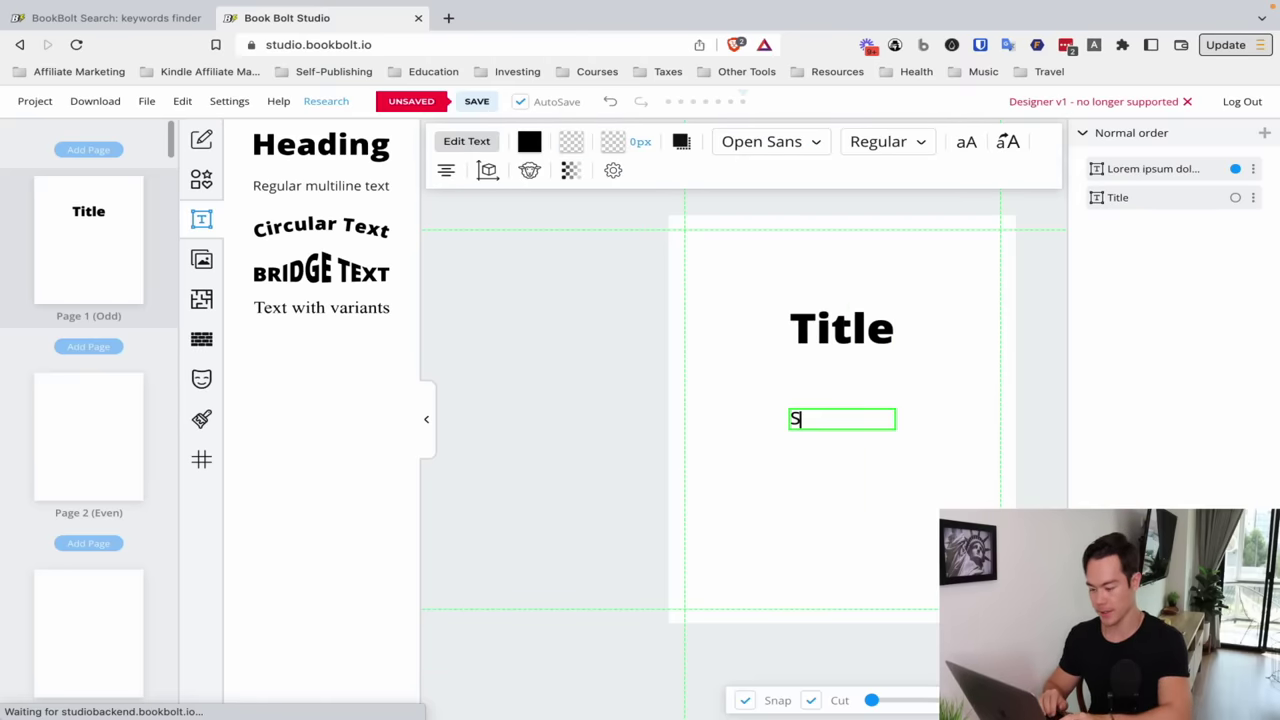
type("ean Dollwet")
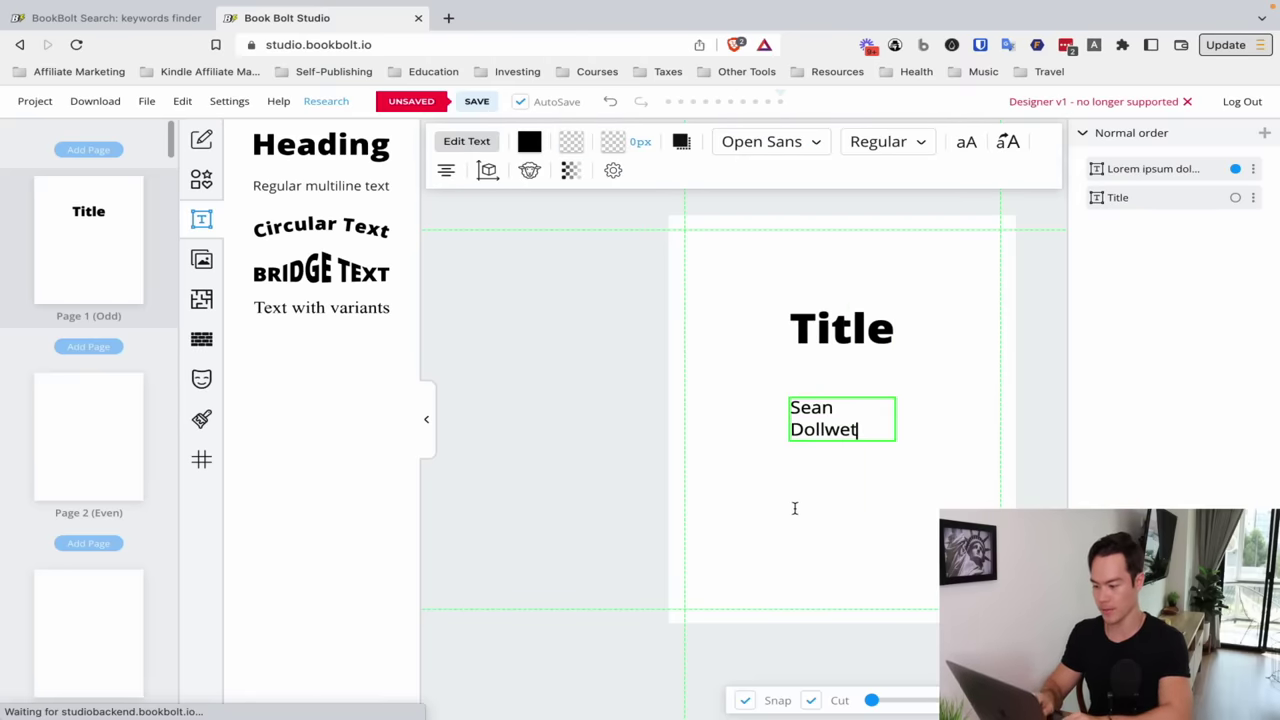
left_click(794, 509)
double_click(826, 417)
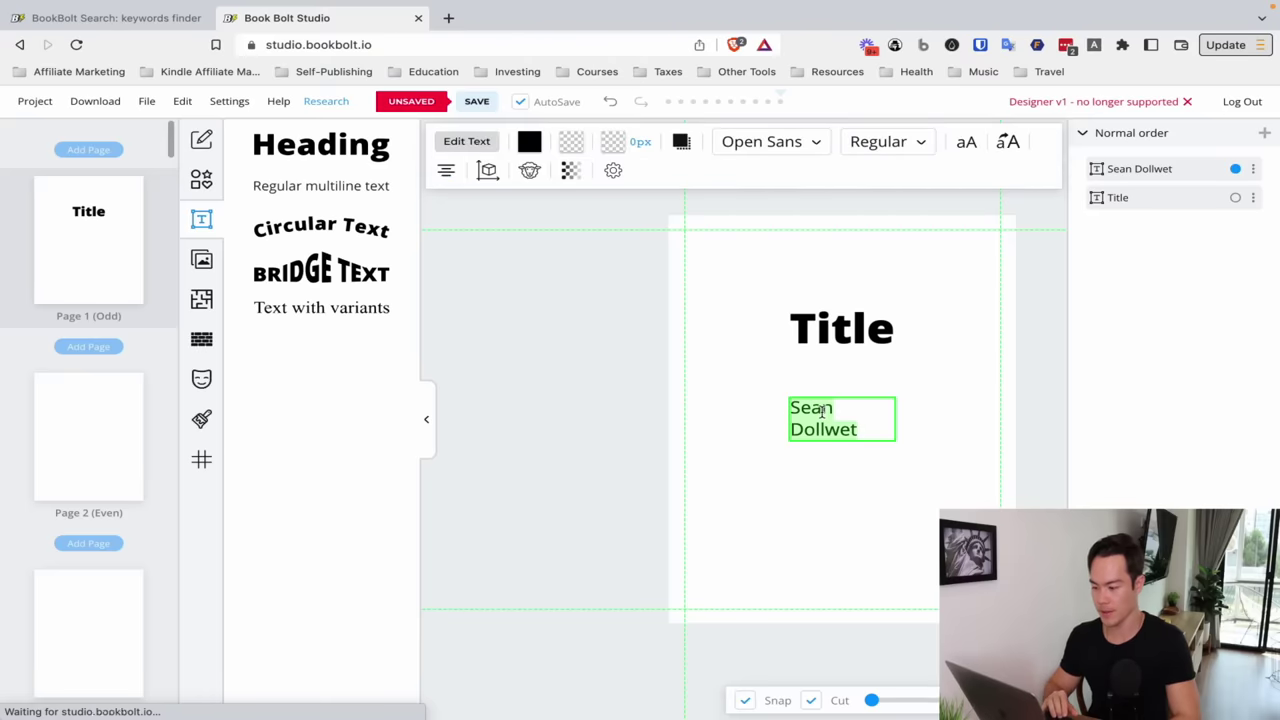
left_click(447, 172)
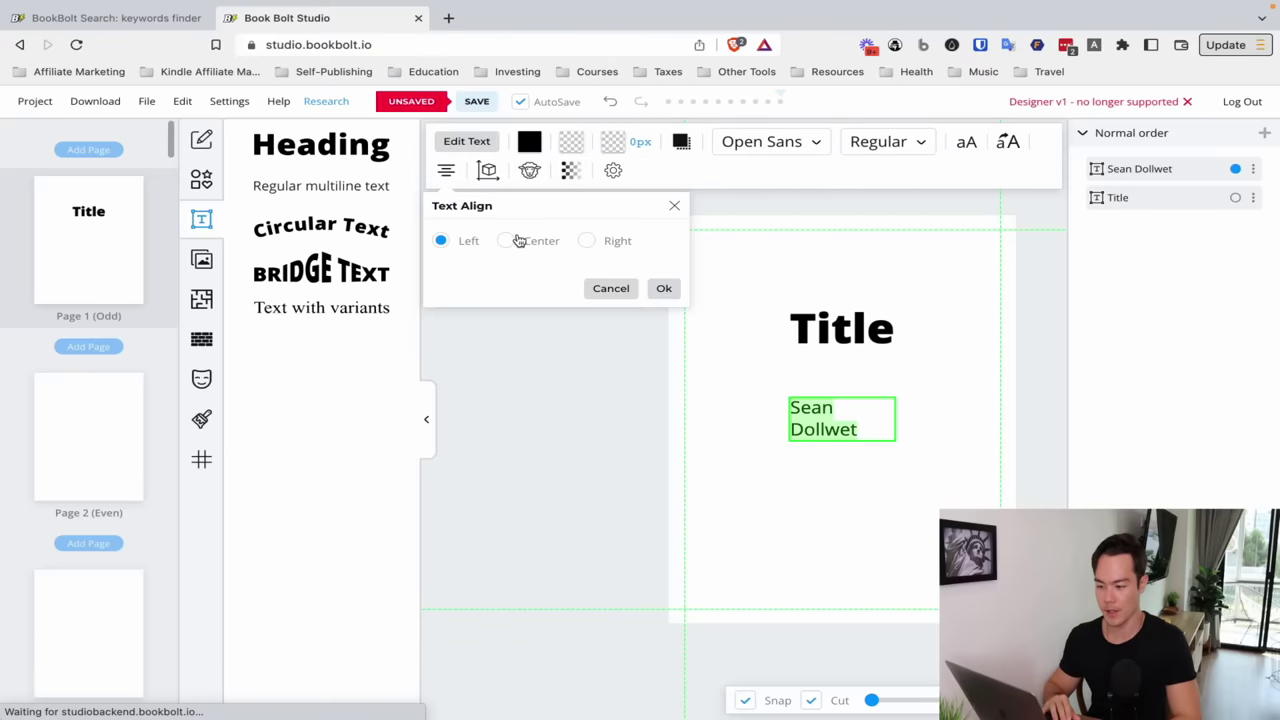
left_click(507, 240)
left_click(664, 288)
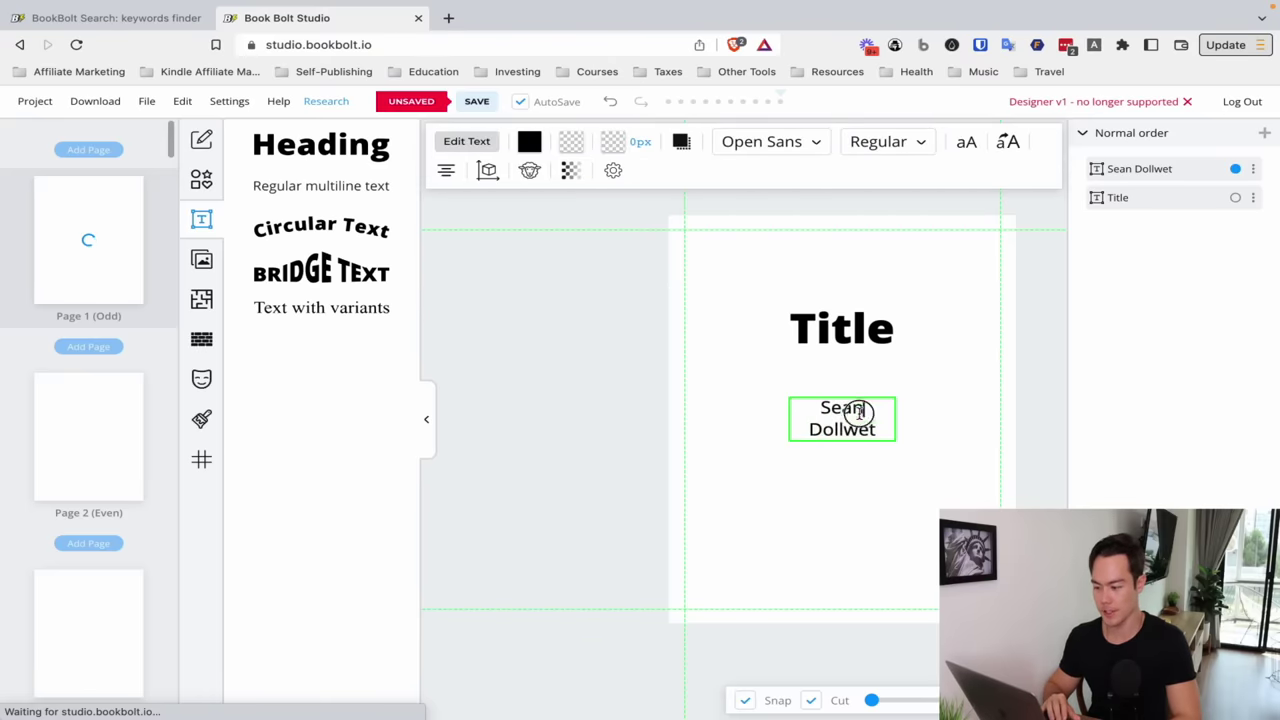
Widen the name box to fit one line and move it lower on the page.
left_click(934, 440)
left_click(878, 432)
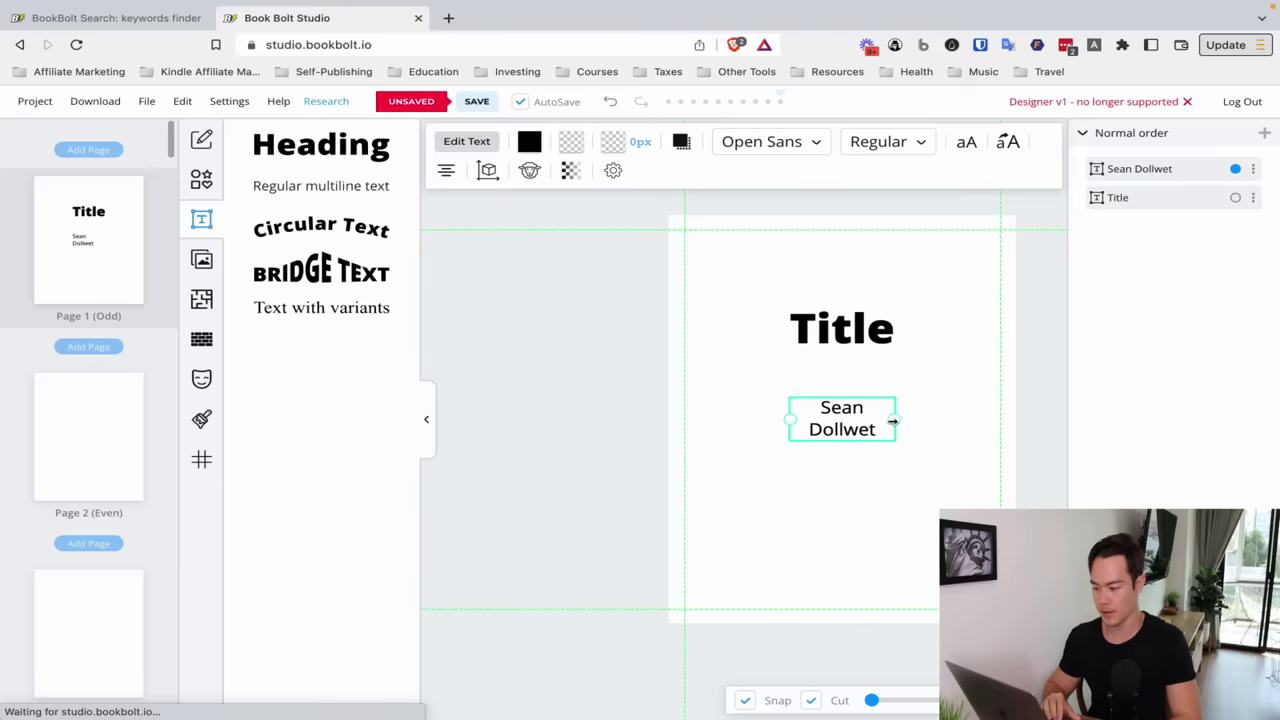
left_click_drag(903, 420, 930, 418)
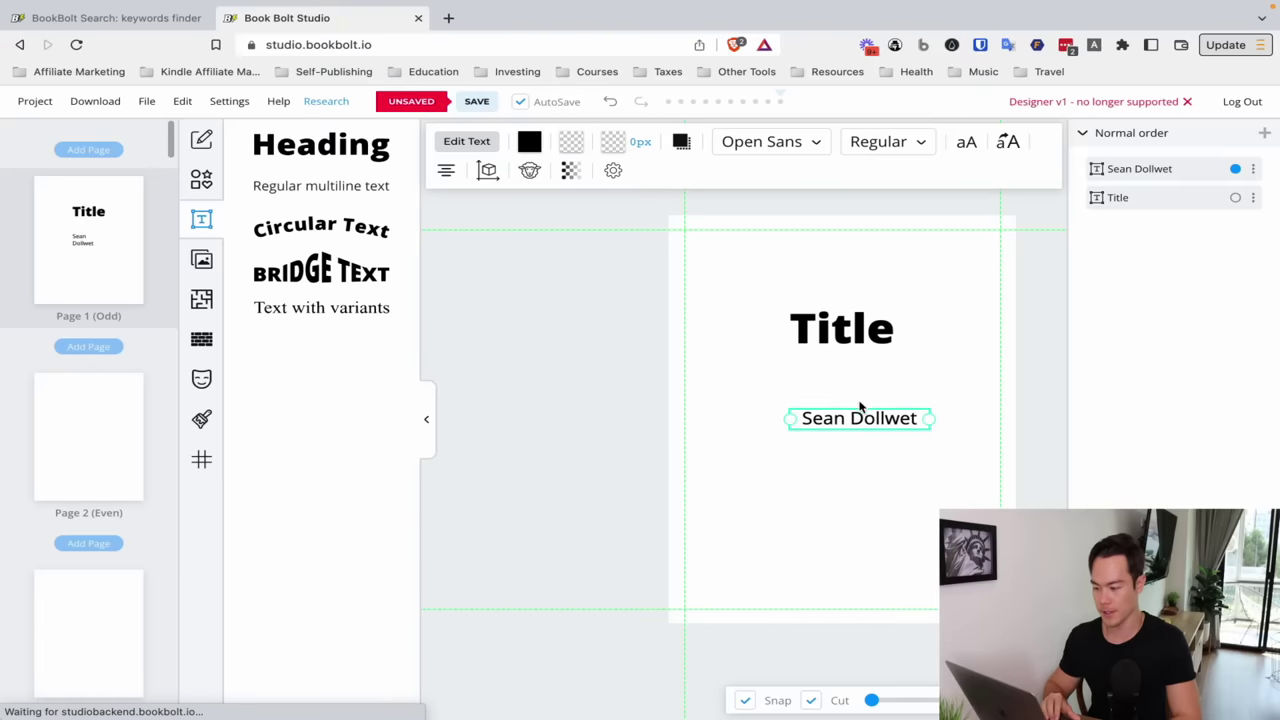
left_click(860, 410)
left_click(858, 414)
left_click_drag(858, 414, 843, 445)
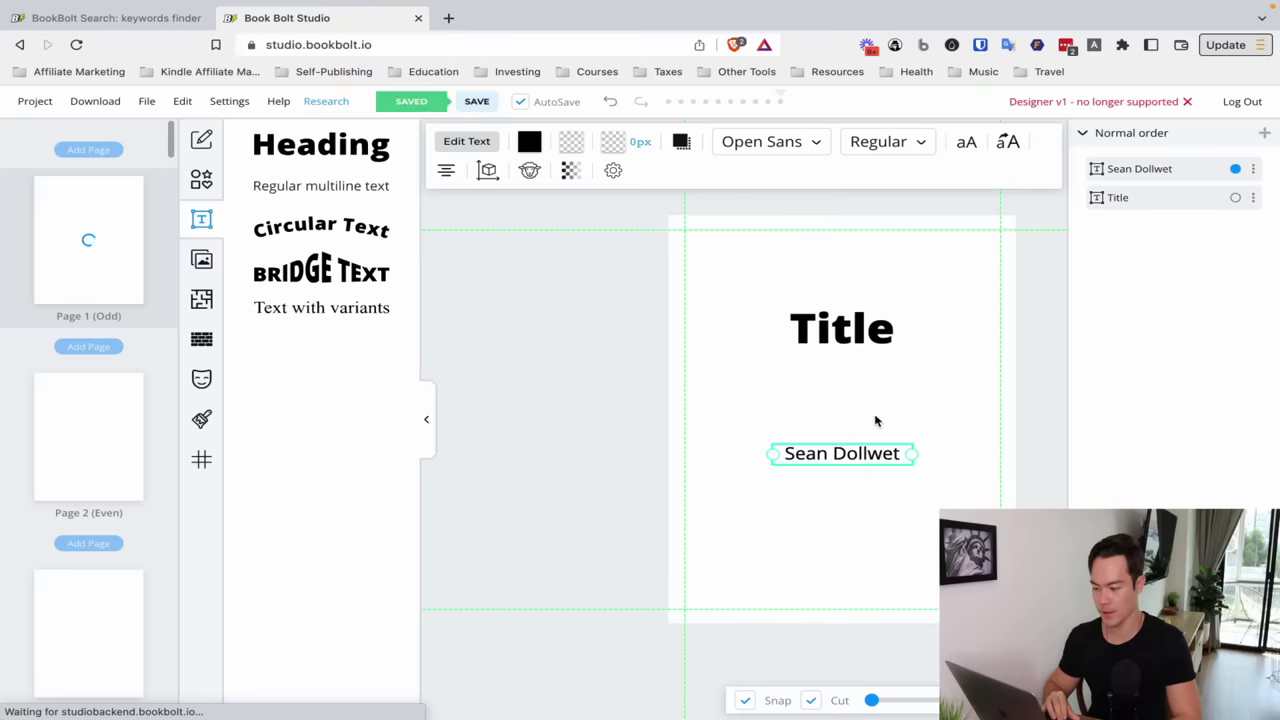
left_click(694, 338)
left_click(426, 419)
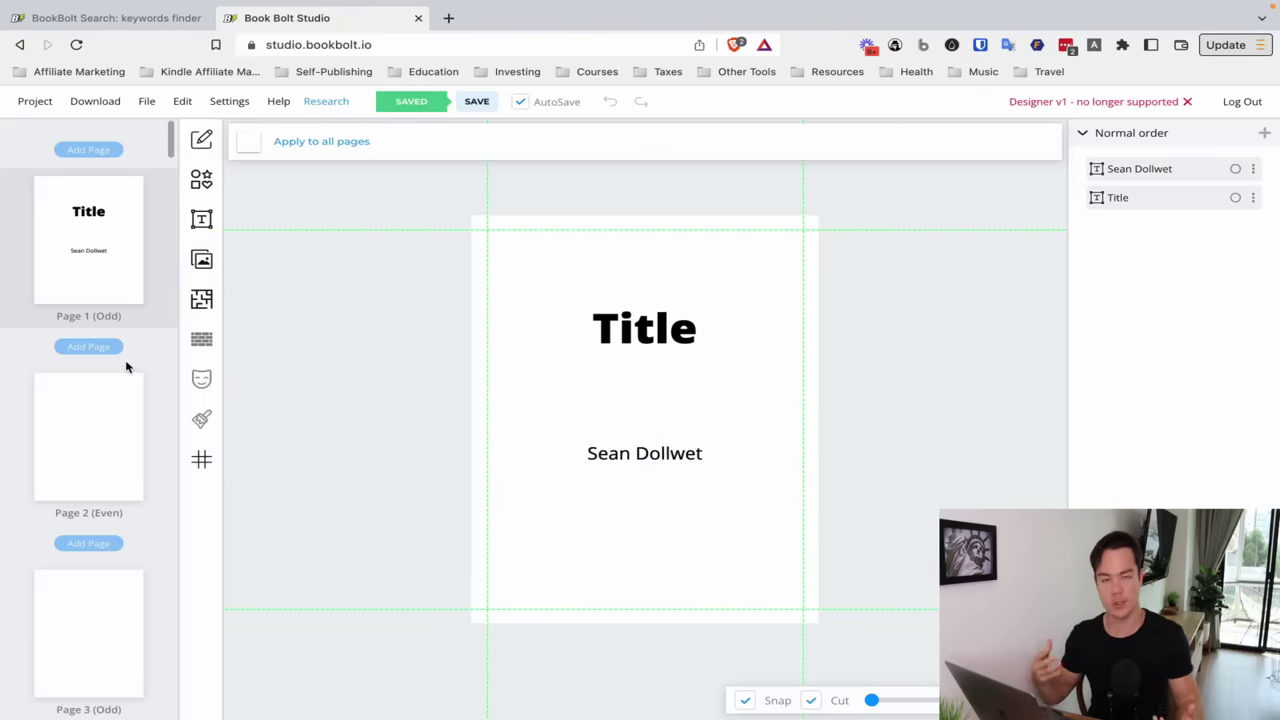
Open blank page 2 and browse the Pixabay stock images without adding any.
left_click(113, 410)
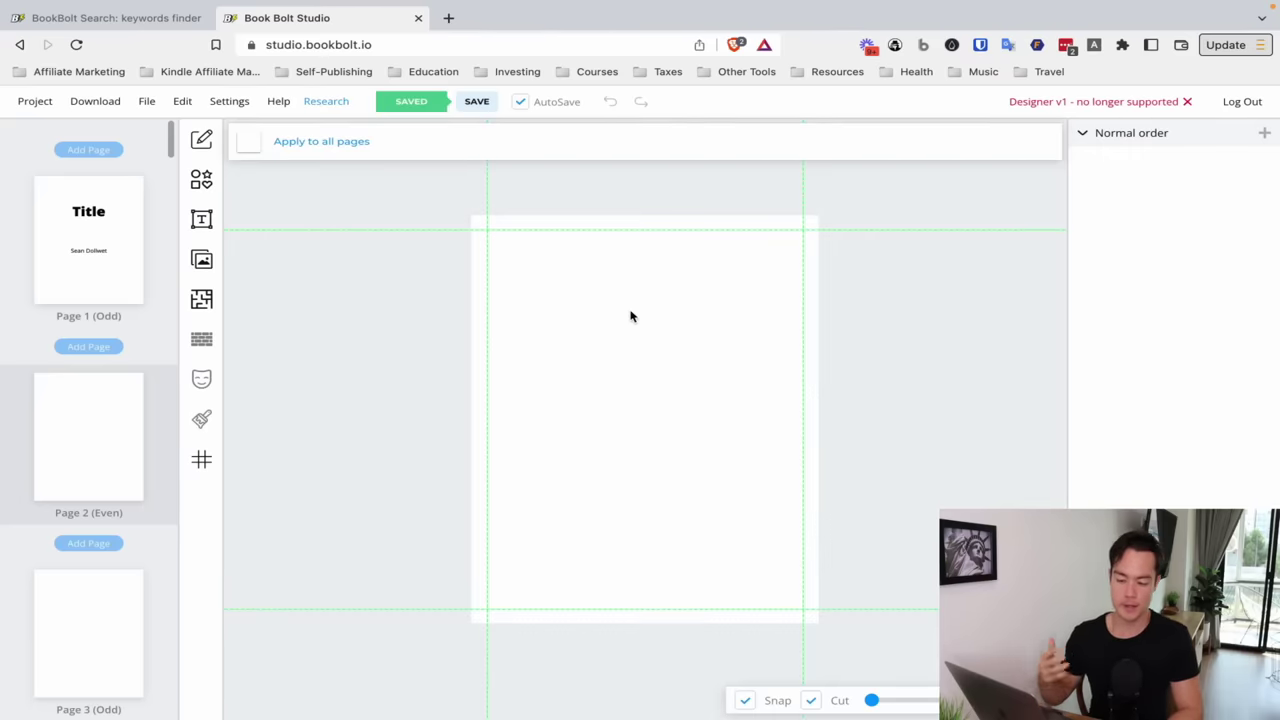
left_click(201, 261)
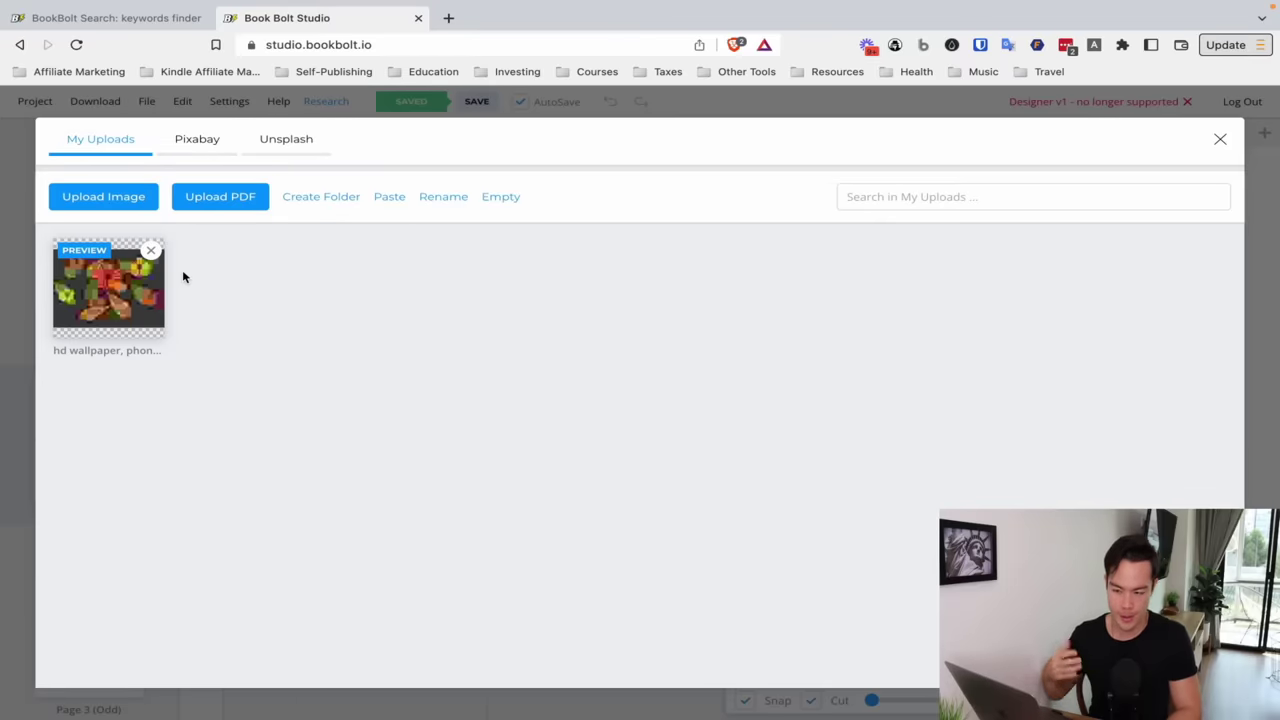
left_click(192, 146)
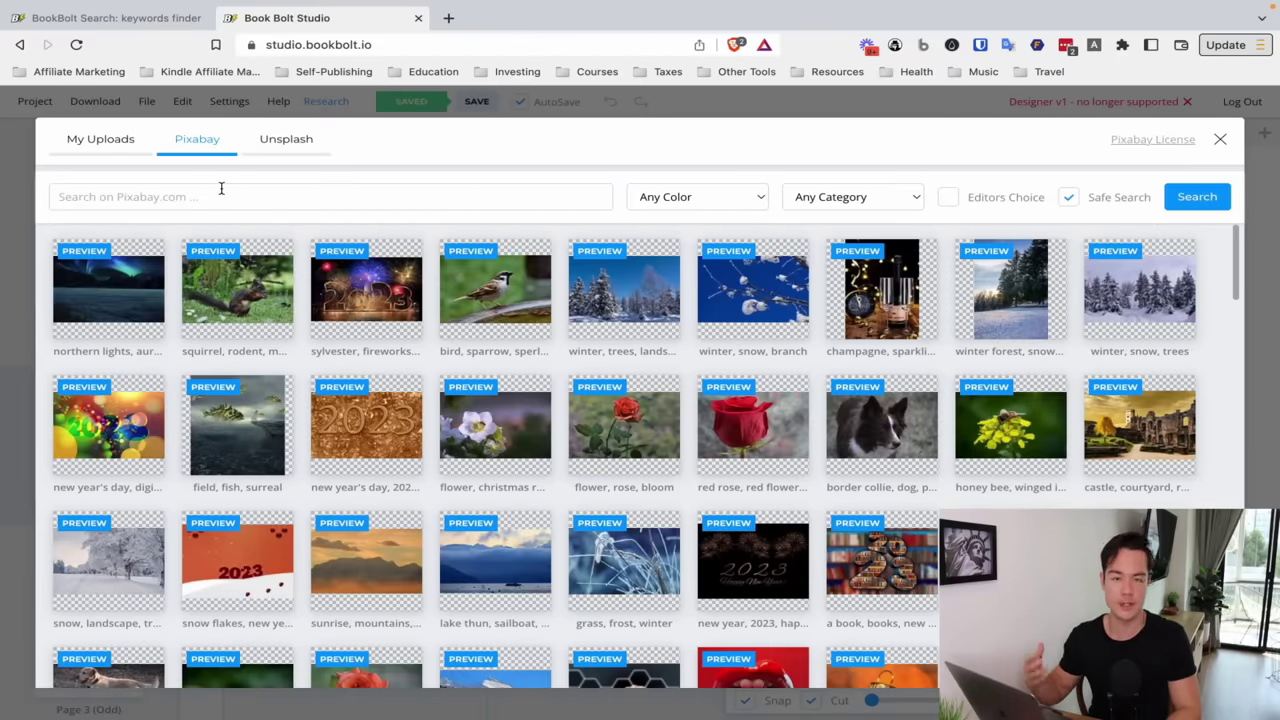
left_click(1220, 139)
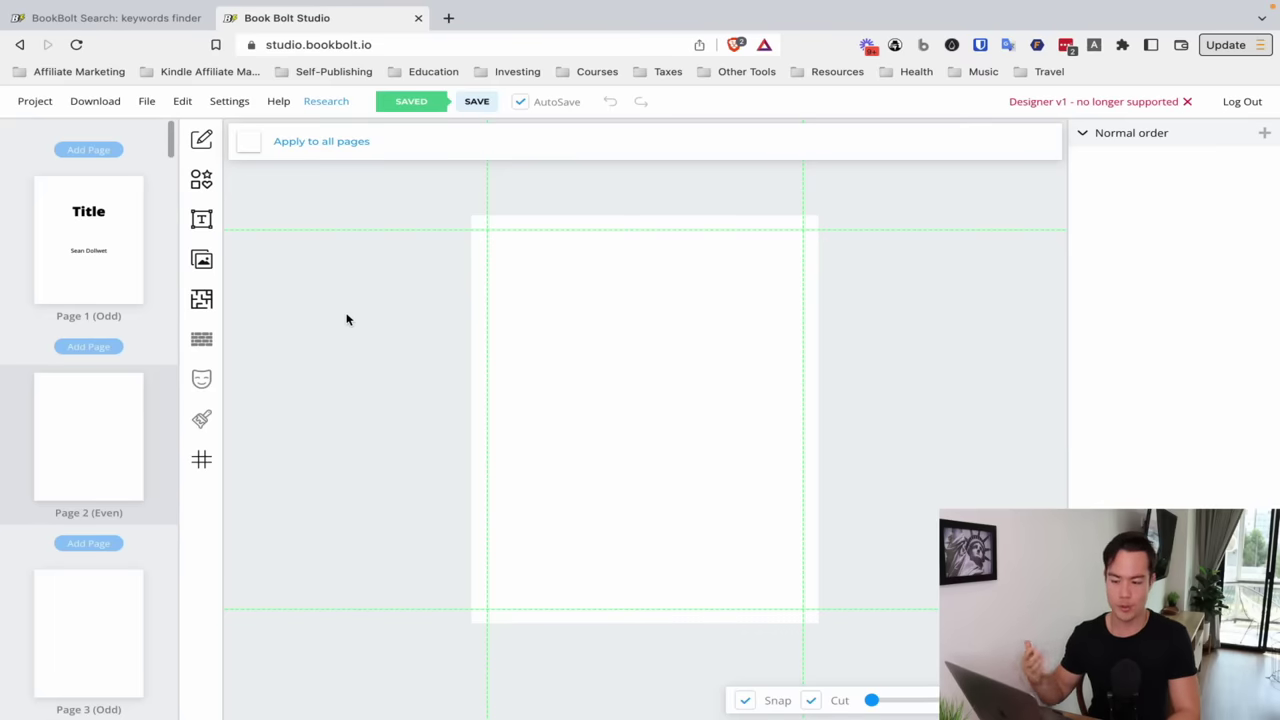
Choose the Narrow Journal template from the Journal templates in the interior library.
left_click(201, 299)
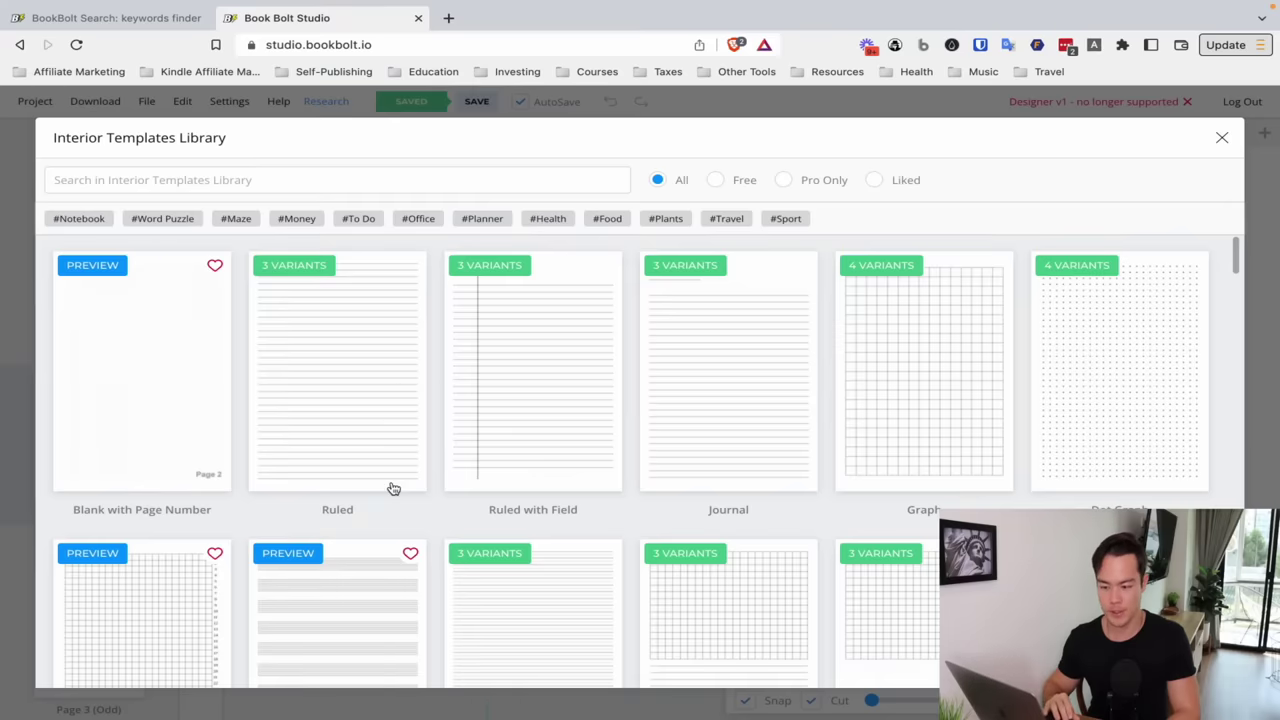
scroll(394, 488, "down", 2)
scroll(394, 488, "up", 2)
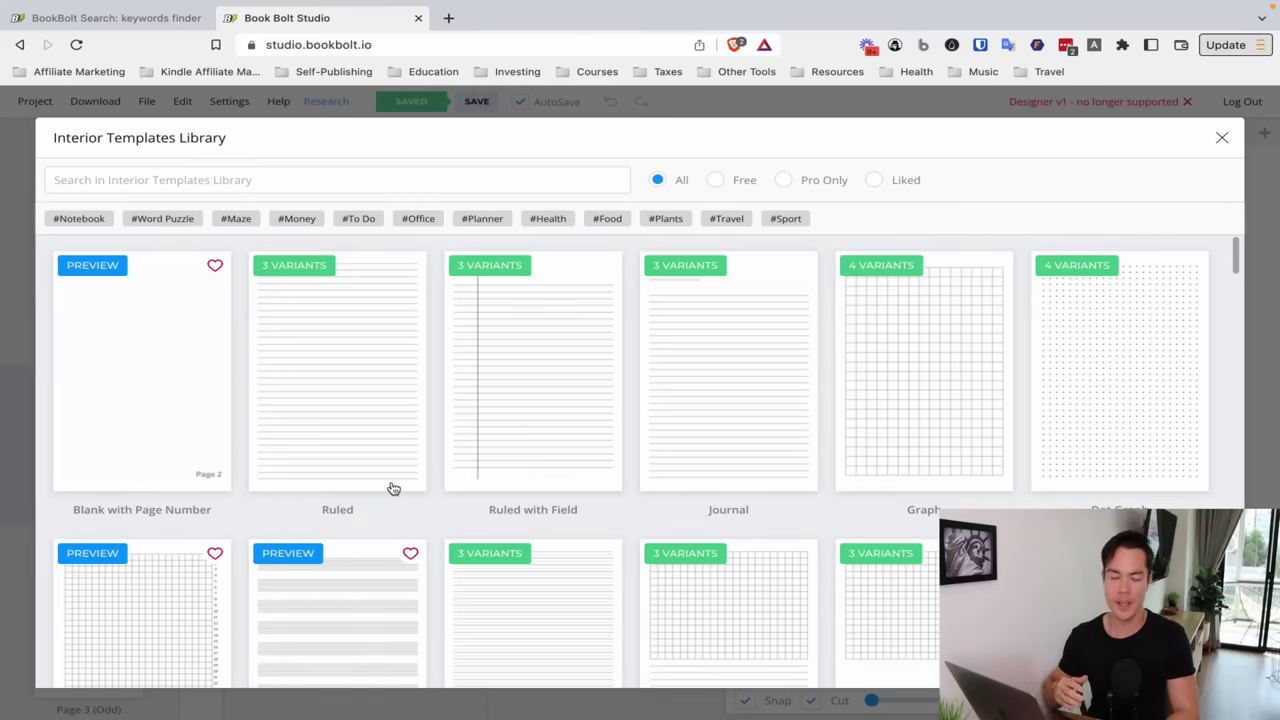
scroll(394, 488, "down", 2)
scroll(394, 488, "up", 2)
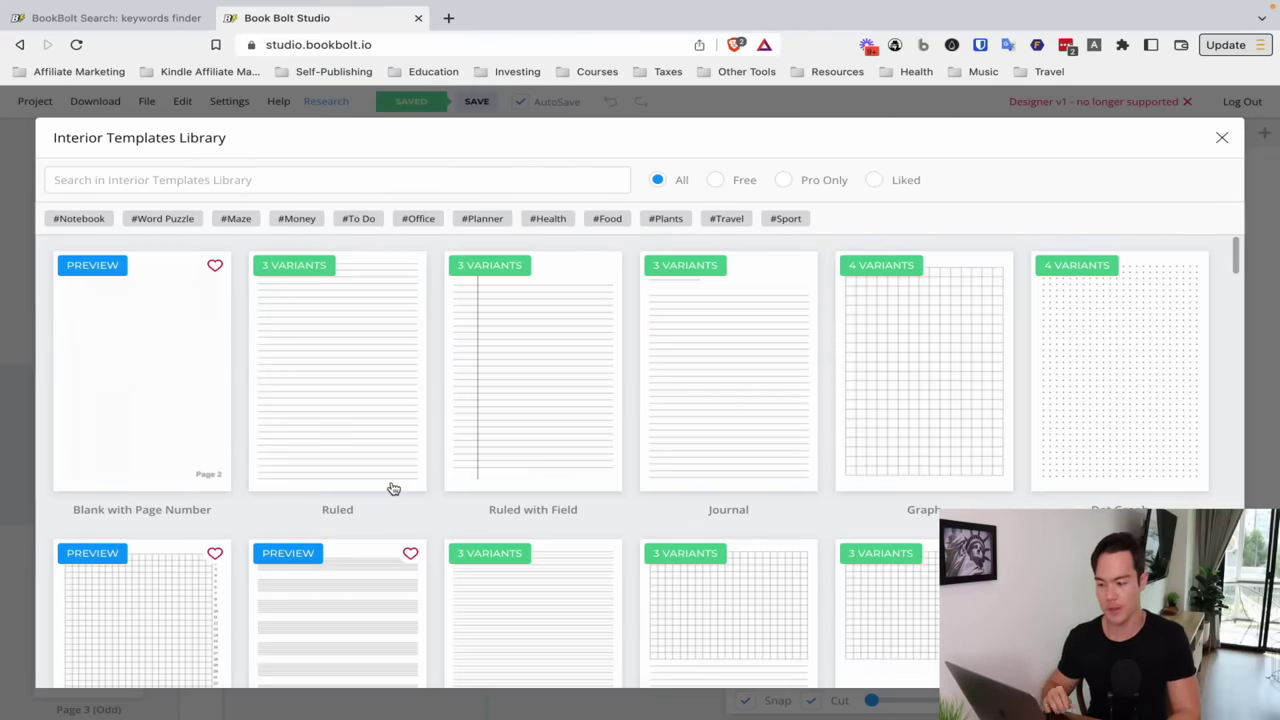
scroll(394, 488, "down", 2)
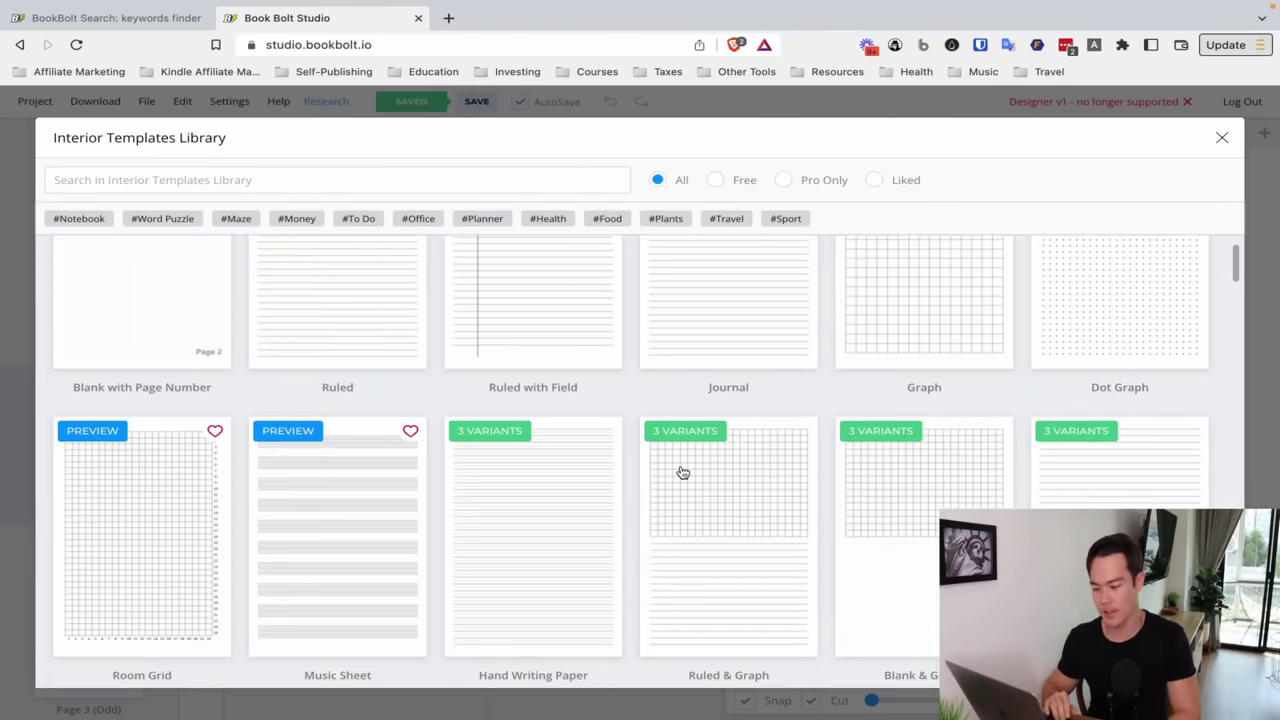
scroll(680, 471, "up", 2)
left_click(688, 437)
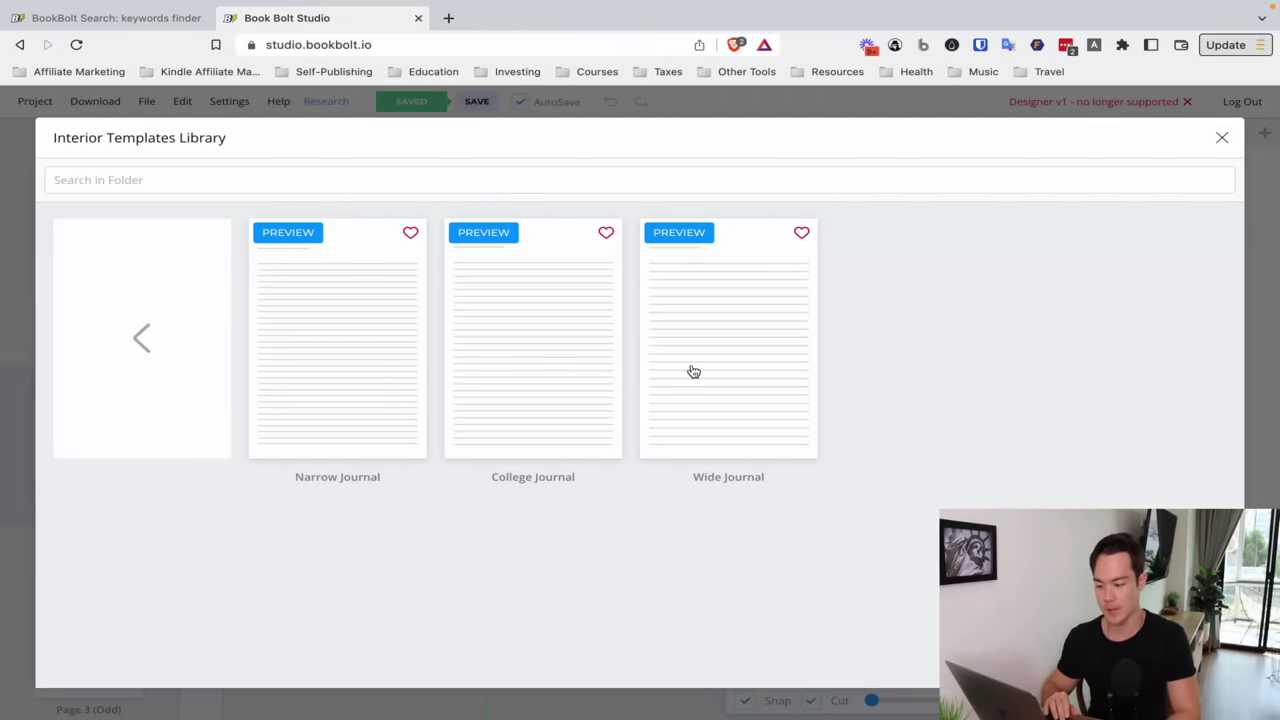
left_click(343, 357)
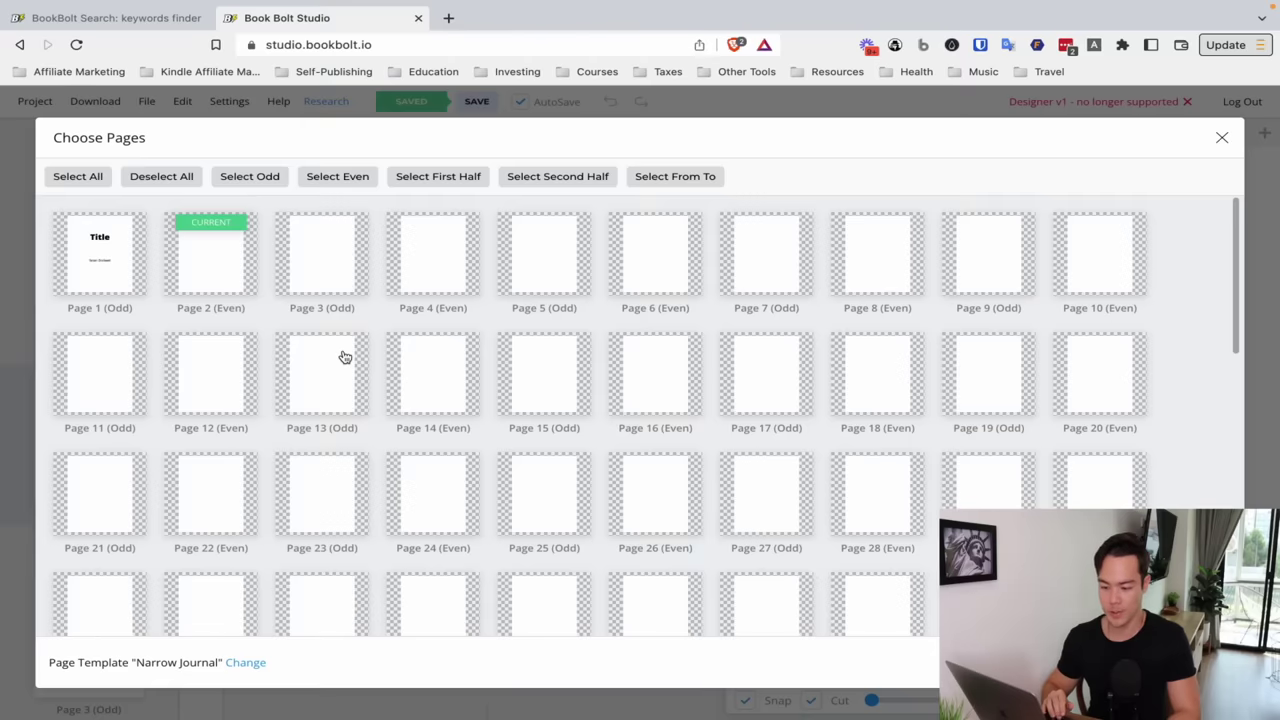
Apply the Narrow Journal template to pages 2–6 with default 0.25 in line spacing.
left_click(225, 280)
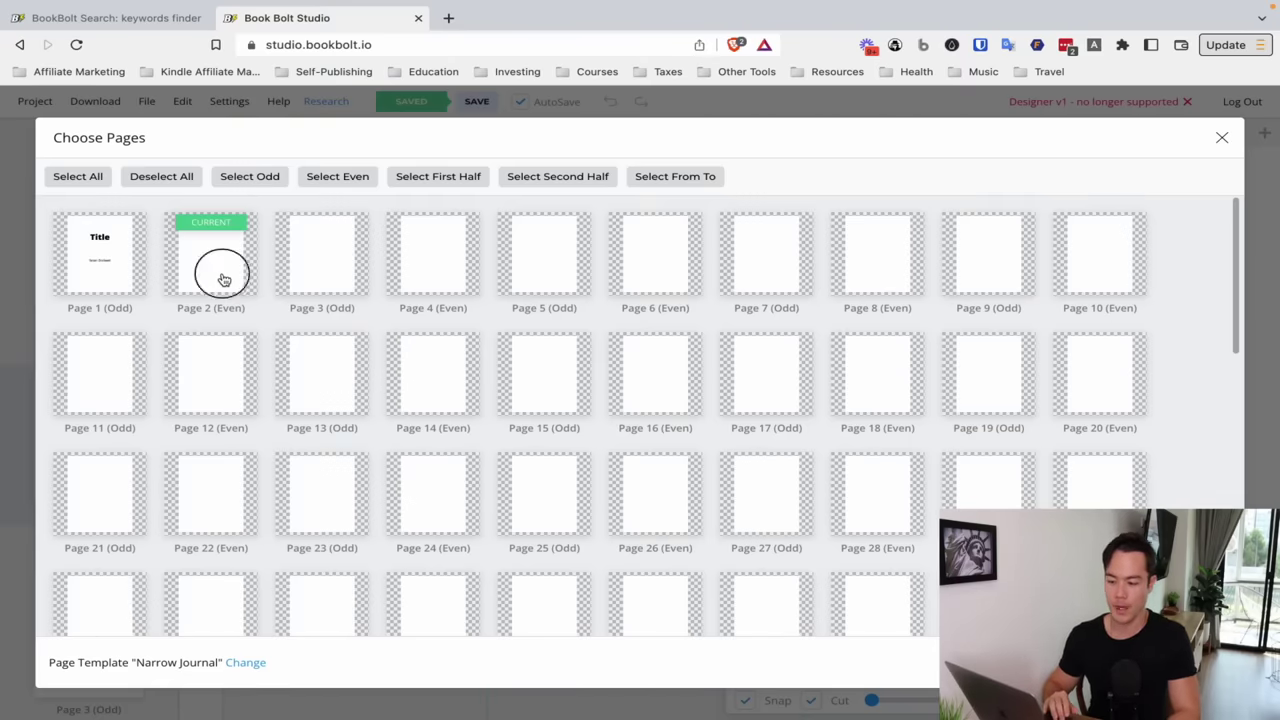
left_click(322, 277)
left_click(450, 275)
left_click(543, 271)
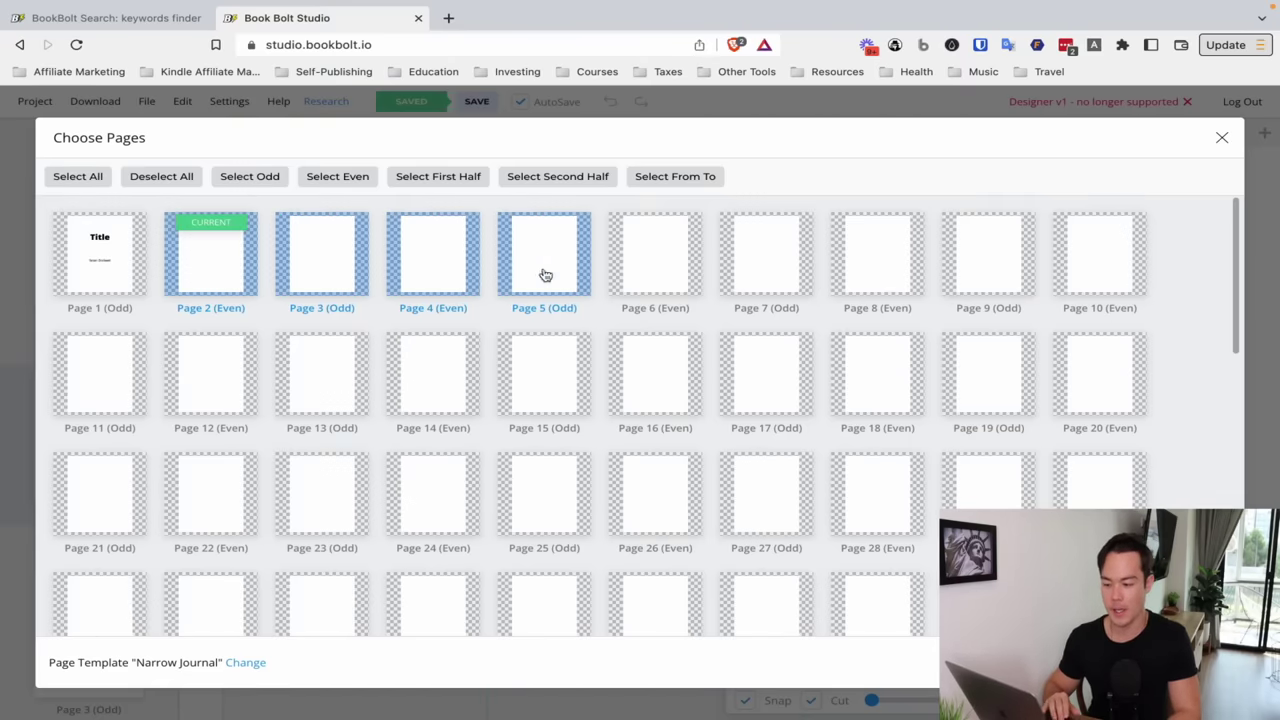
left_click(660, 274)
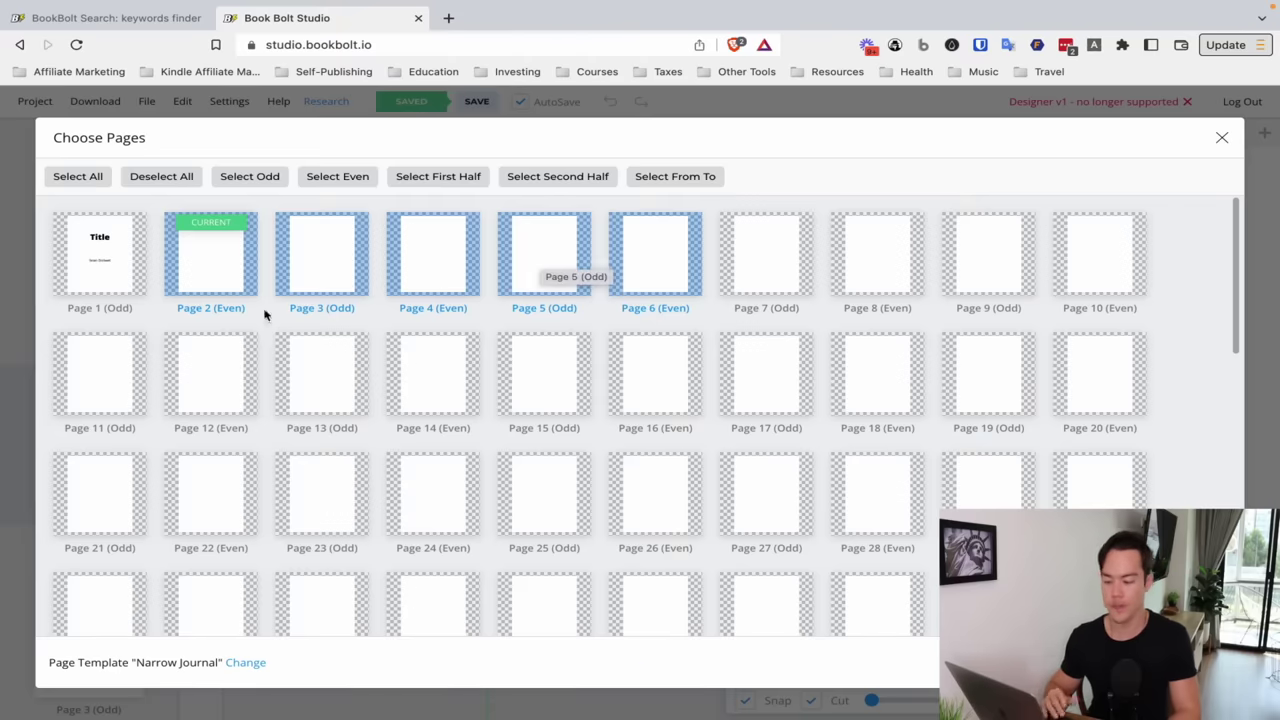
left_click(1150, 662)
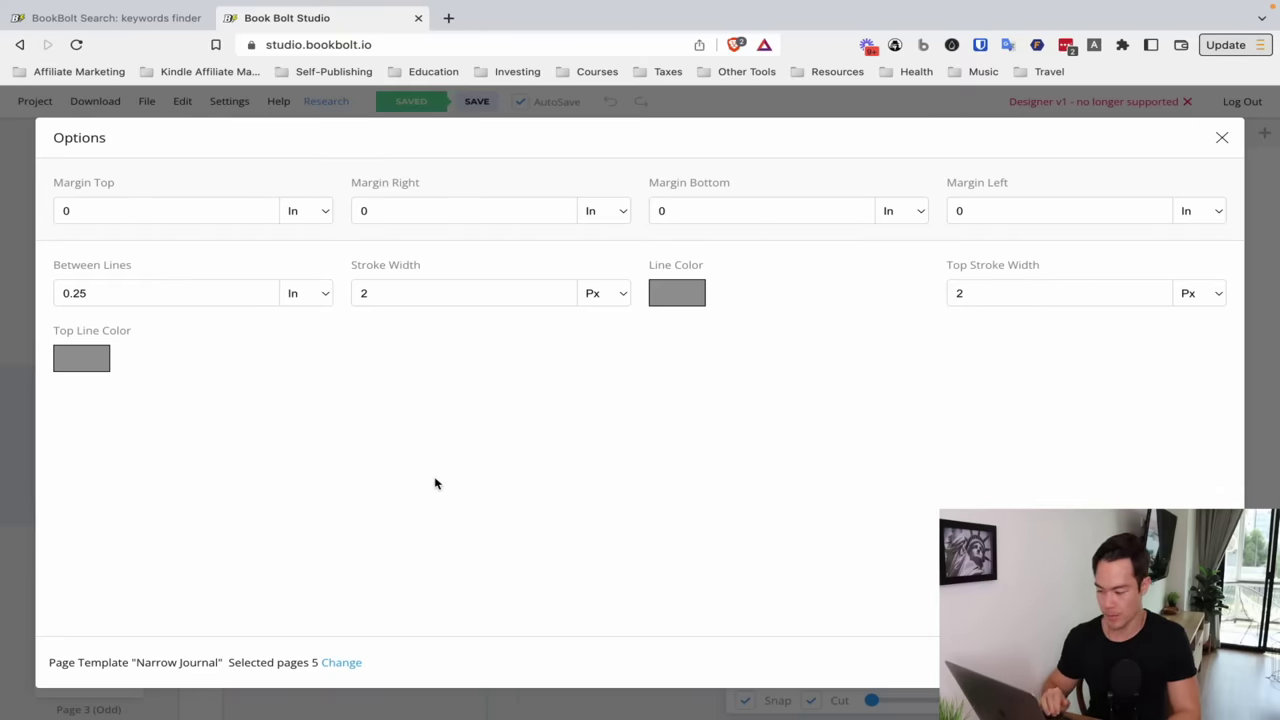
key("Escape")
scroll(97, 236, "down", 5)
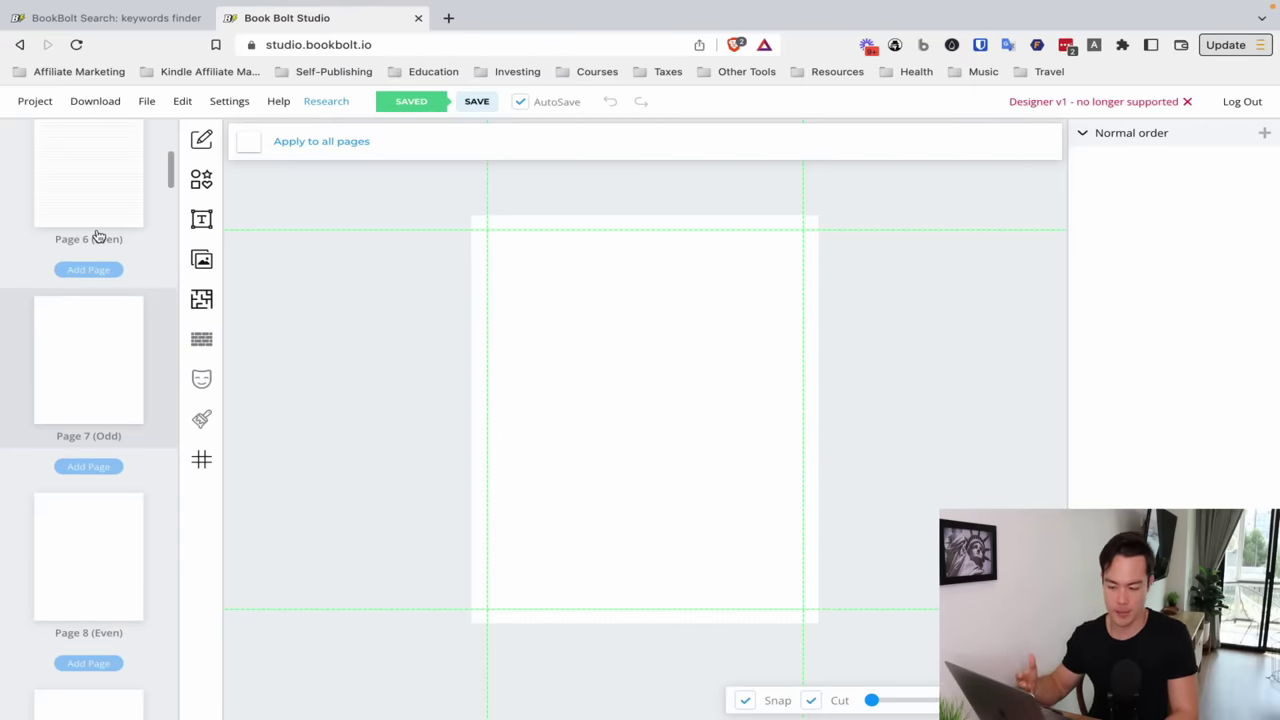
Choose the MineFinder puzzle template from the interior templates library.
left_click(201, 300)
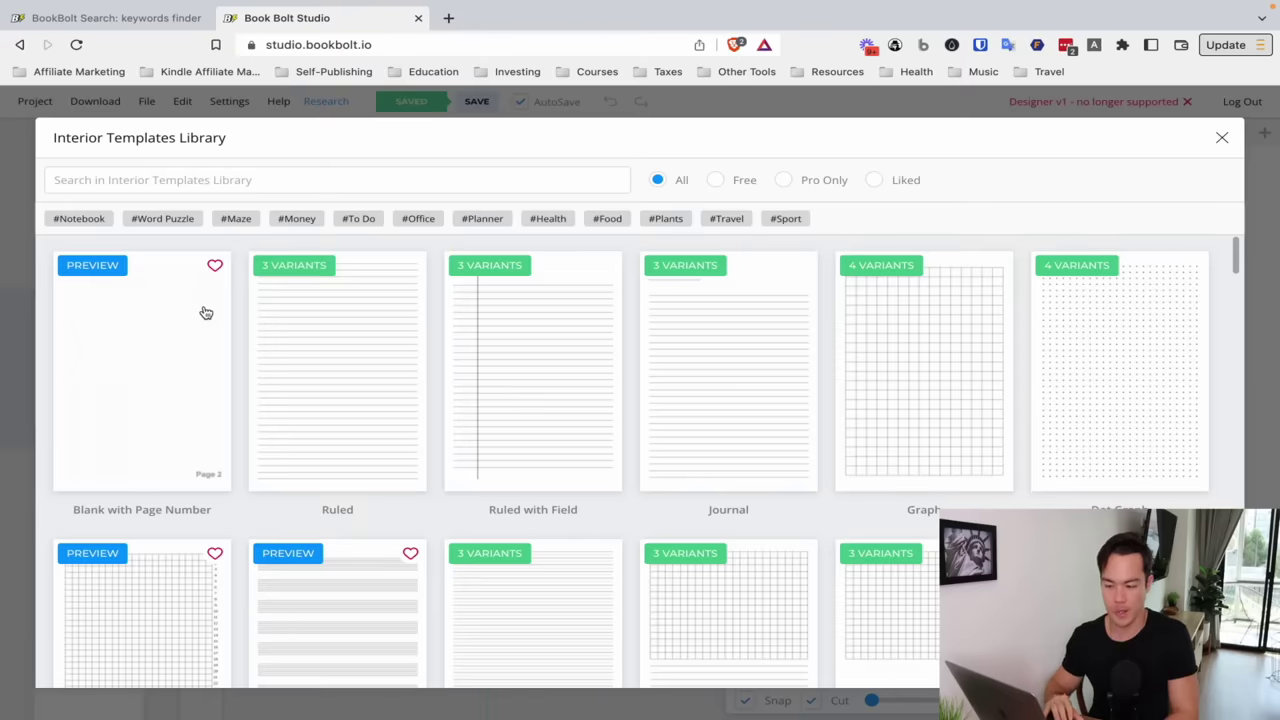
scroll(501, 455, "down", 10)
scroll(600, 445, "up", 1)
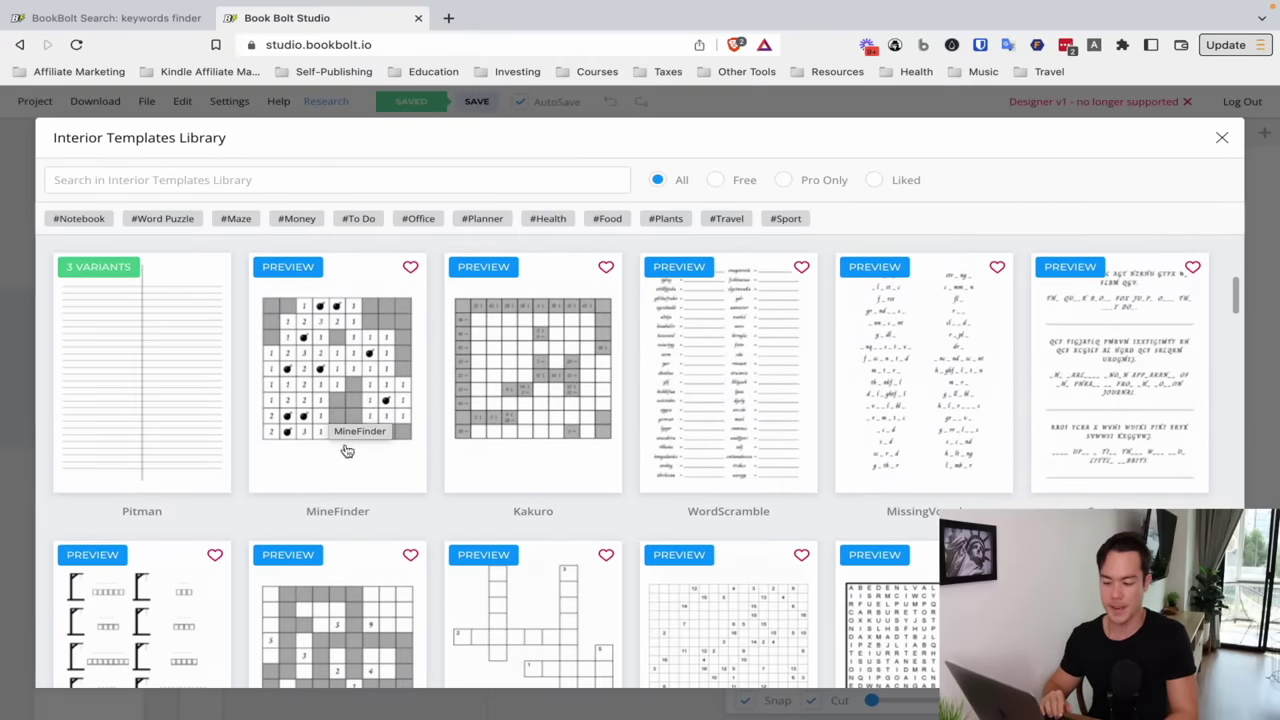
left_click(343, 371)
scroll(400, 346, "down", 2)
scroll(400, 348, "up", 2)
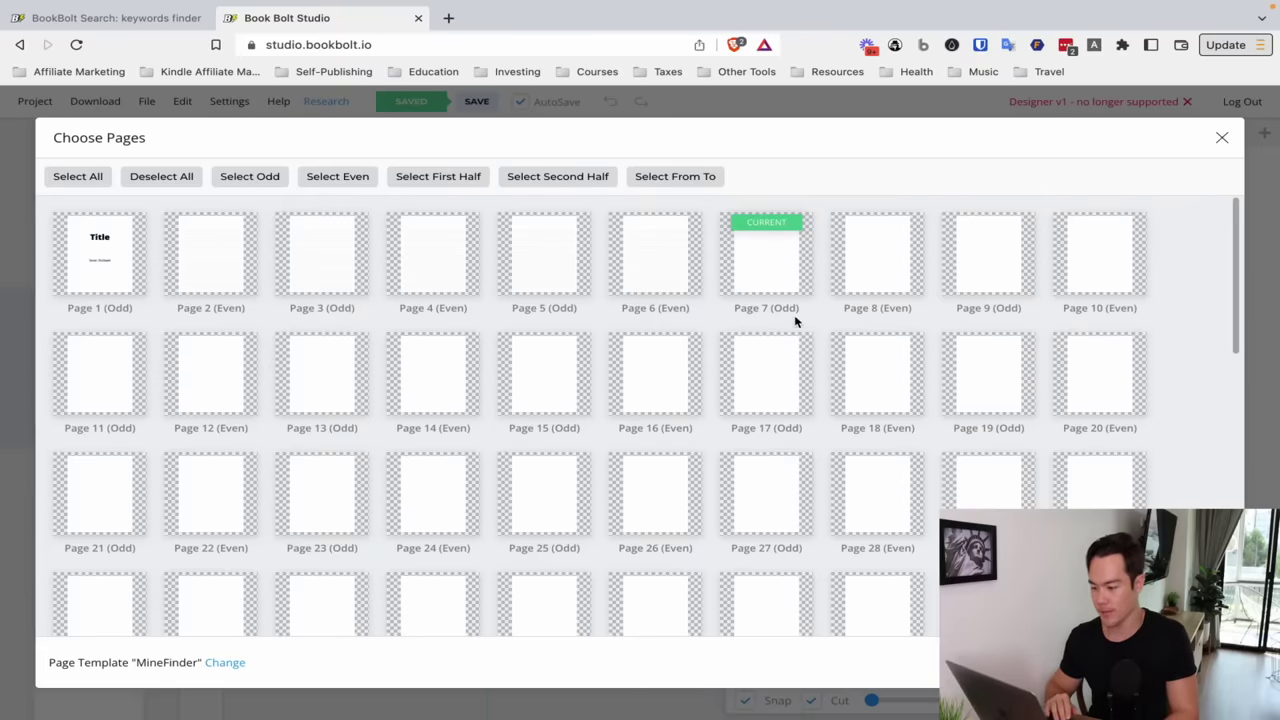
Apply MineFinder to pages 7–10 with solution pages following the puzzles.
left_click(769, 275)
left_click(886, 266)
left_click(990, 278)
left_click(1091, 277)
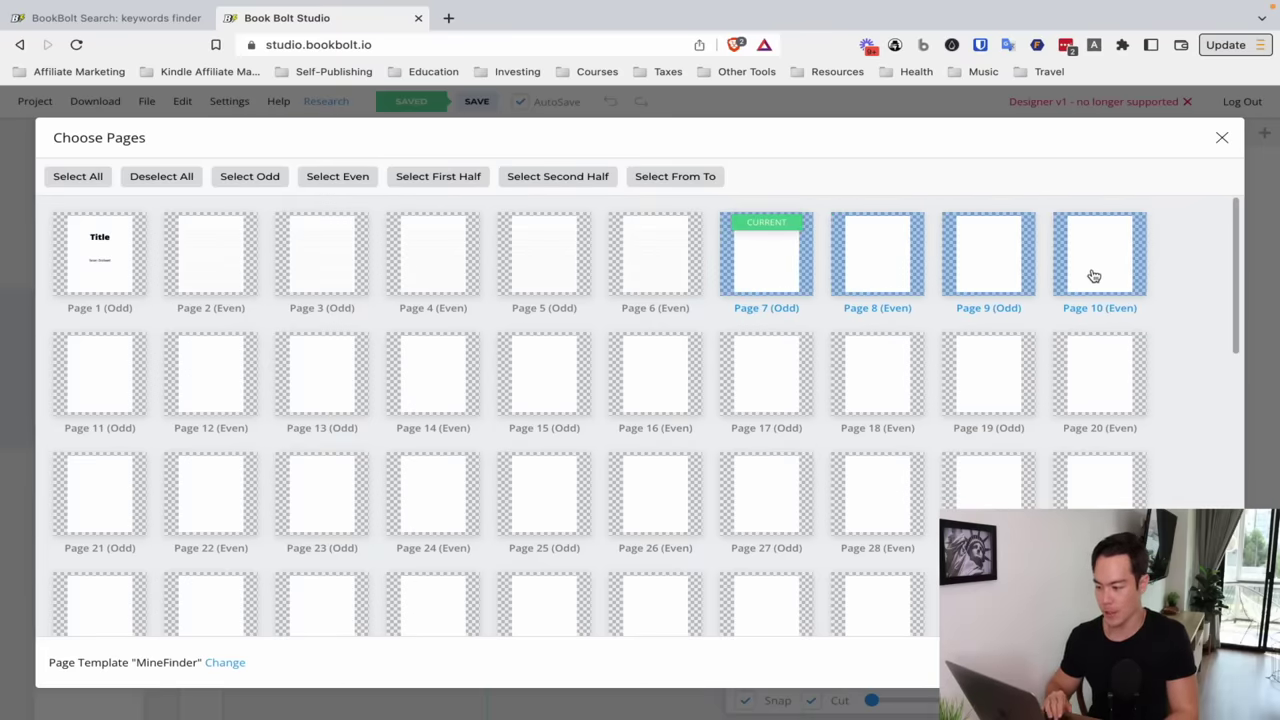
left_click(1180, 662)
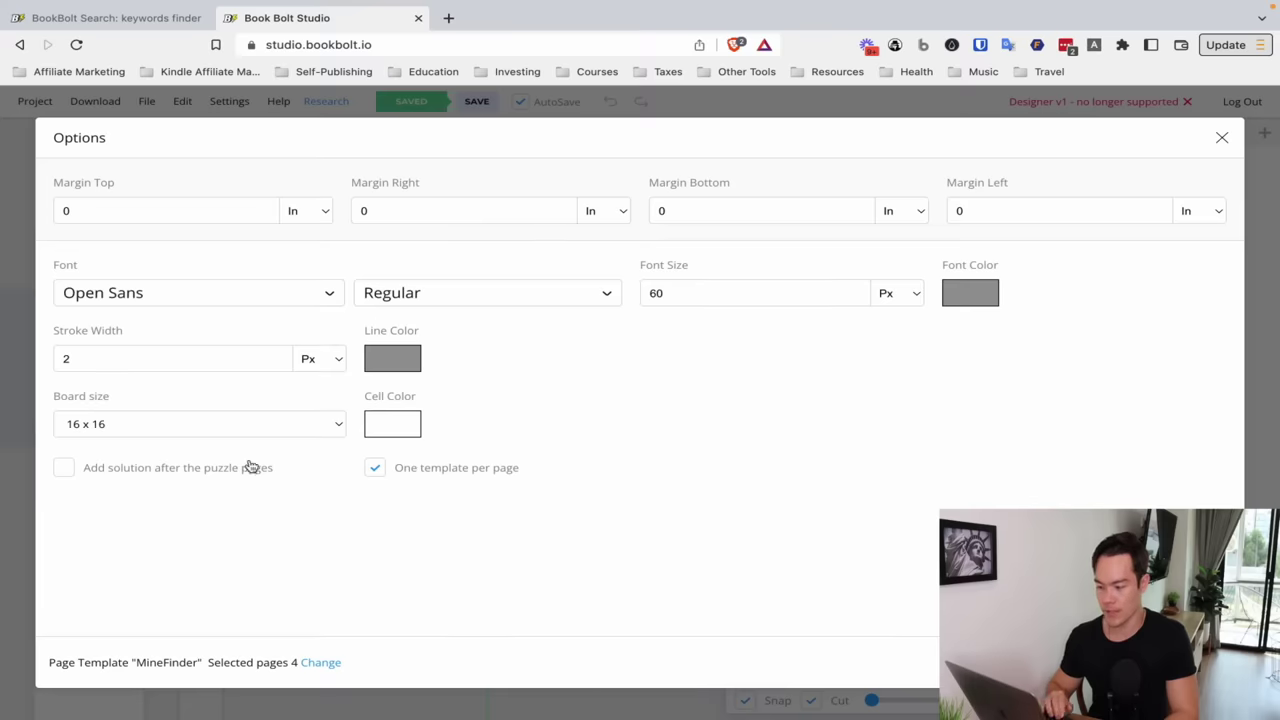
left_click(68, 468)
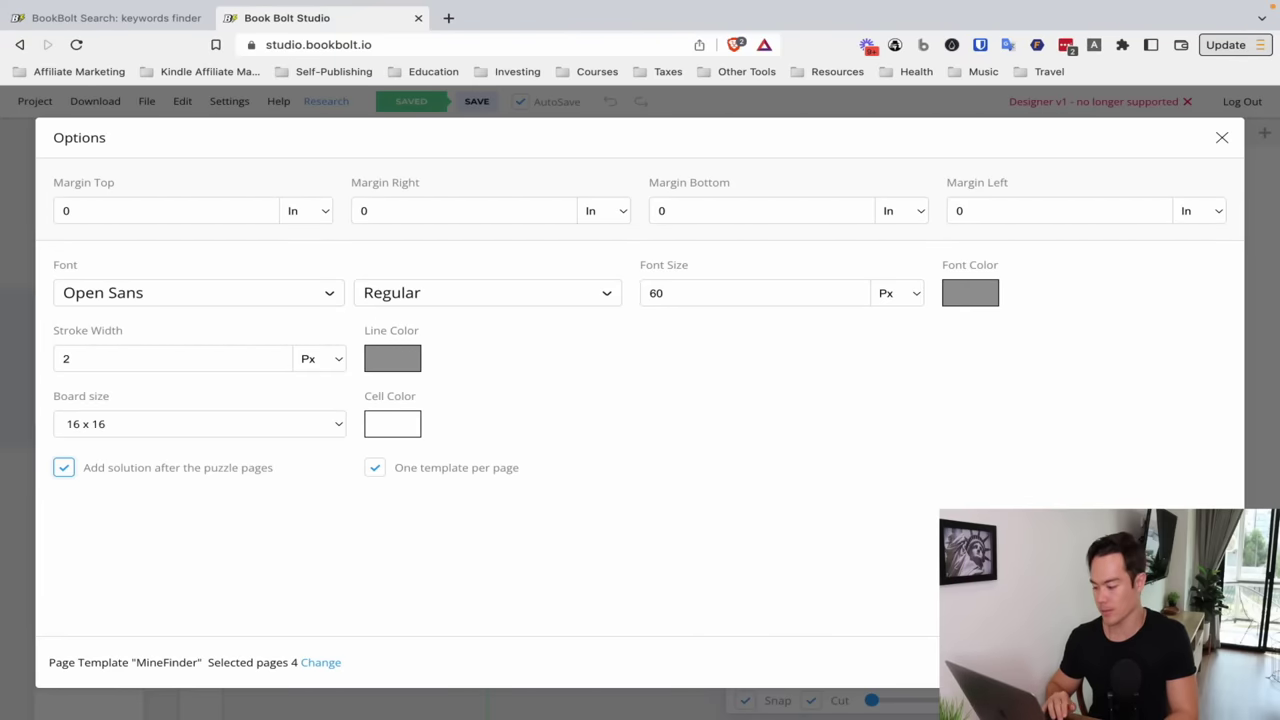
left_click(1180, 662)
Show Page 8's MineFinder puzzle on the canvas.
scroll(126, 486, "down", 3)
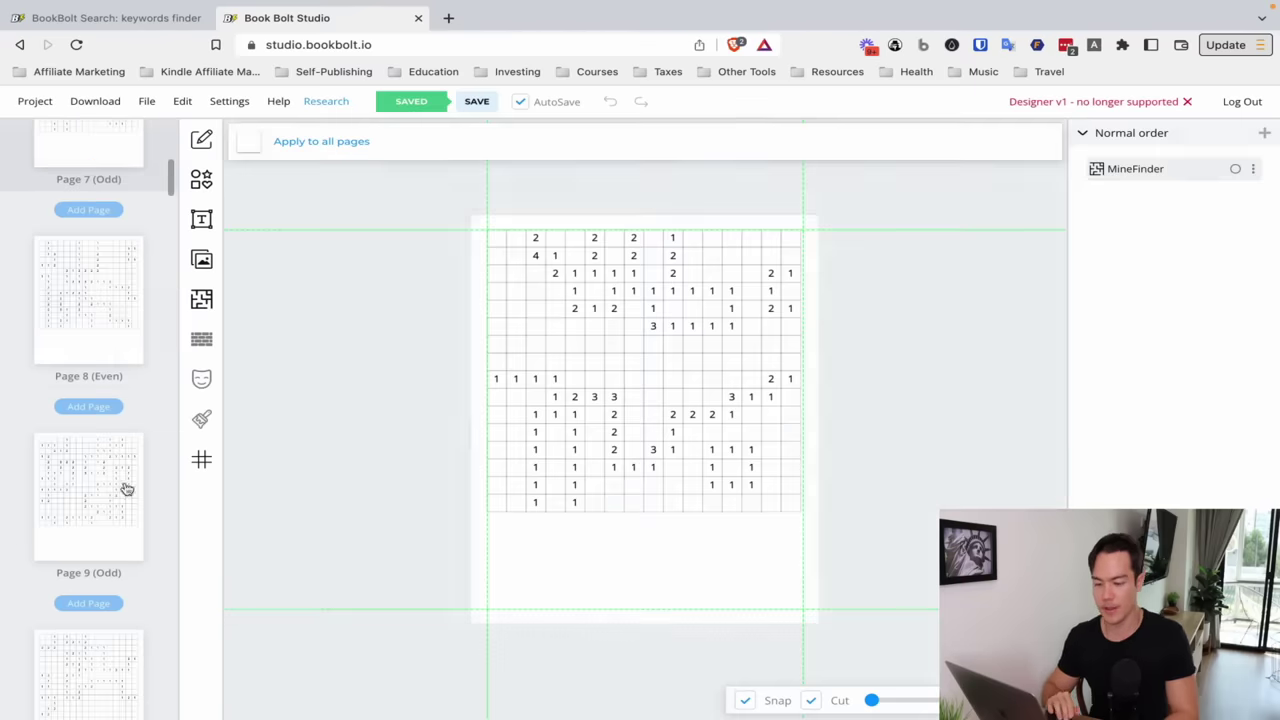
left_click(109, 340)
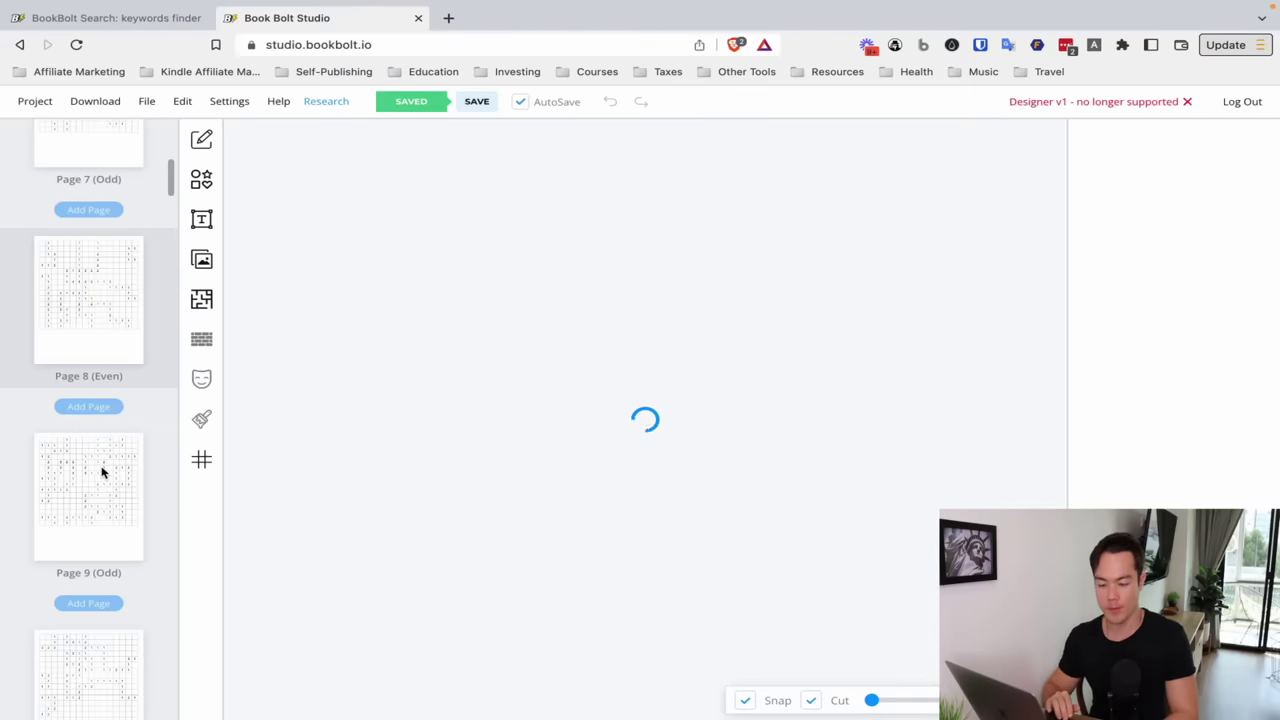
scroll(102, 472, "up", 6)
scroll(102, 472, "down", 3)
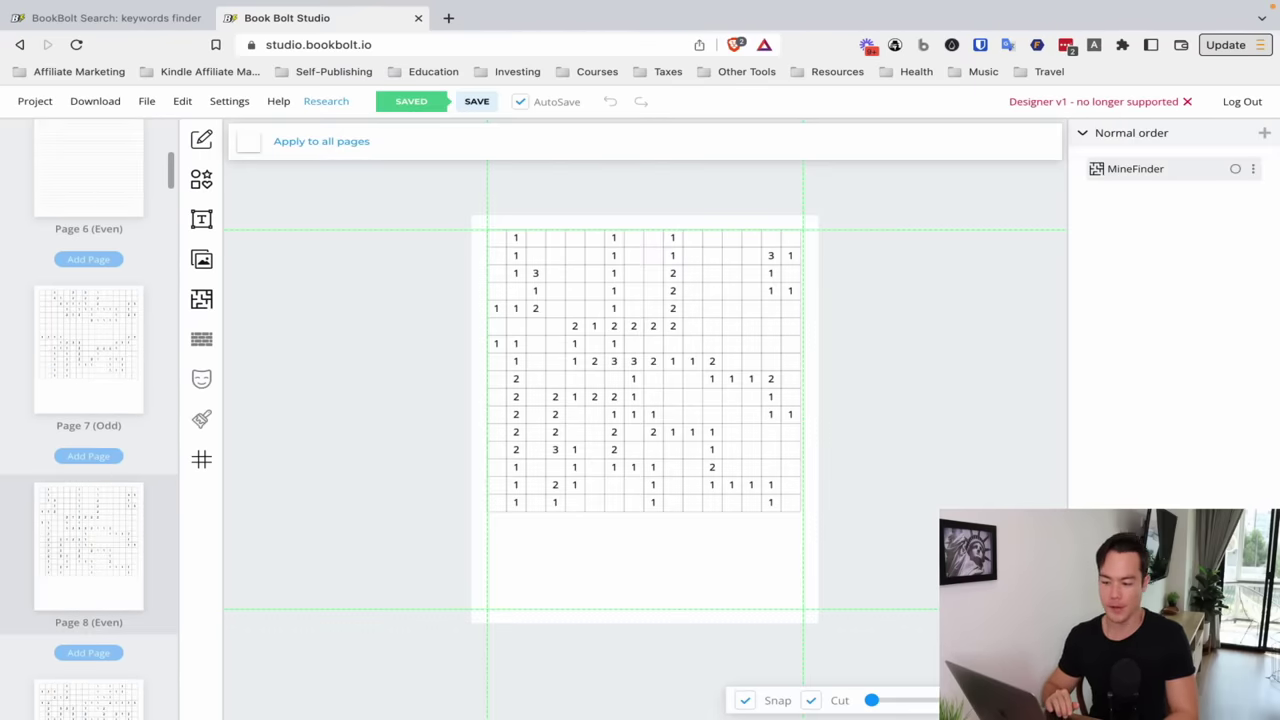
Review the Page 7 and Page 13 grids, then open blank Page 15 in the templates library.
left_click(103, 388)
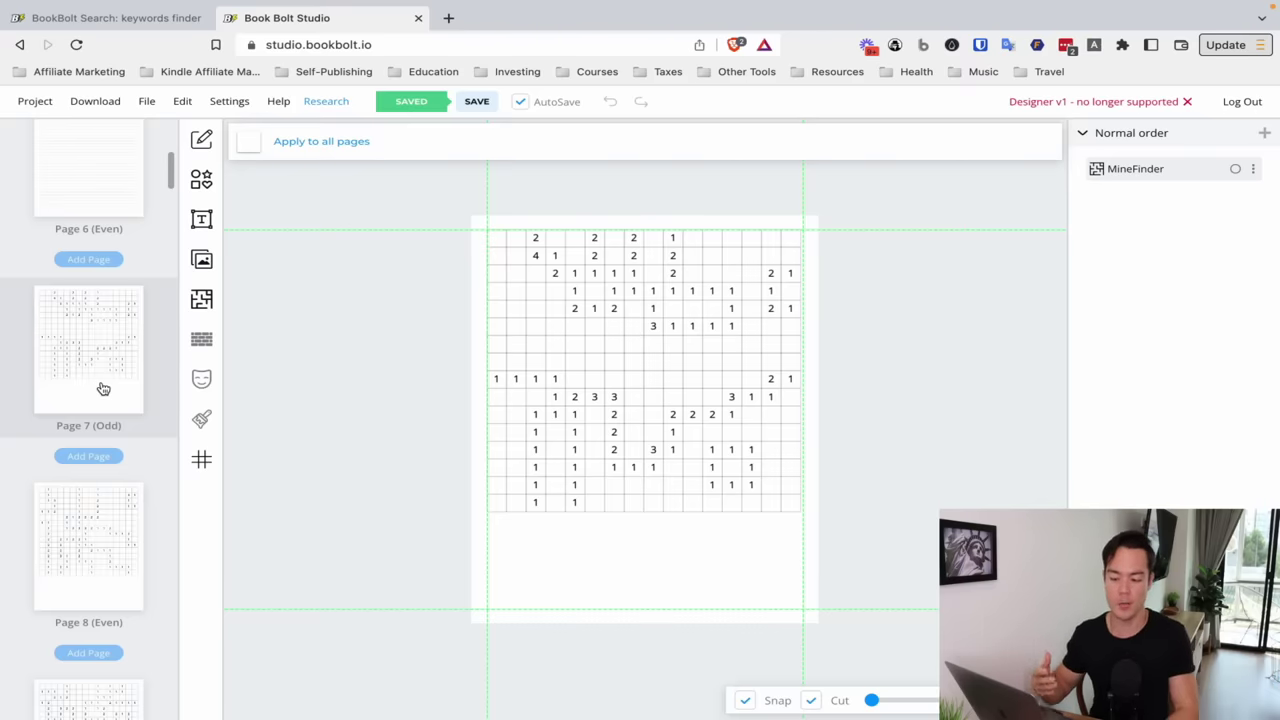
scroll(103, 388, "down", 2)
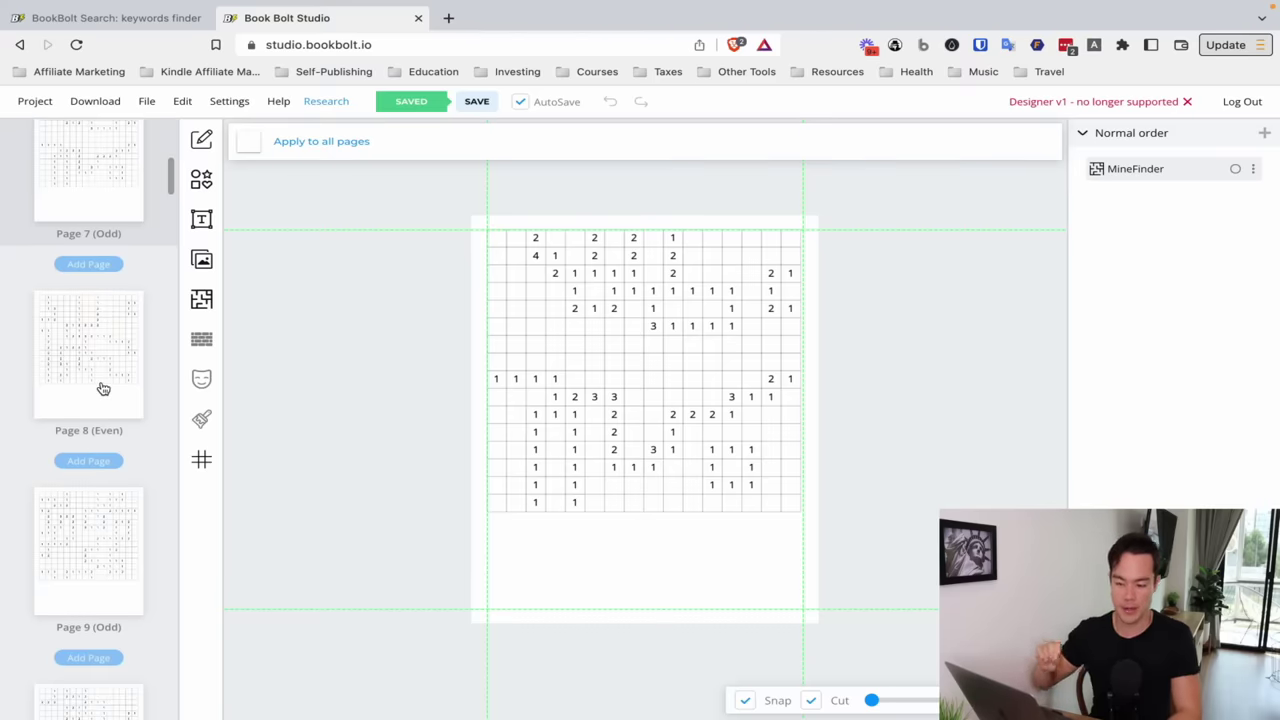
scroll(103, 388, "down", 10)
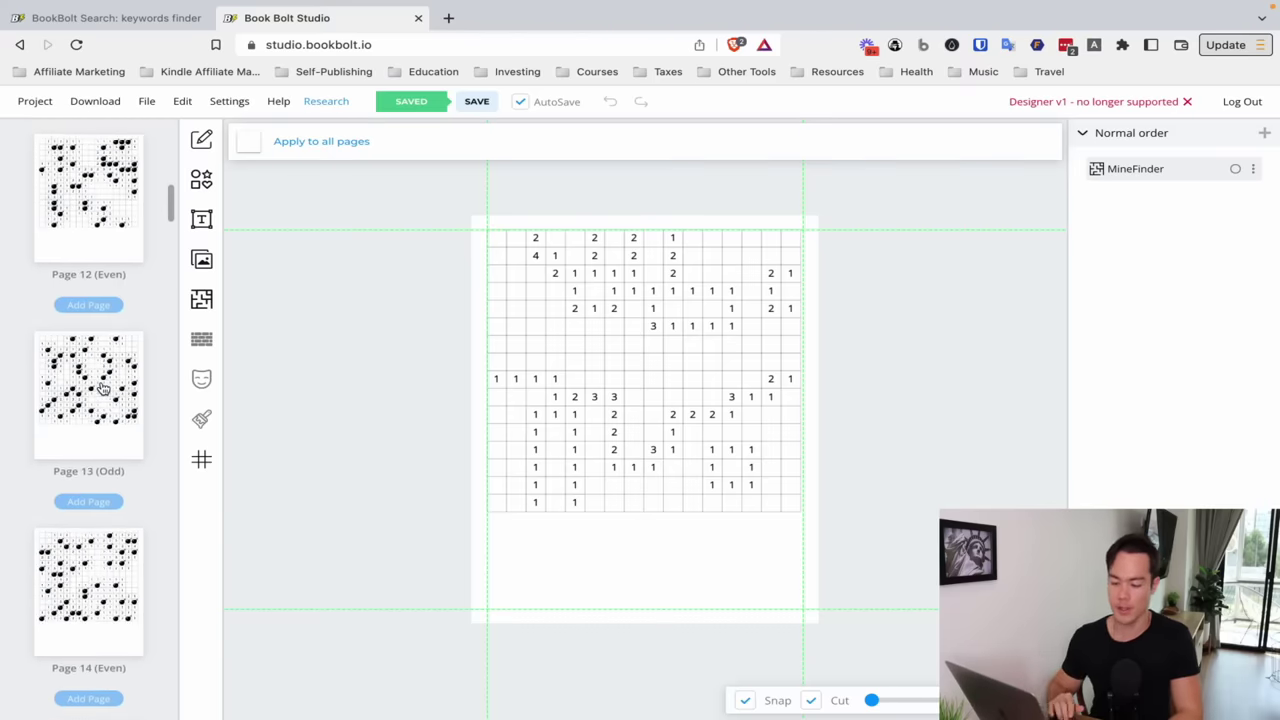
left_click(100, 379)
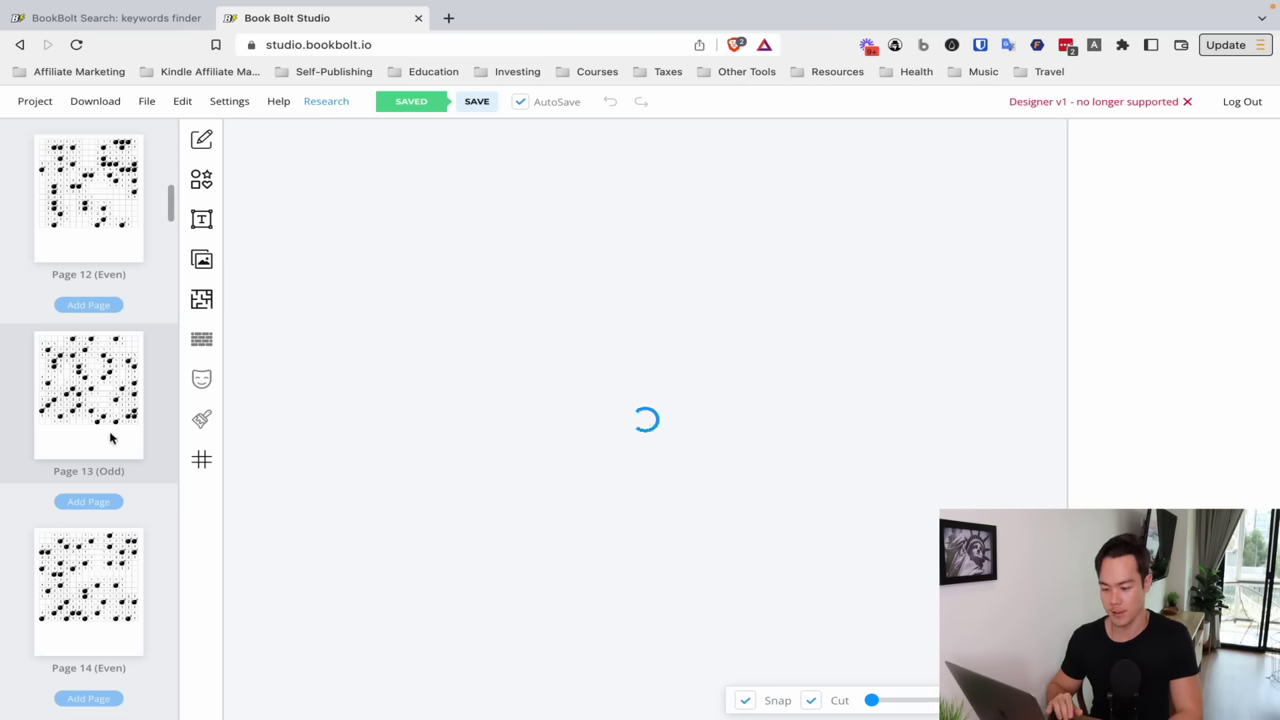
scroll(109, 437, "down", 4)
left_click(109, 437)
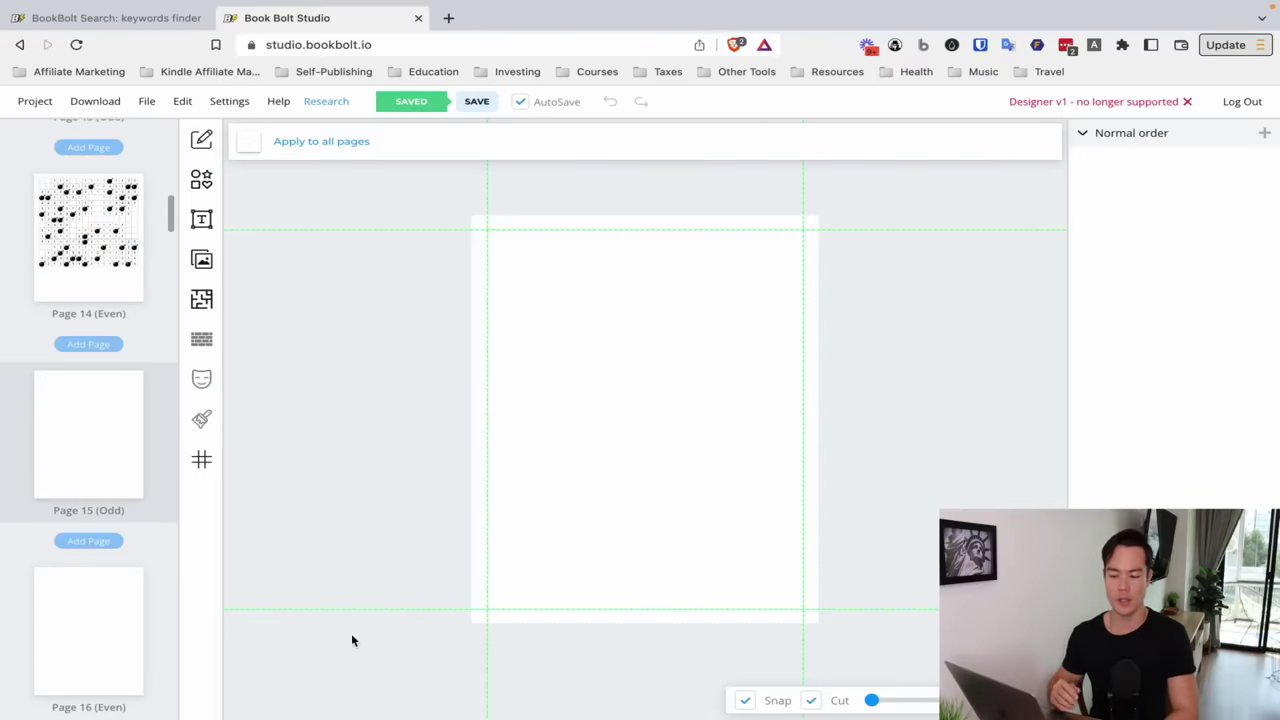
left_click(201, 299)
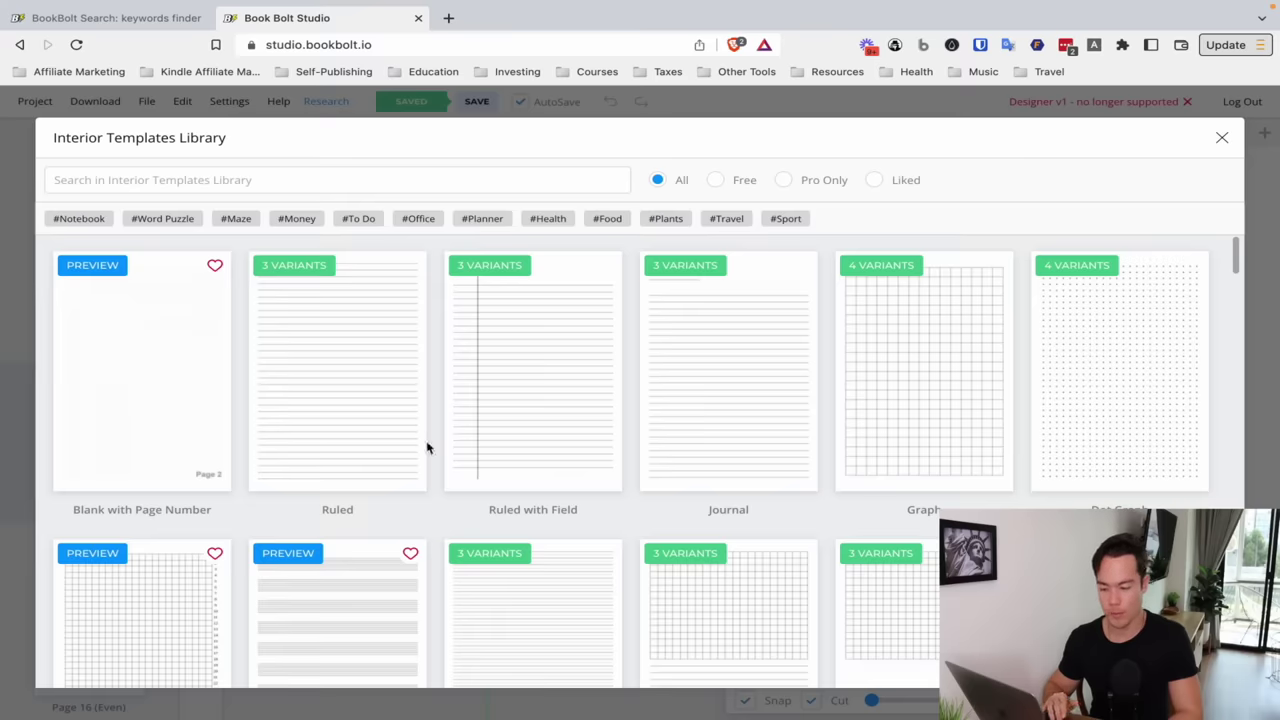
Scroll the Interior Templates Library down to the puzzle rows and pick the Sudoku template.
scroll(427, 447, "down", 1)
scroll(427, 447, "down", 10)
scroll(427, 447, "up", 3)
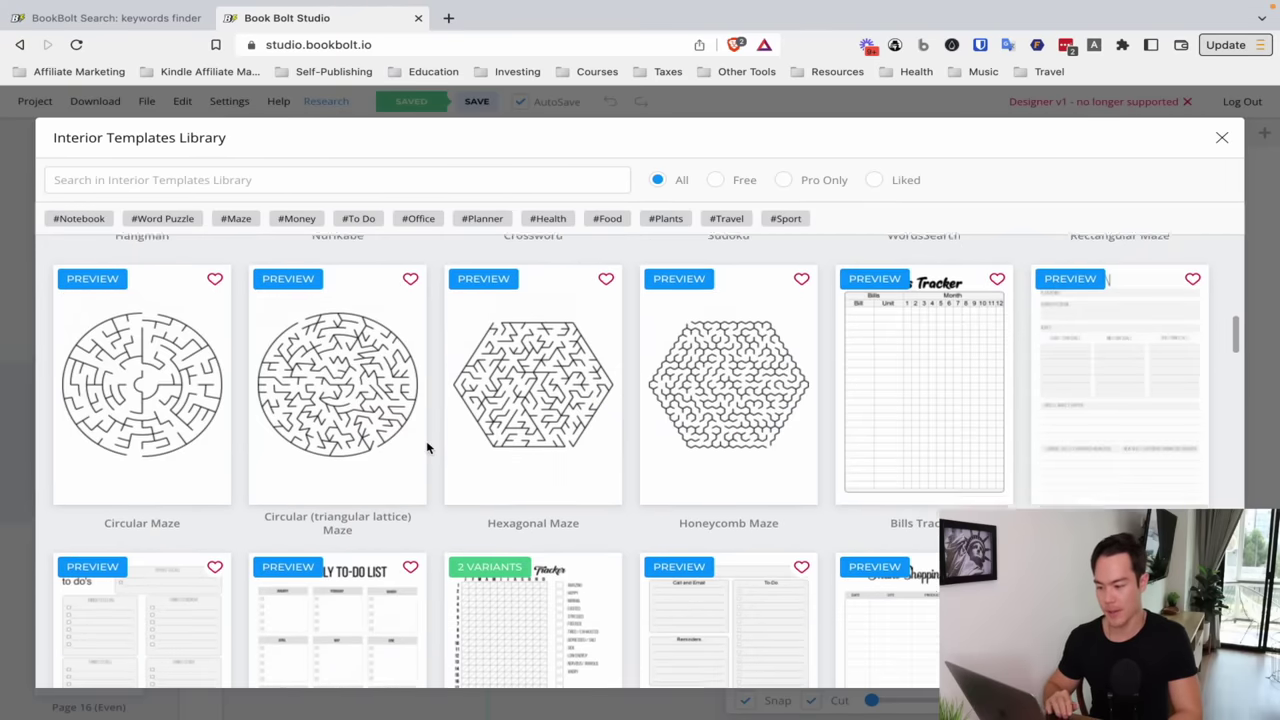
scroll(427, 447, "down", 1)
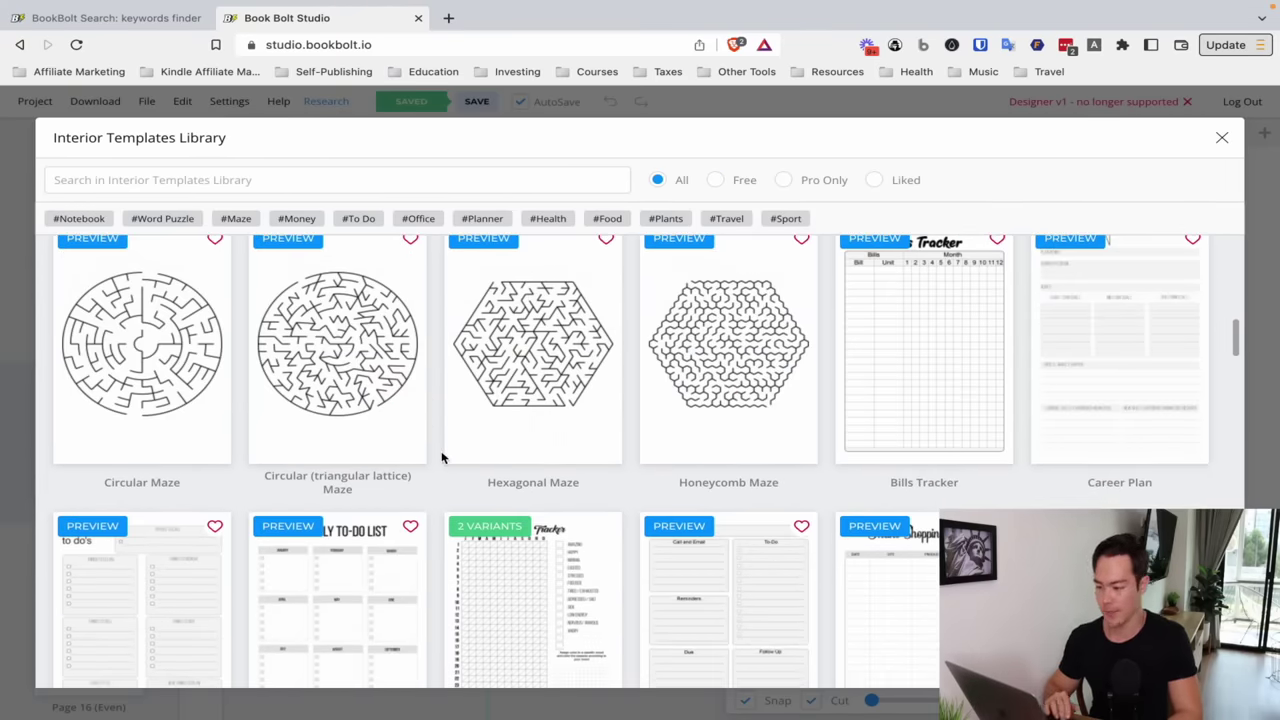
scroll(430, 500, "down", 5)
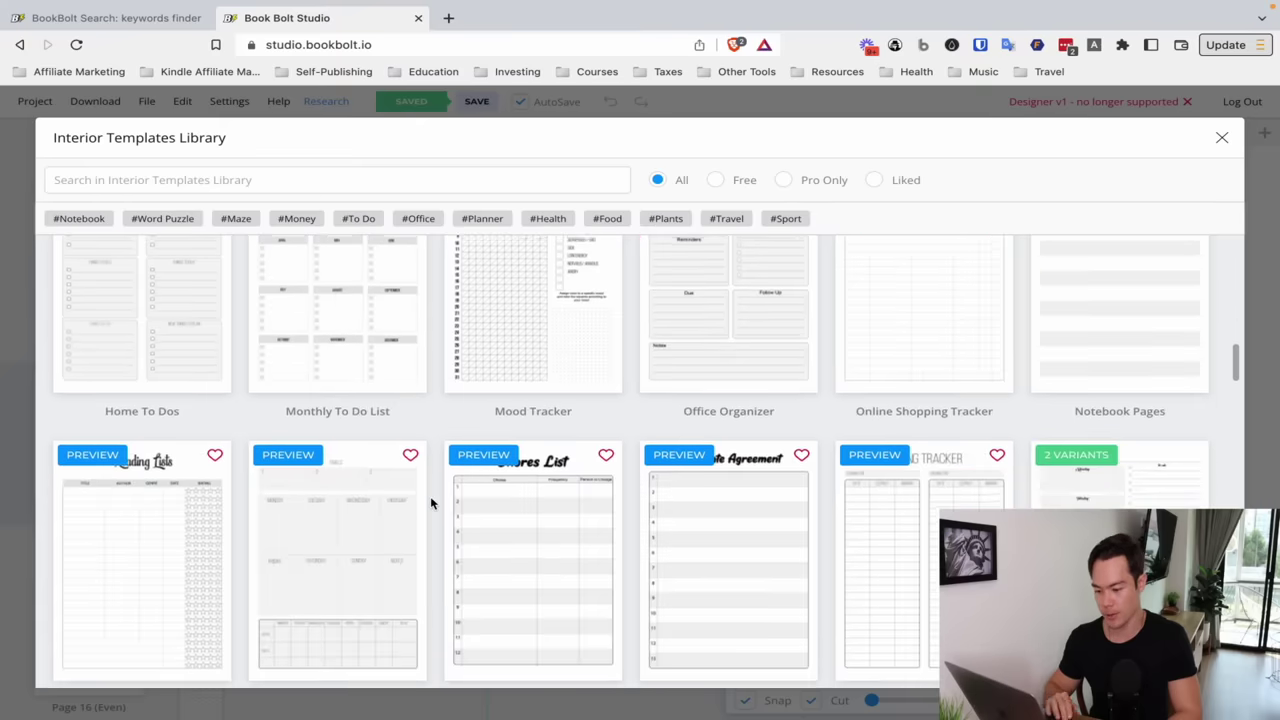
scroll(456, 462, "down", 10)
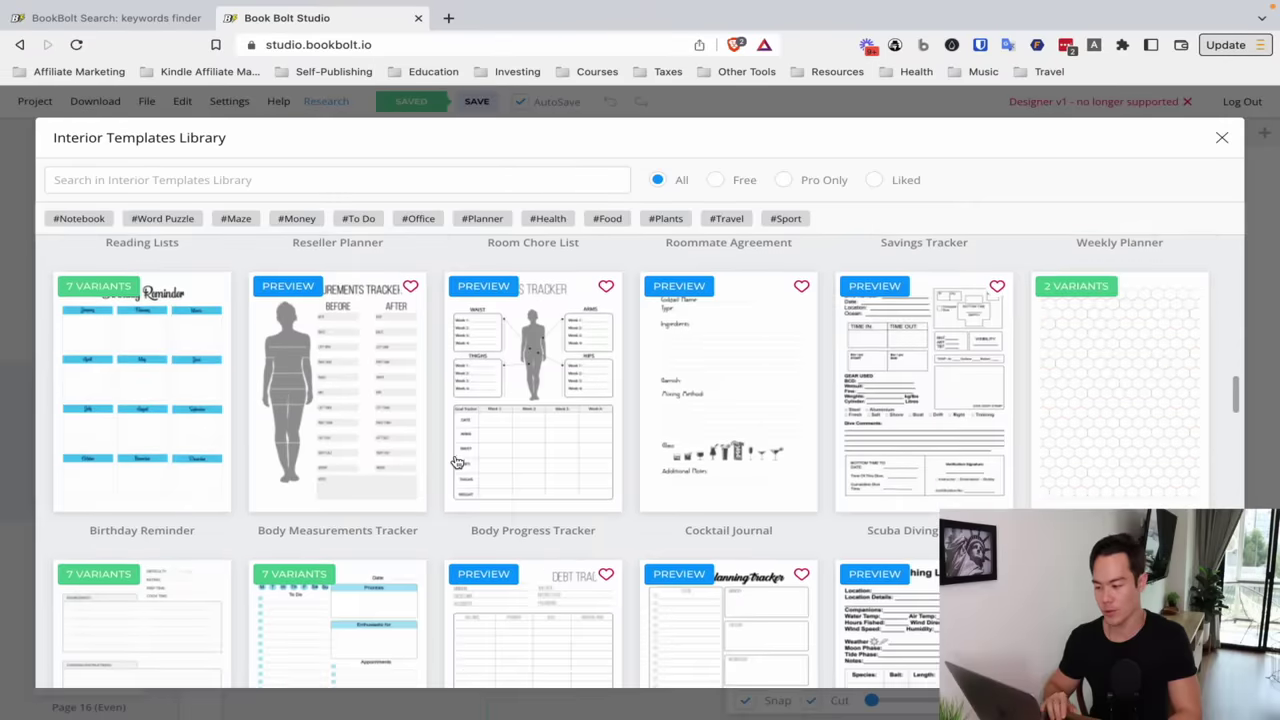
scroll(456, 462, "up", 1)
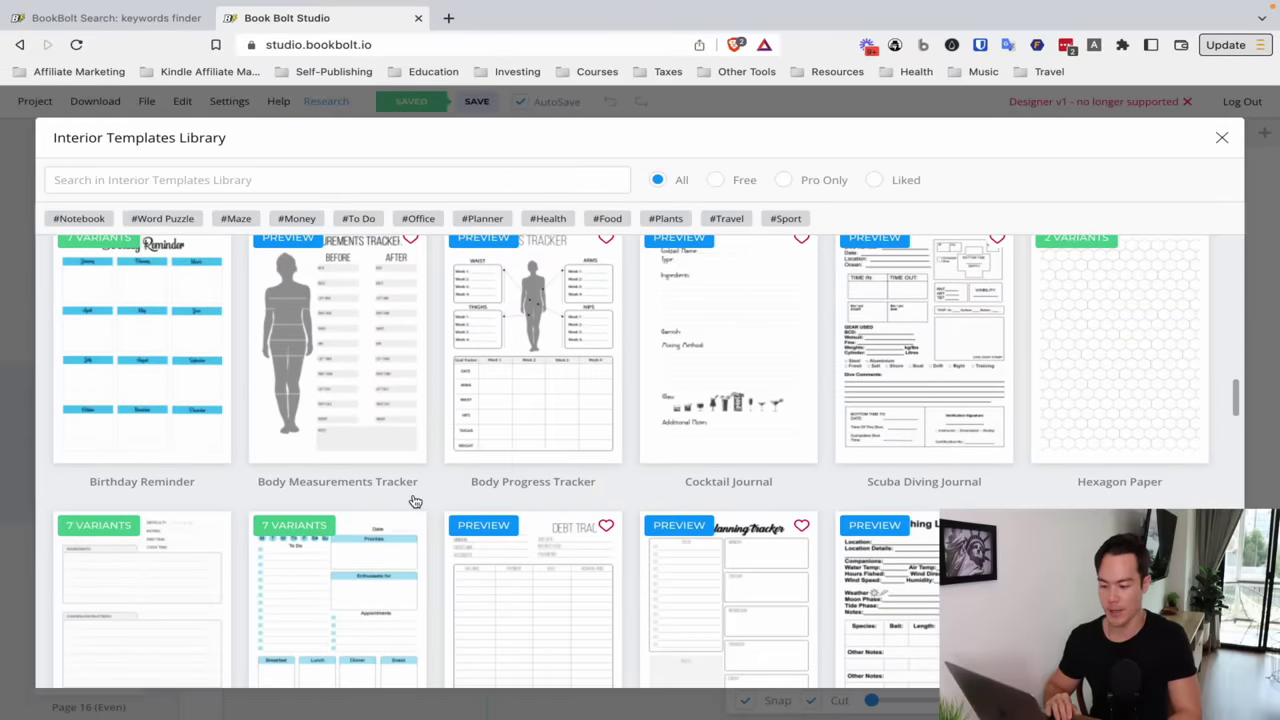
scroll(415, 500, "down", 7)
scroll(415, 500, "up", 4)
scroll(415, 500, "down", 5)
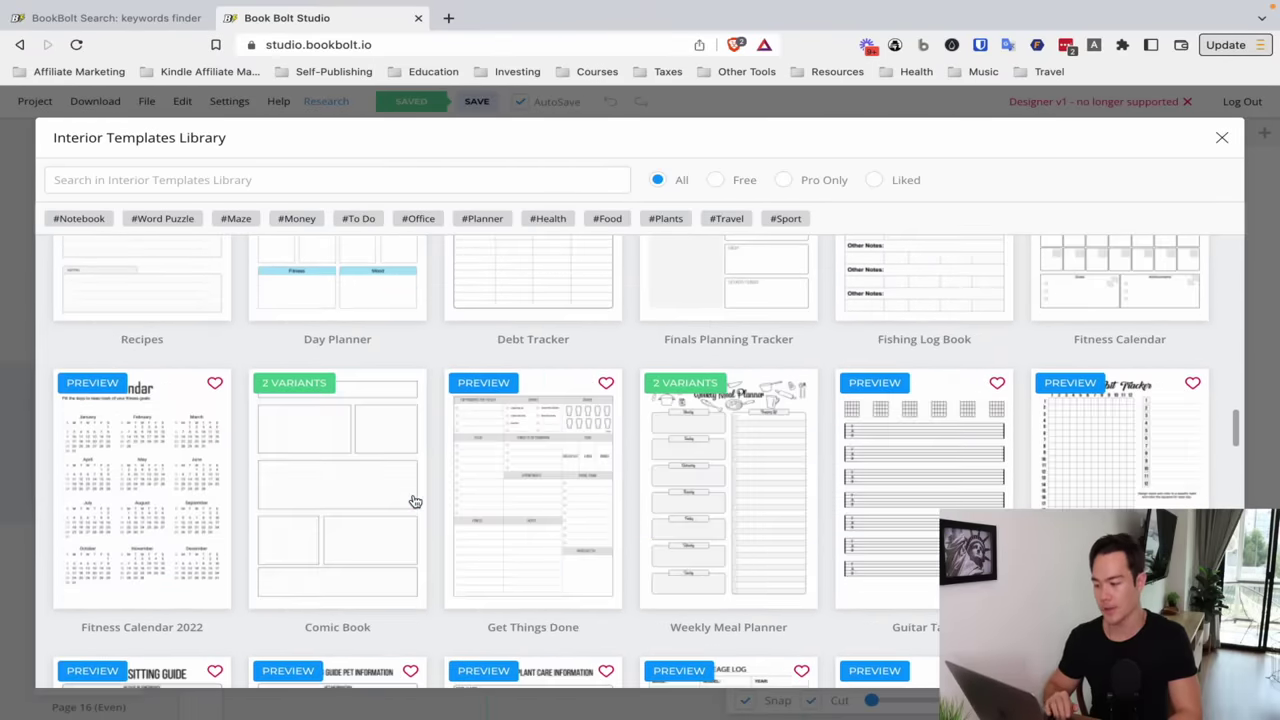
scroll(415, 500, "down", 8)
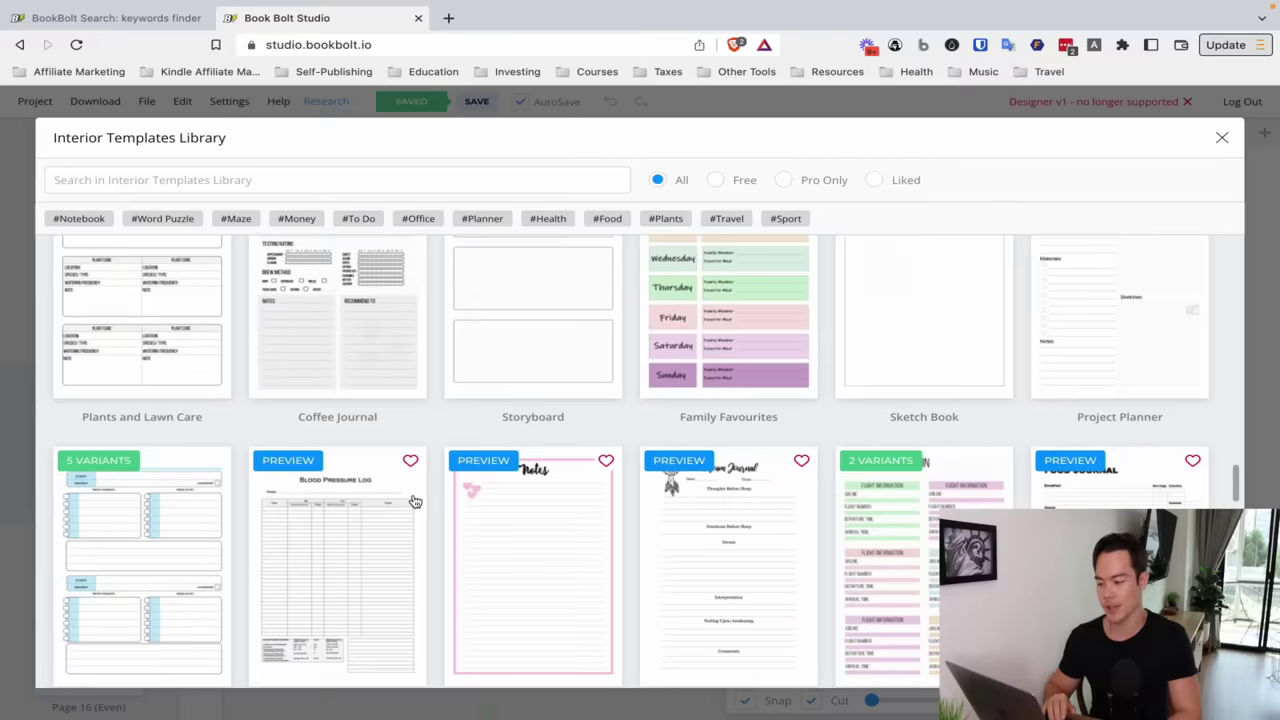
scroll(415, 500, "down", 6)
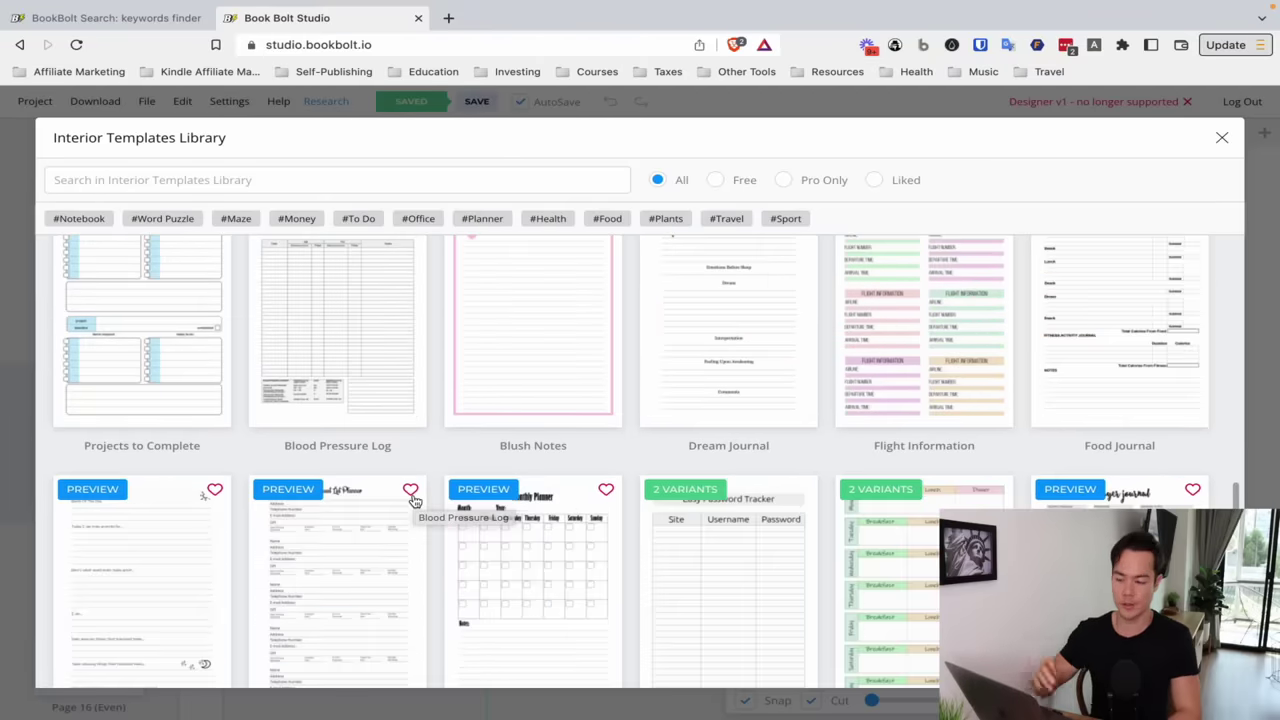
scroll(415, 500, "down", 3)
scroll(415, 501, "up", 6)
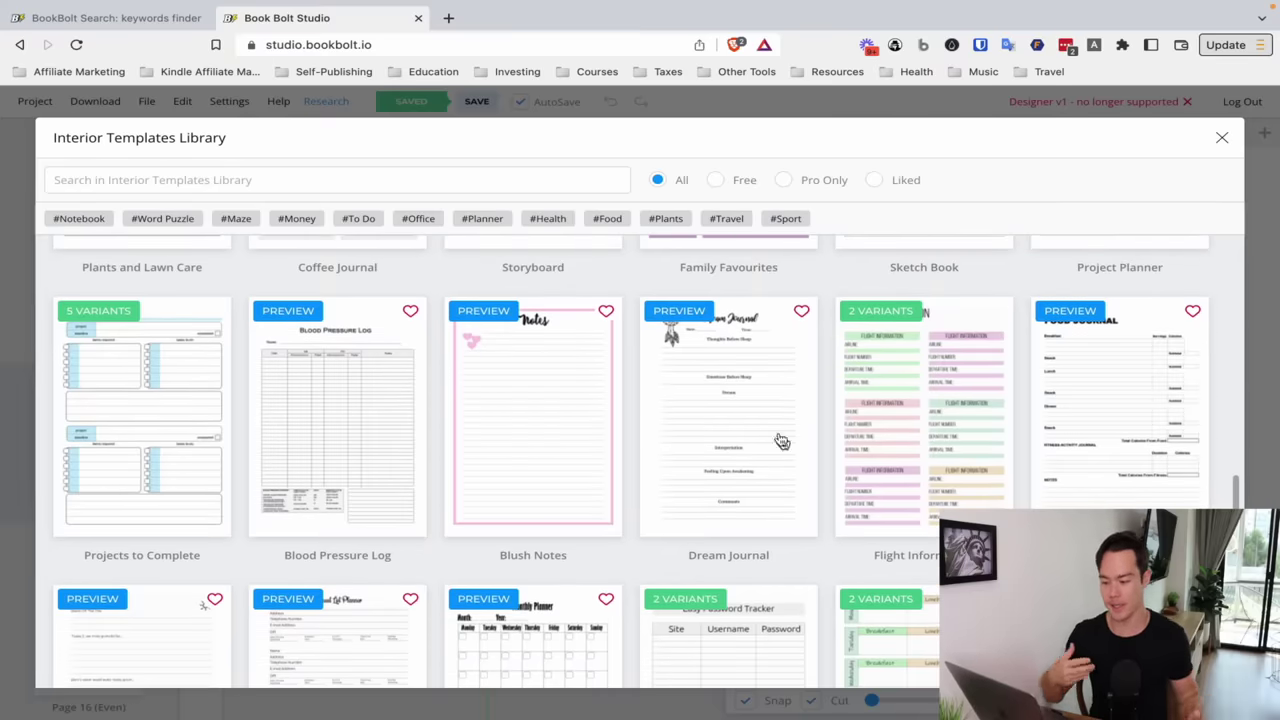
scroll(702, 508, "down", 10)
scroll(702, 508, "down", 4)
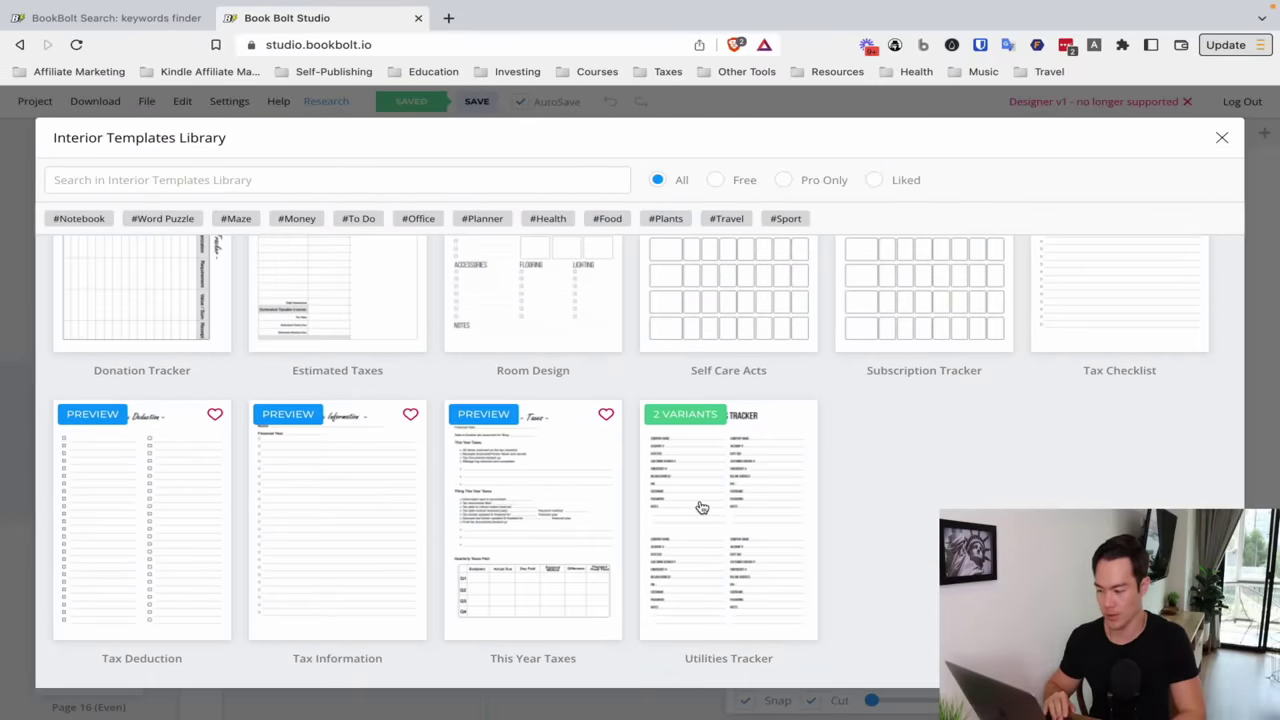
scroll(702, 508, "up", 20)
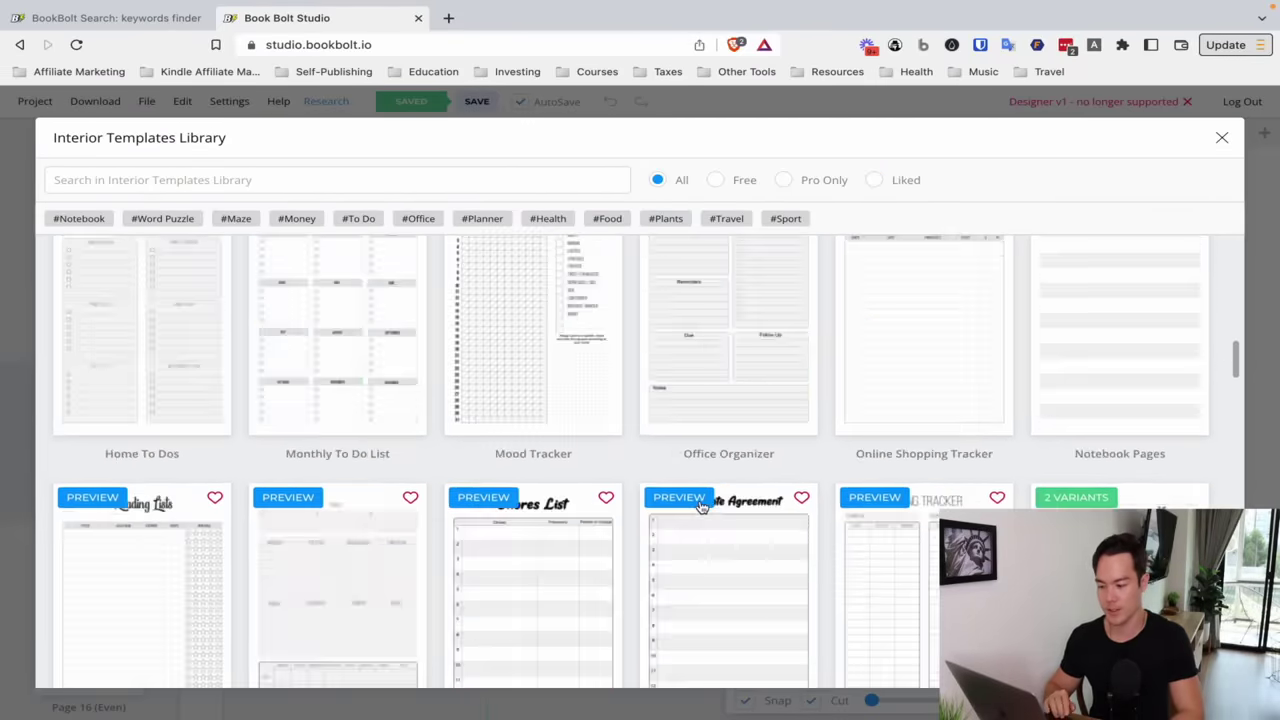
scroll(702, 508, "up", 3)
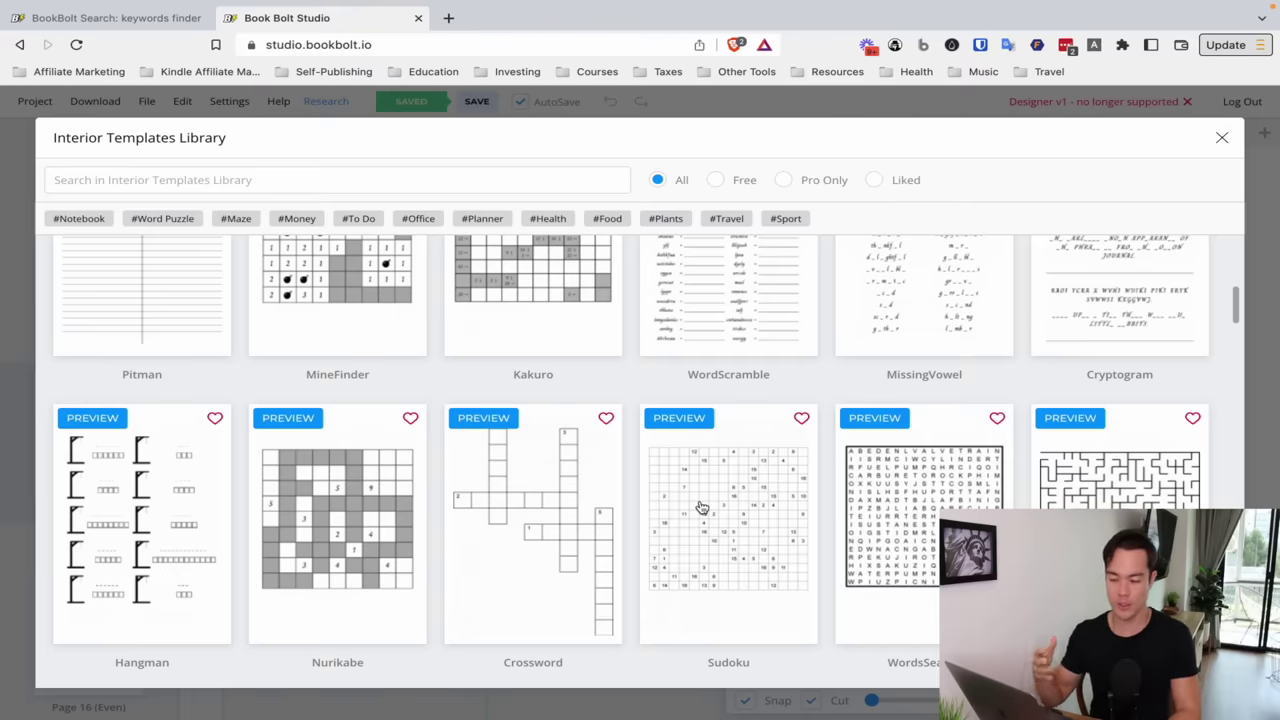
scroll(702, 508, "up", 2)
scroll(700, 508, "down", 2)
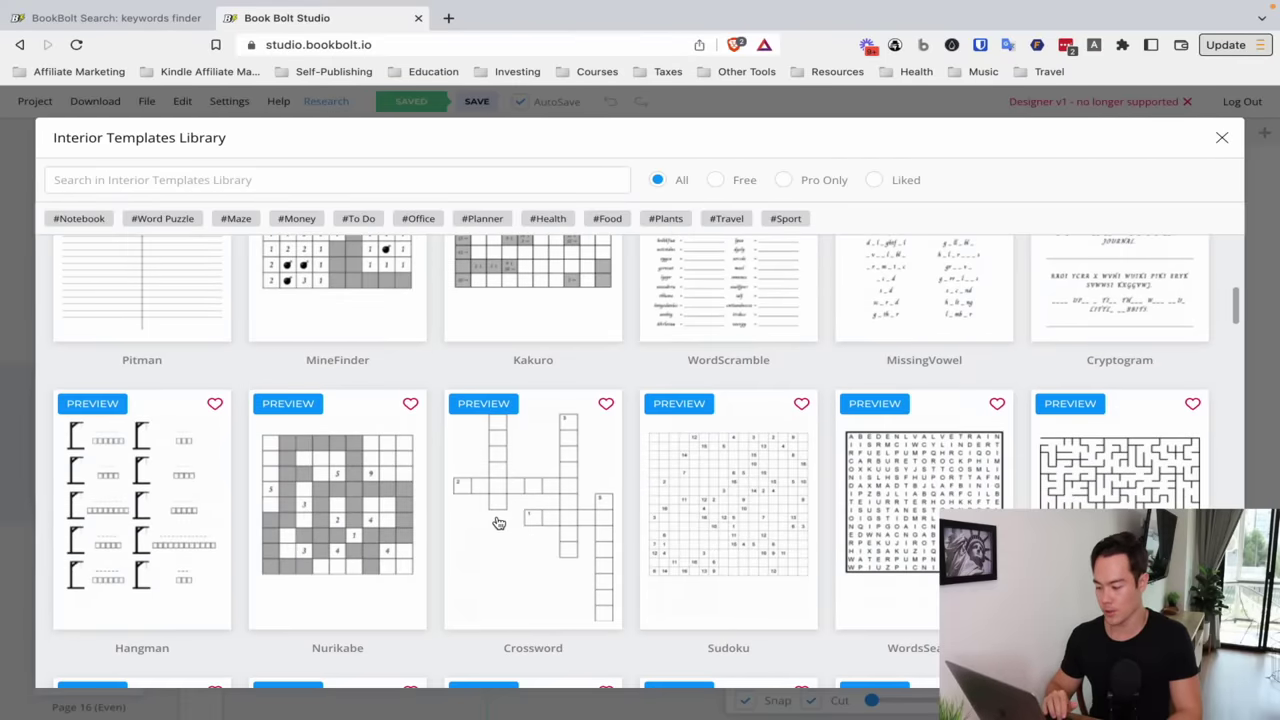
scroll(491, 520, "down", 3)
left_click(708, 318)
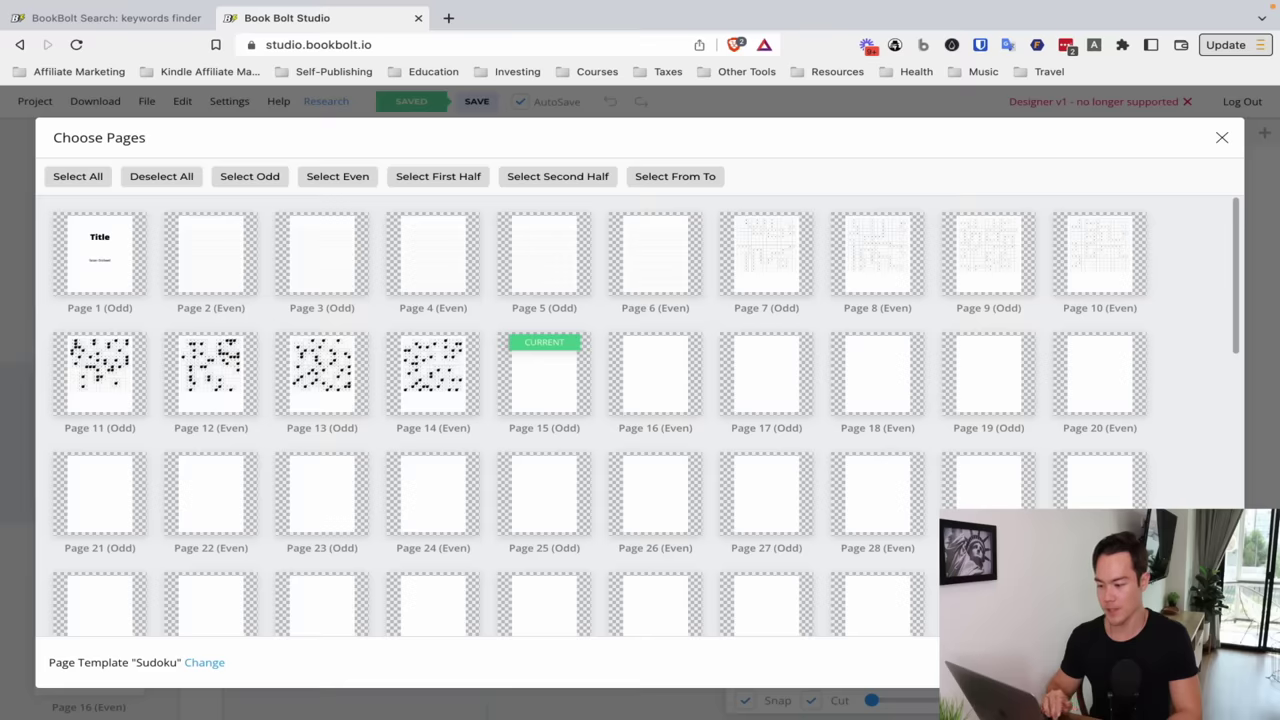
scroll(614, 471, "down", 1)
left_click_drag(650, 320, 1114, 346)
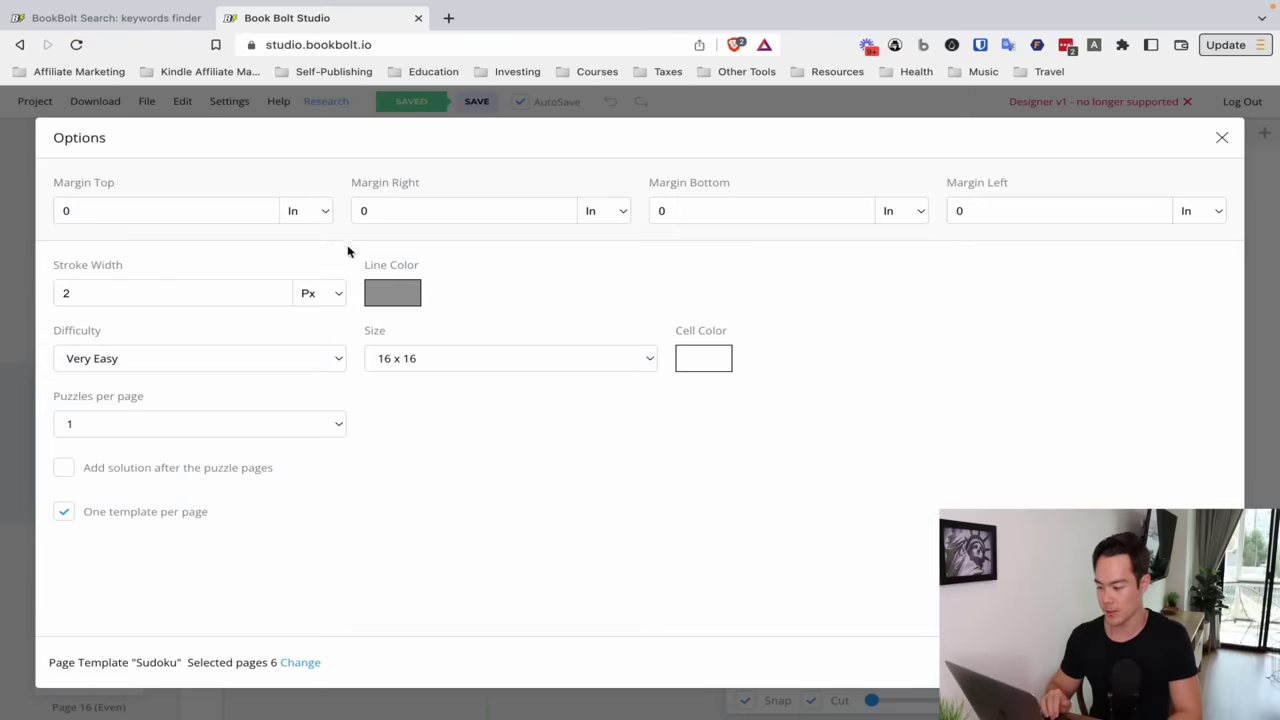
left_click(338, 361)
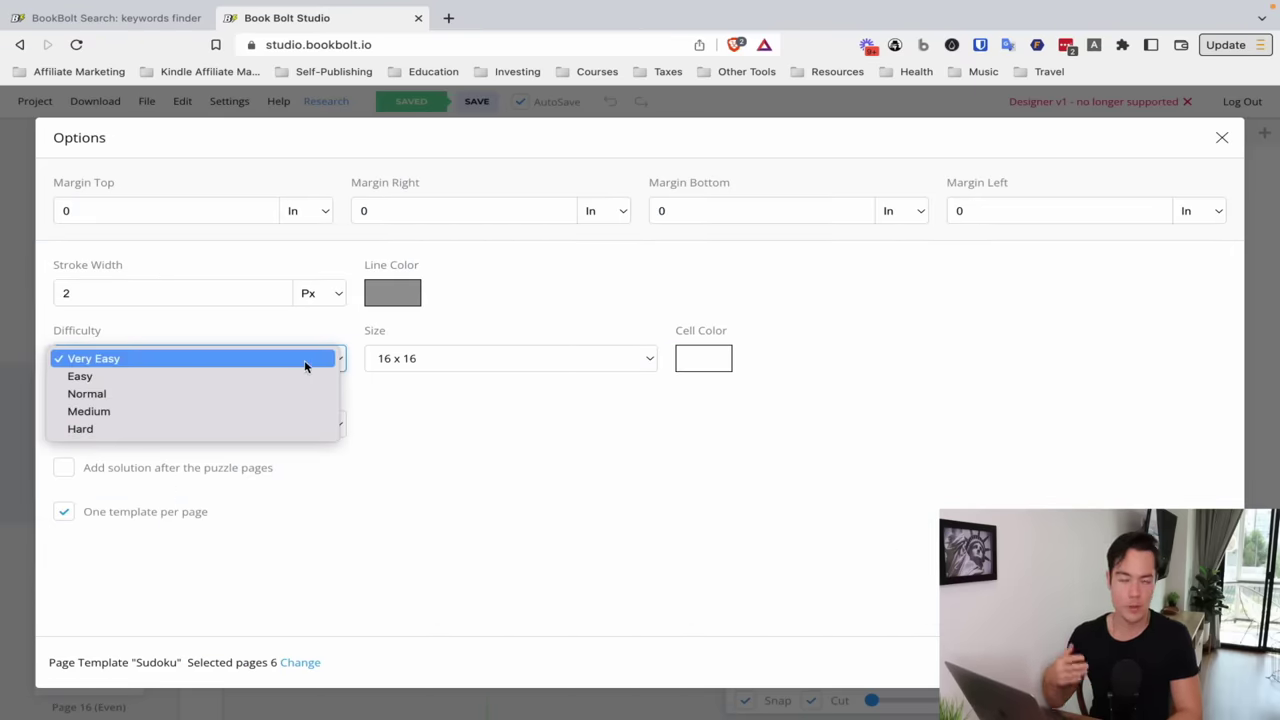
left_click(130, 430)
left_click(650, 358)
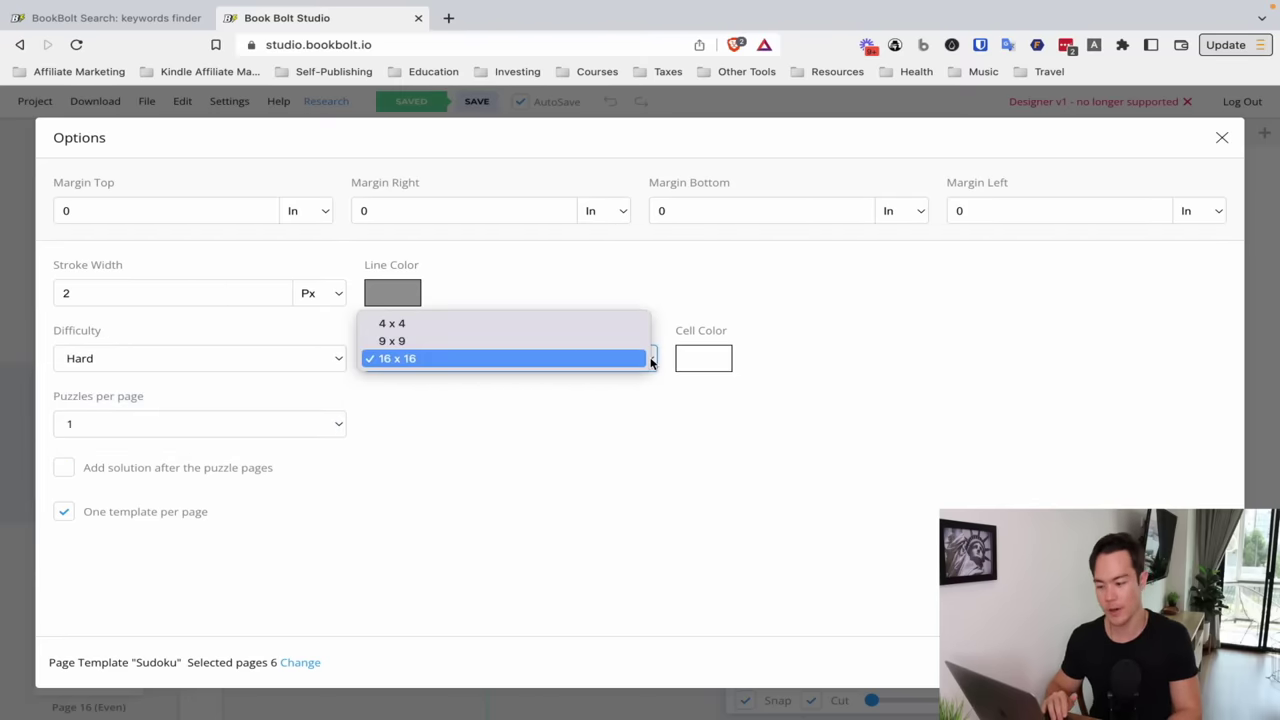
left_click(571, 358)
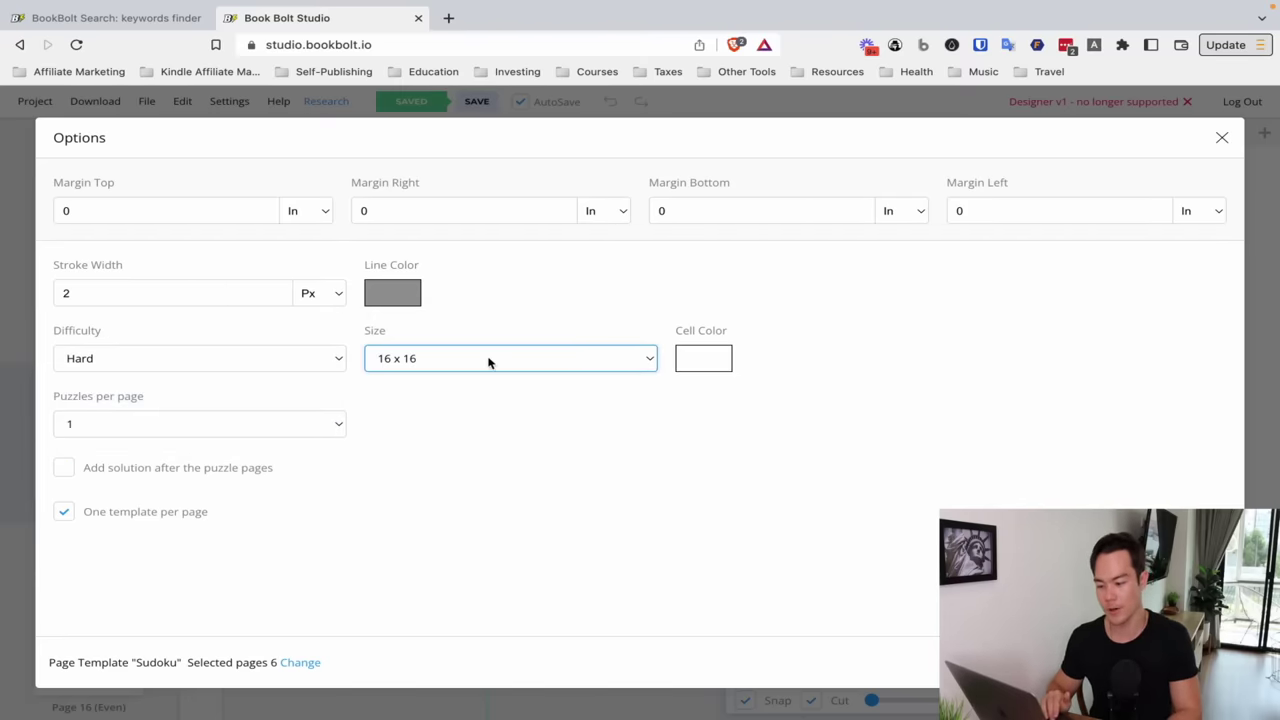
left_click(131, 469)
left_click(839, 520)
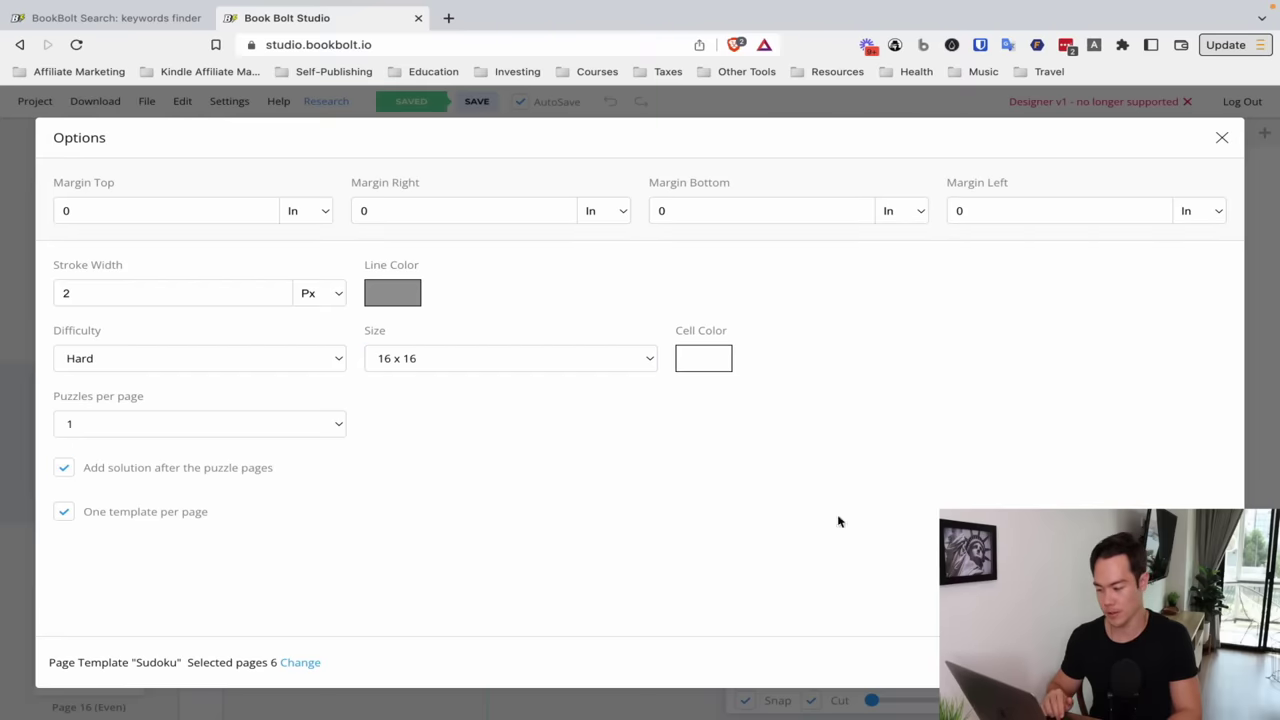
key("Escape")
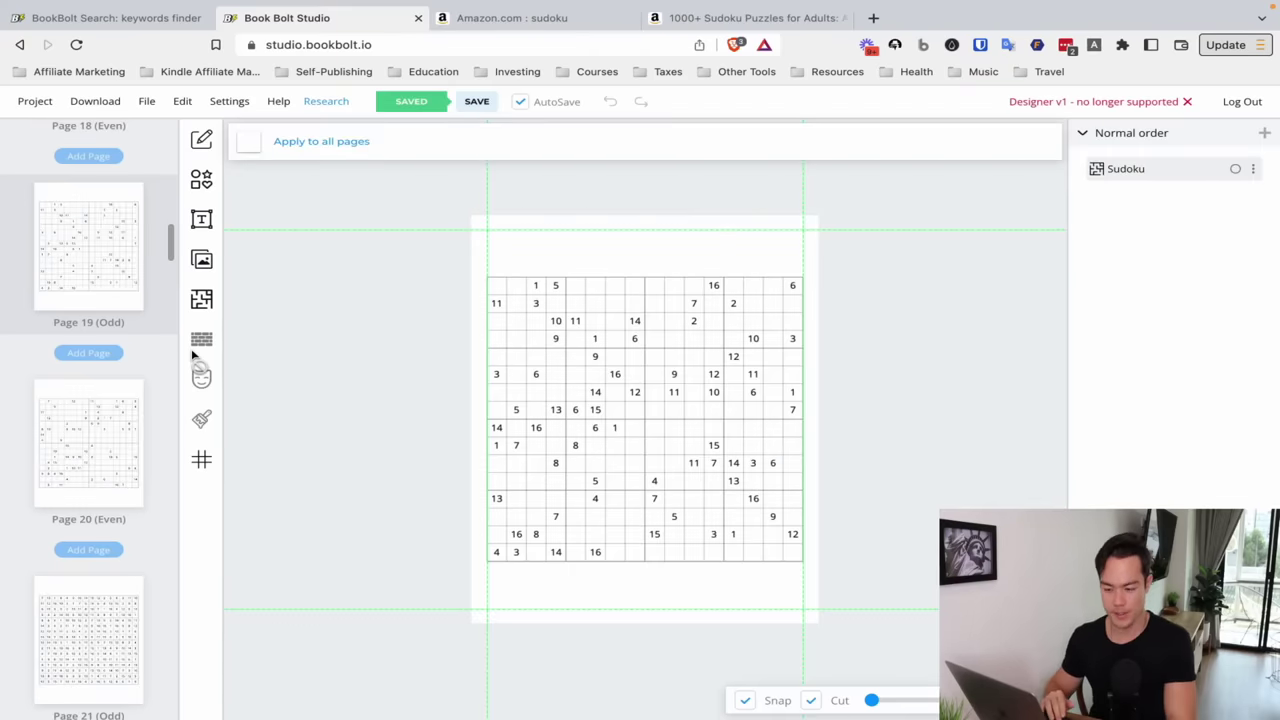
In the Amazon Sudoku results, compare daily royalties: the 2023 Sudoku book at $40 versus 1000+ Sudoku at $211.
left_click(503, 17)
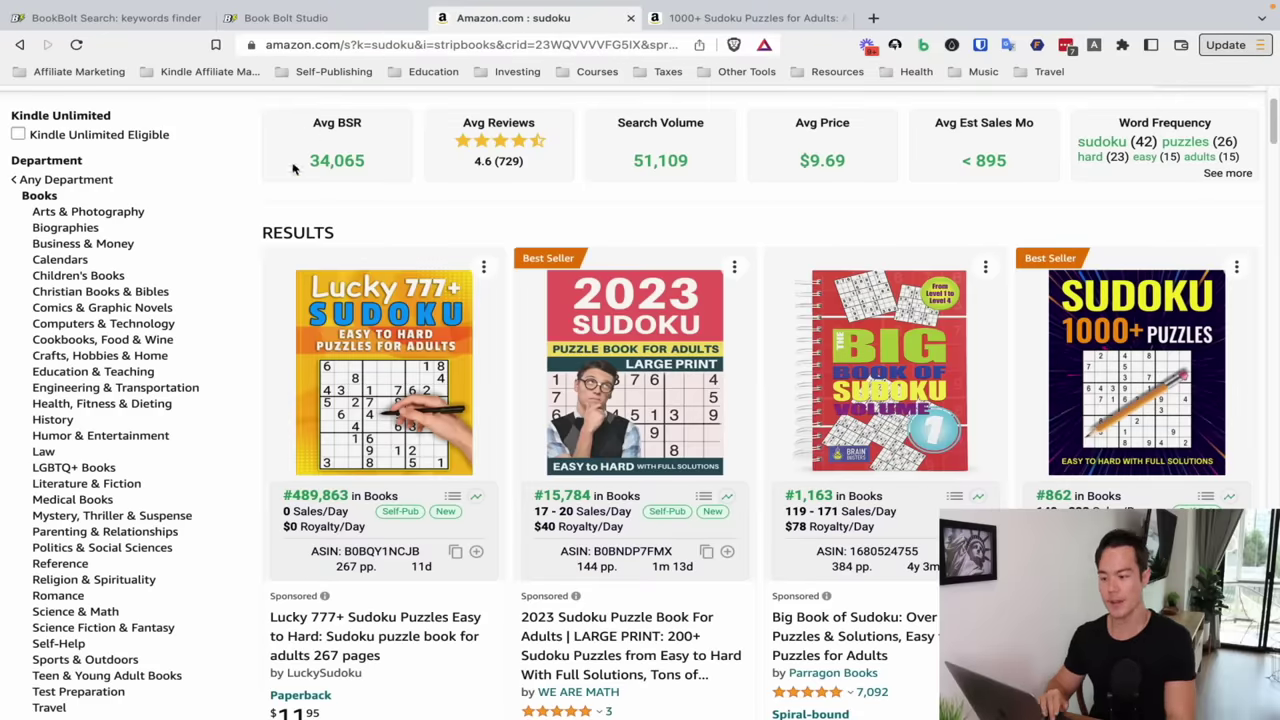
scroll(400, 300, "down", 3)
scroll(440, 400, "down", 3)
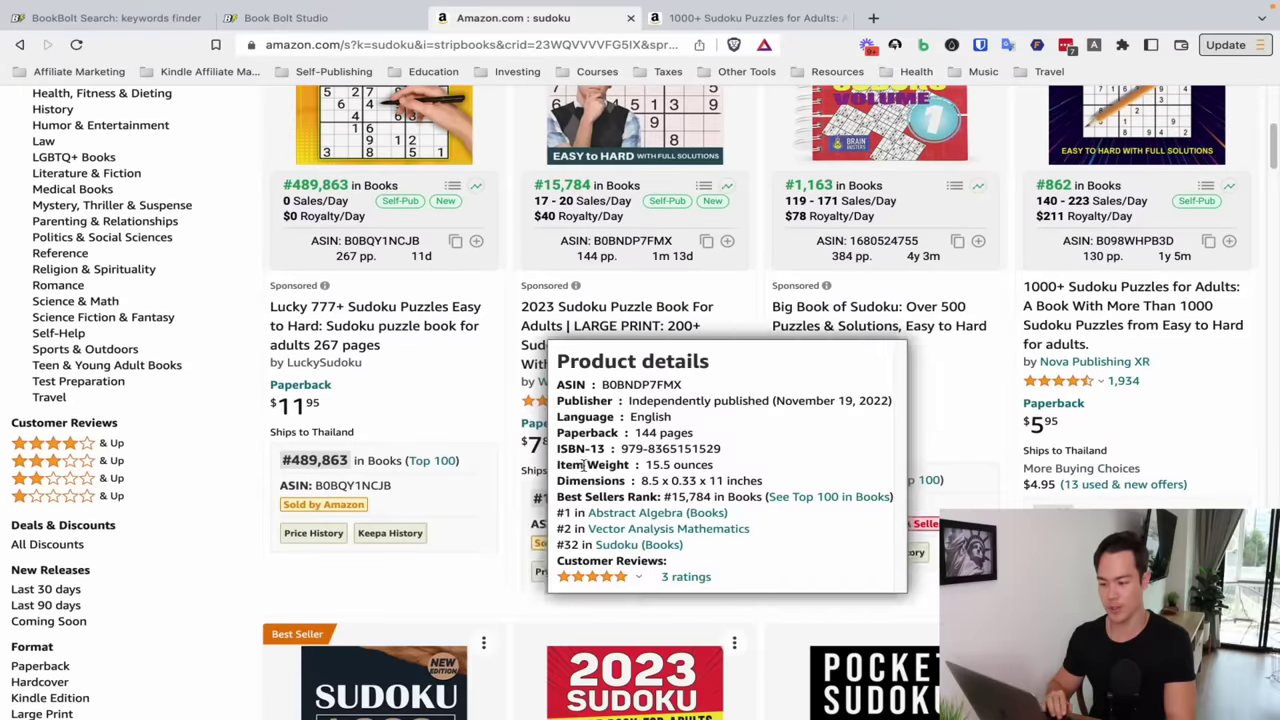
scroll(447, 424, "up", 2)
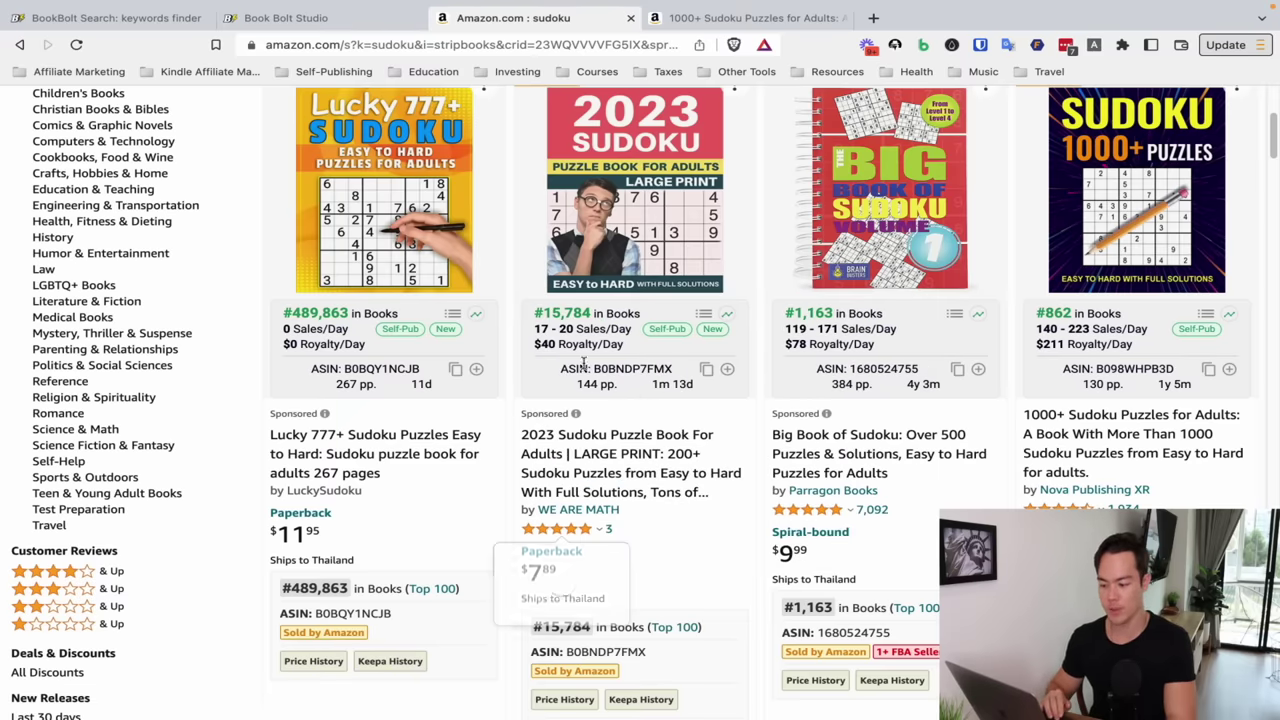
double_click(546, 344)
left_click_drag(546, 344, 692, 358)
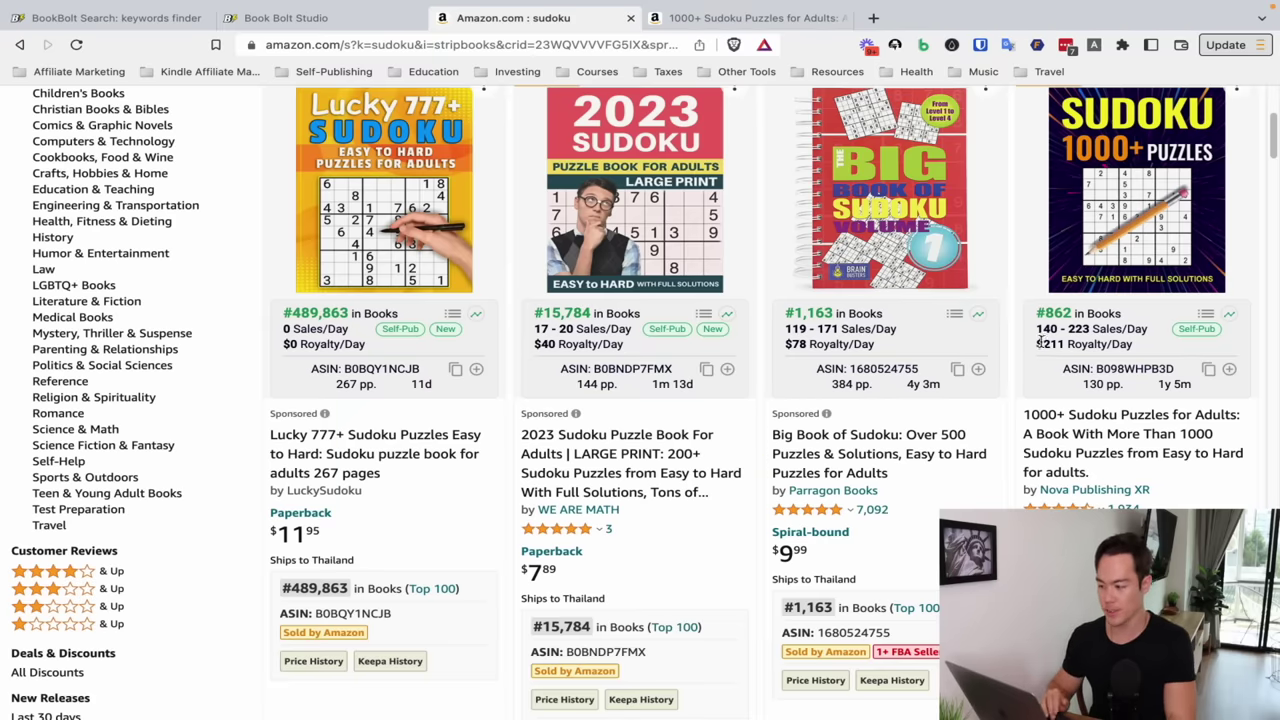
left_click_drag(1035, 344, 1112, 344)
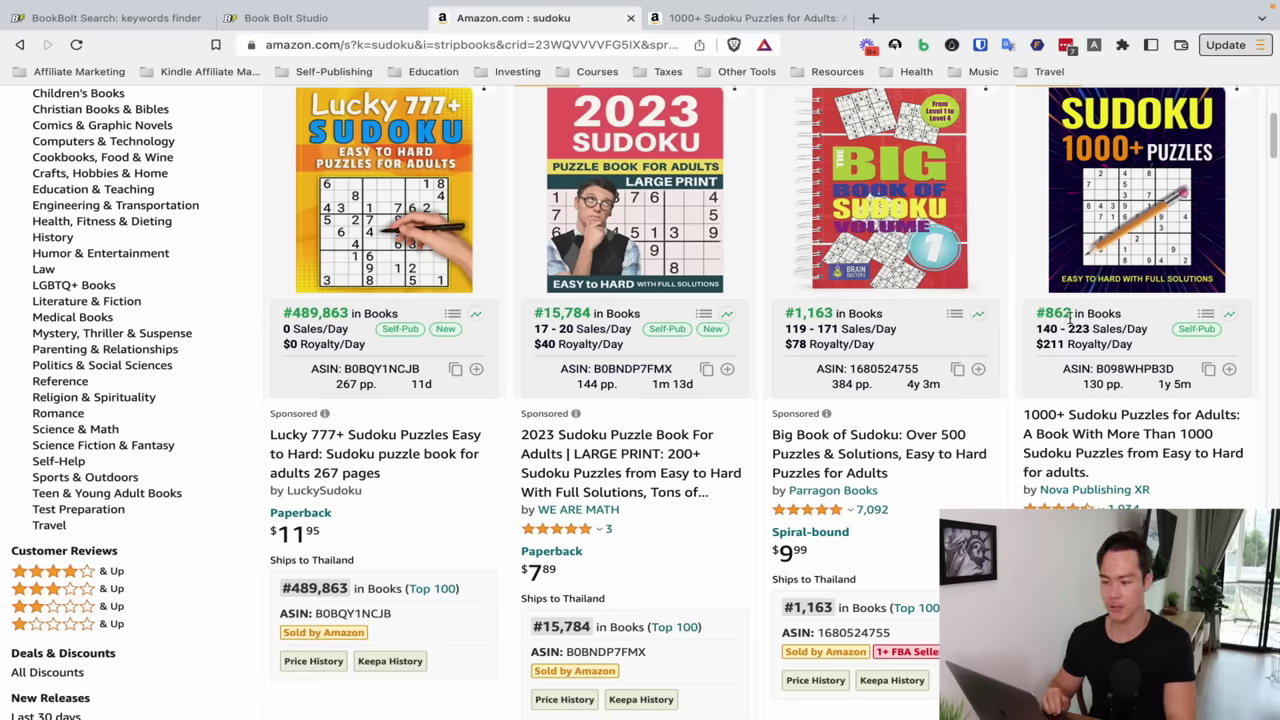
Open the 1000+ Sudoku Puzzles for Adults sample preview and scroll to its Easy 9 x 9 puzzle pages.
left_click(705, 20)
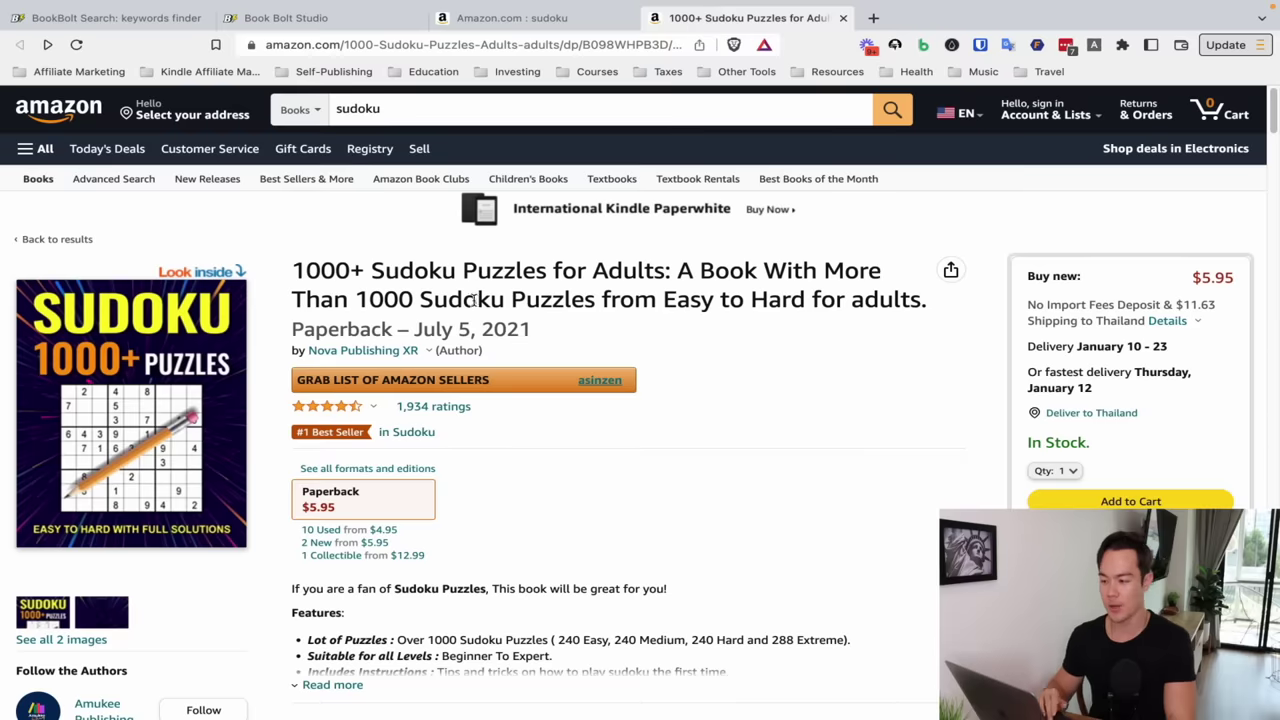
left_click(200, 274)
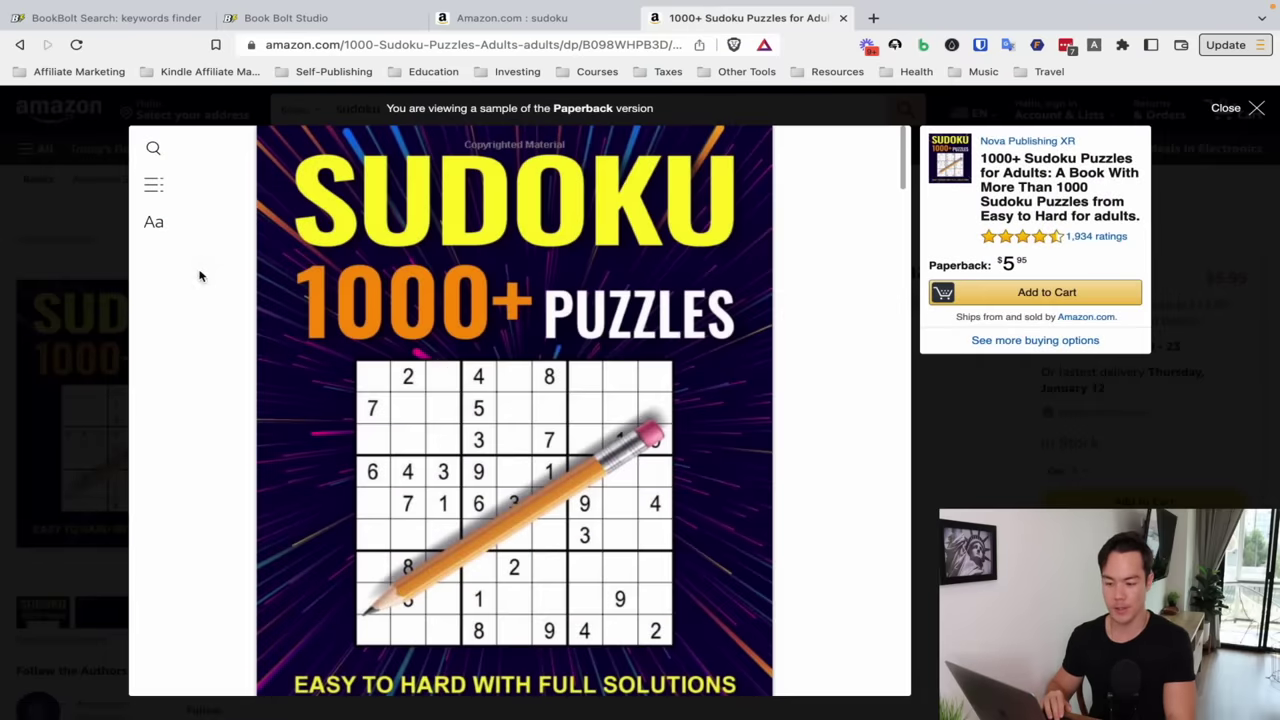
scroll(437, 365, "down", 20)
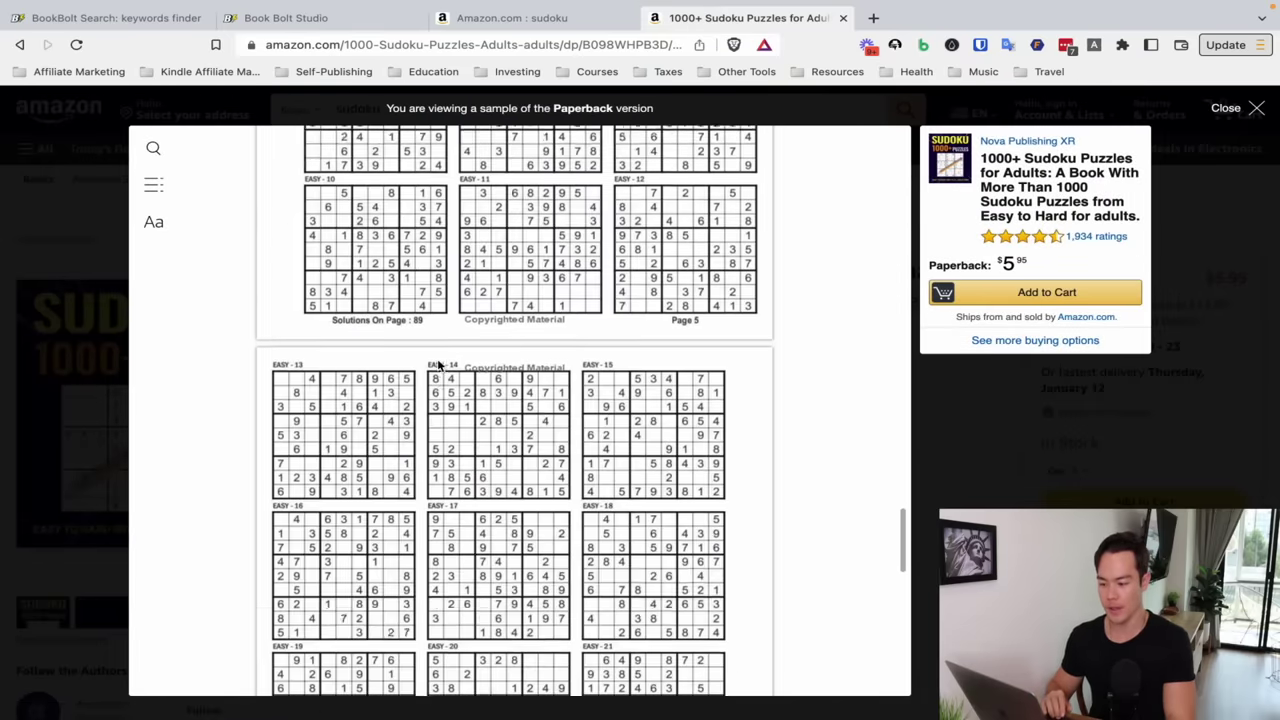
scroll(437, 365, "up", 10)
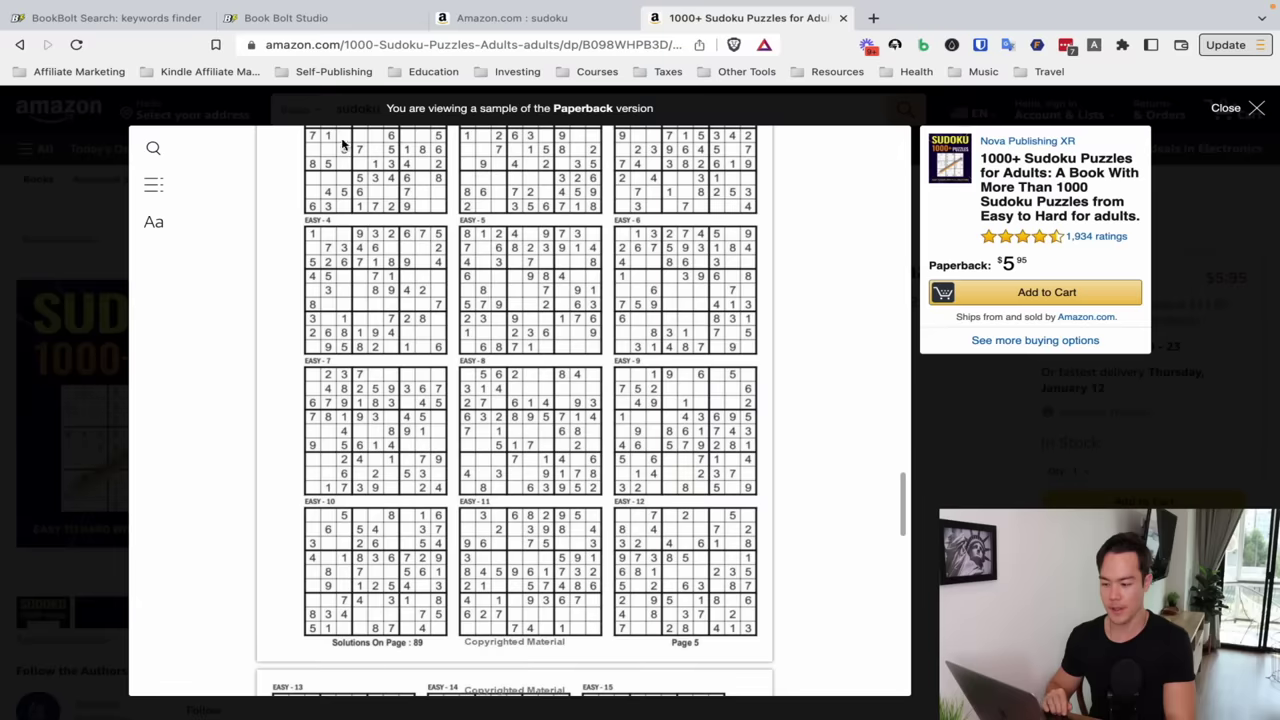
scroll(383, 320, "down", 1)
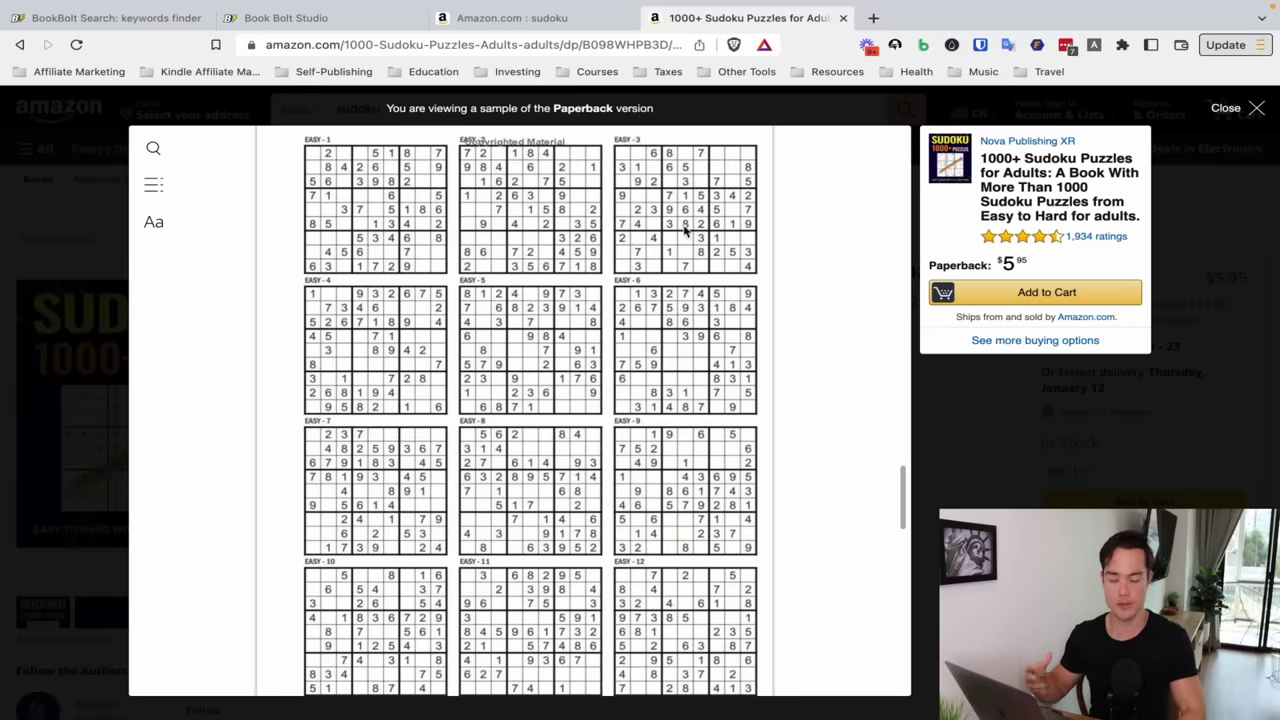
In the designer, shrink the 16x16 Sudoku on page 19 to a small grid.
left_click(313, 28)
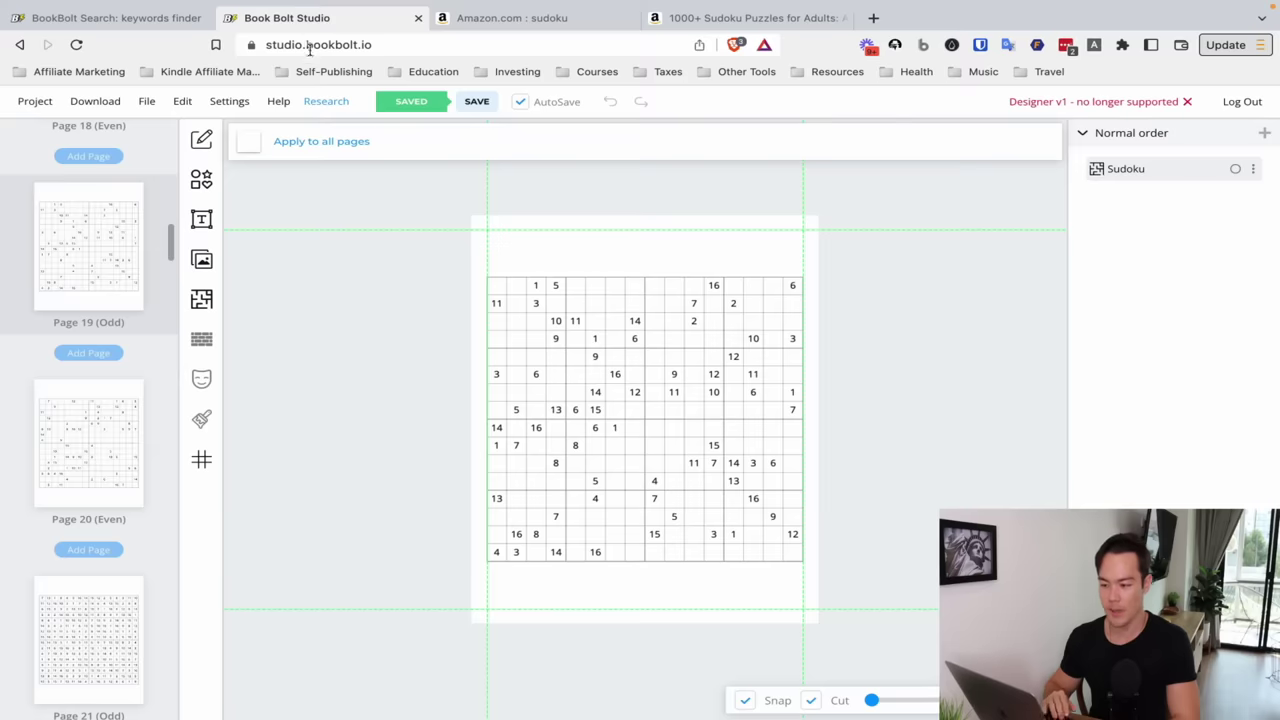
left_click(621, 354)
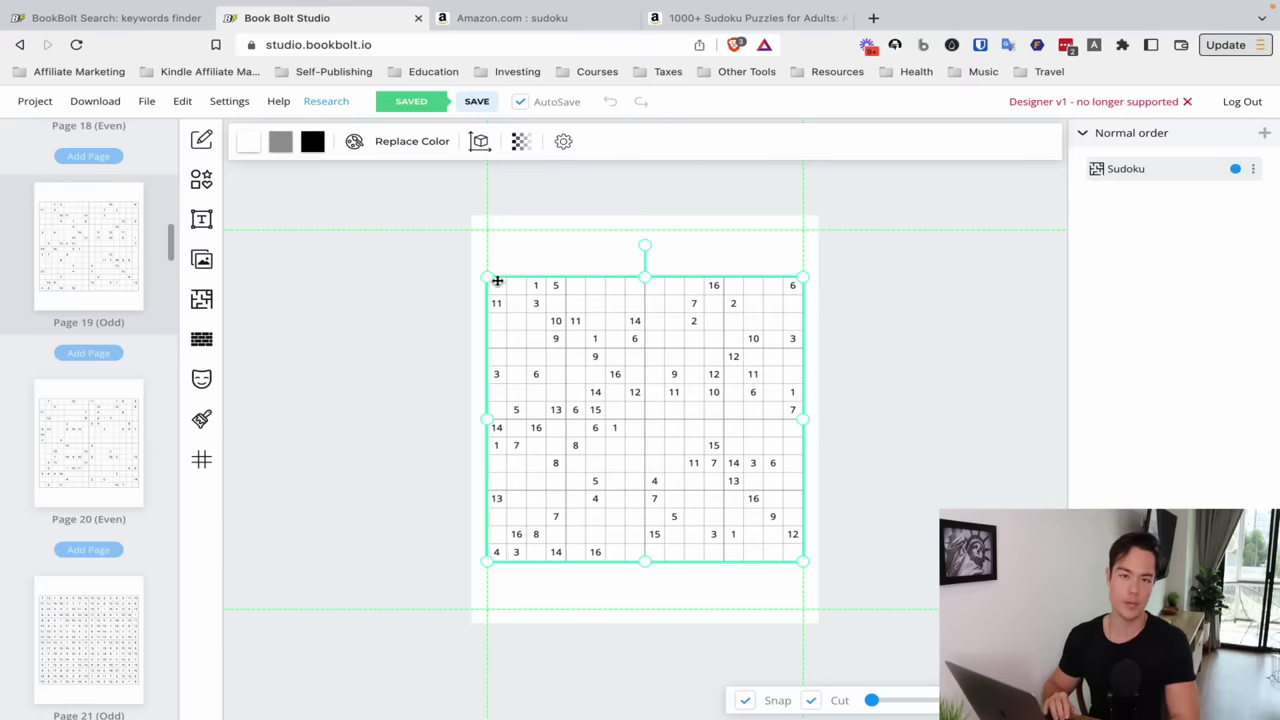
left_click_drag(487, 277, 709, 477)
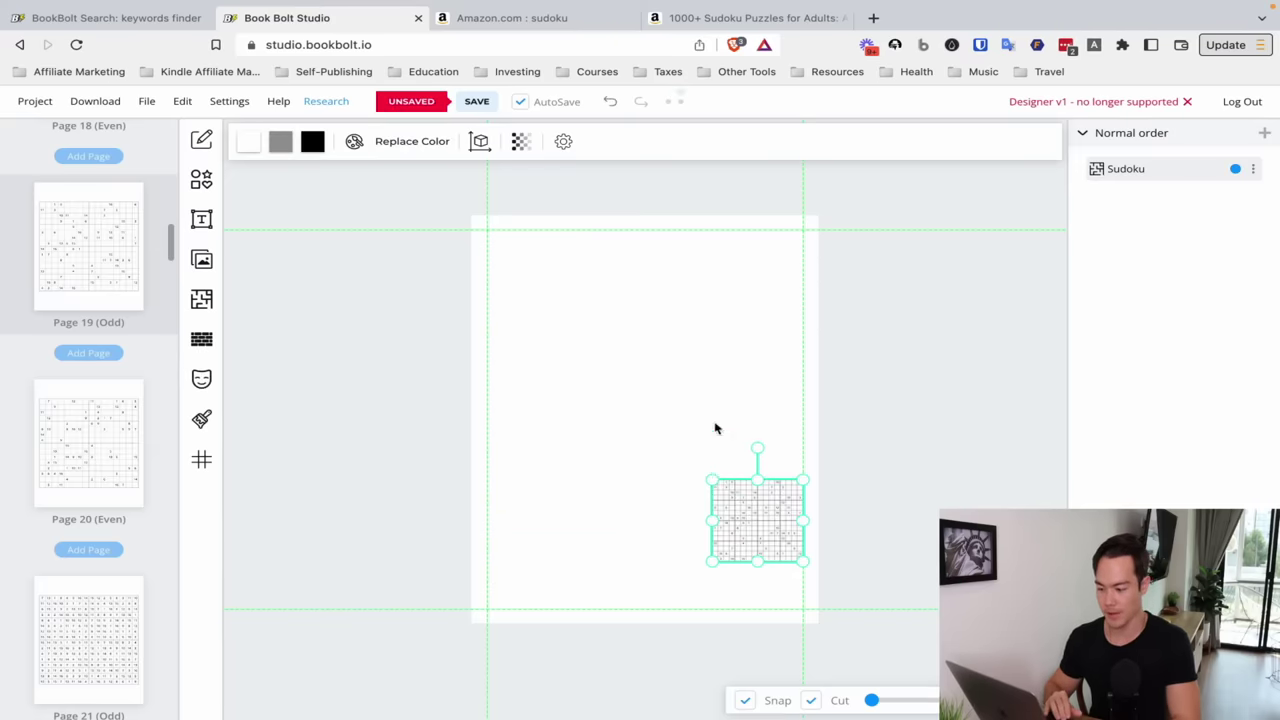
Check the Amazon sample's several-puzzles-per-page layout for reference.
left_click(700, 17)
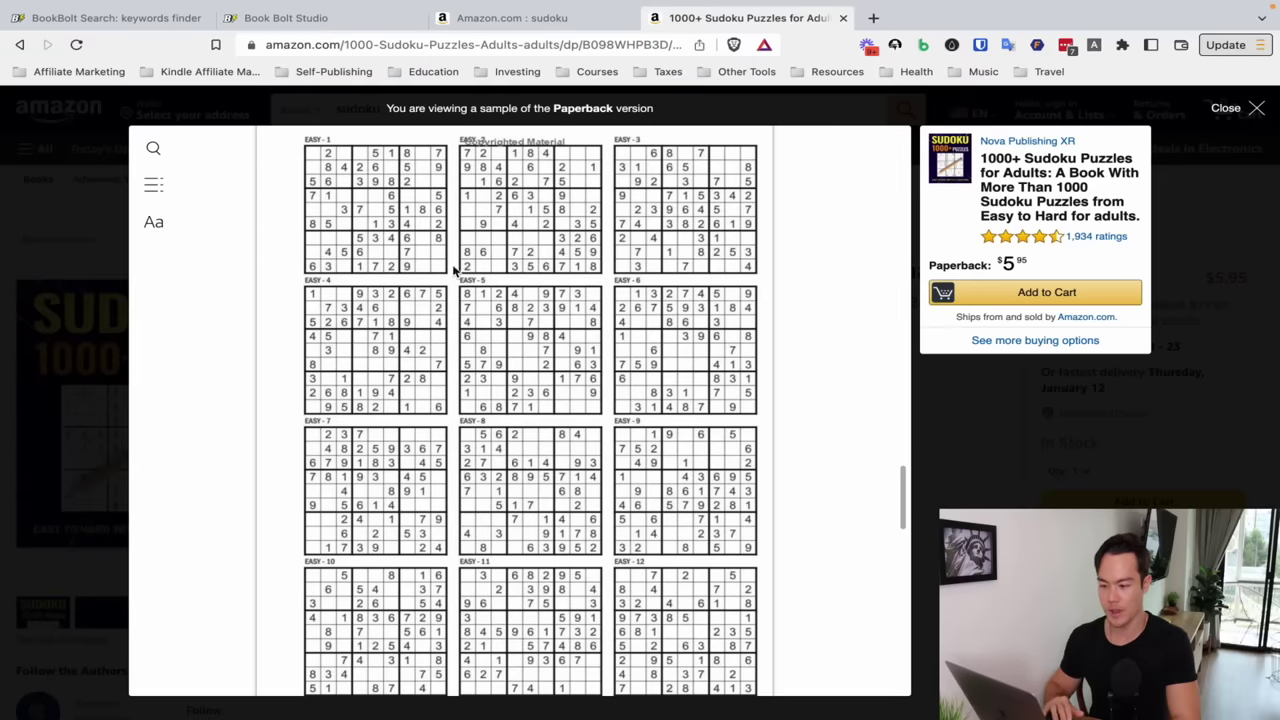
scroll(455, 270, "down", 3)
scroll(587, 548, "up", 3)
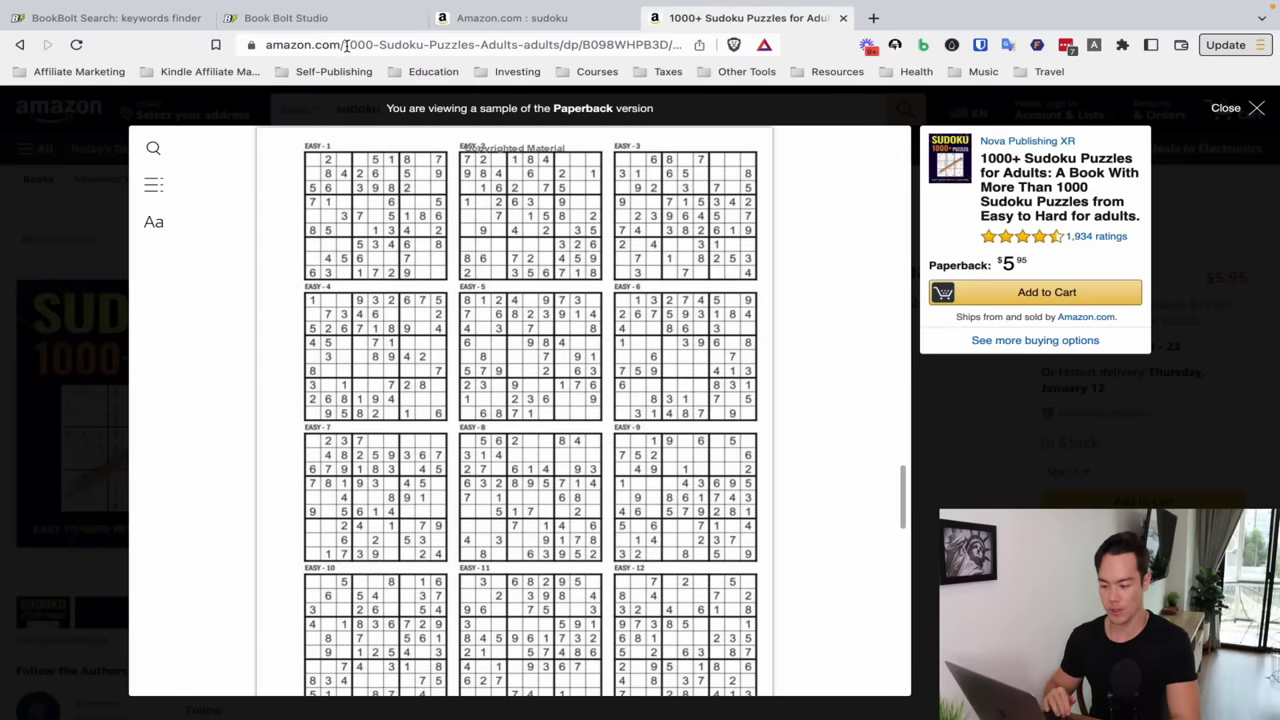
Move the small Sudoku grid to the page's top-left corner and enlarge it slightly.
left_click(300, 18)
left_click_drag(770, 510, 549, 265)
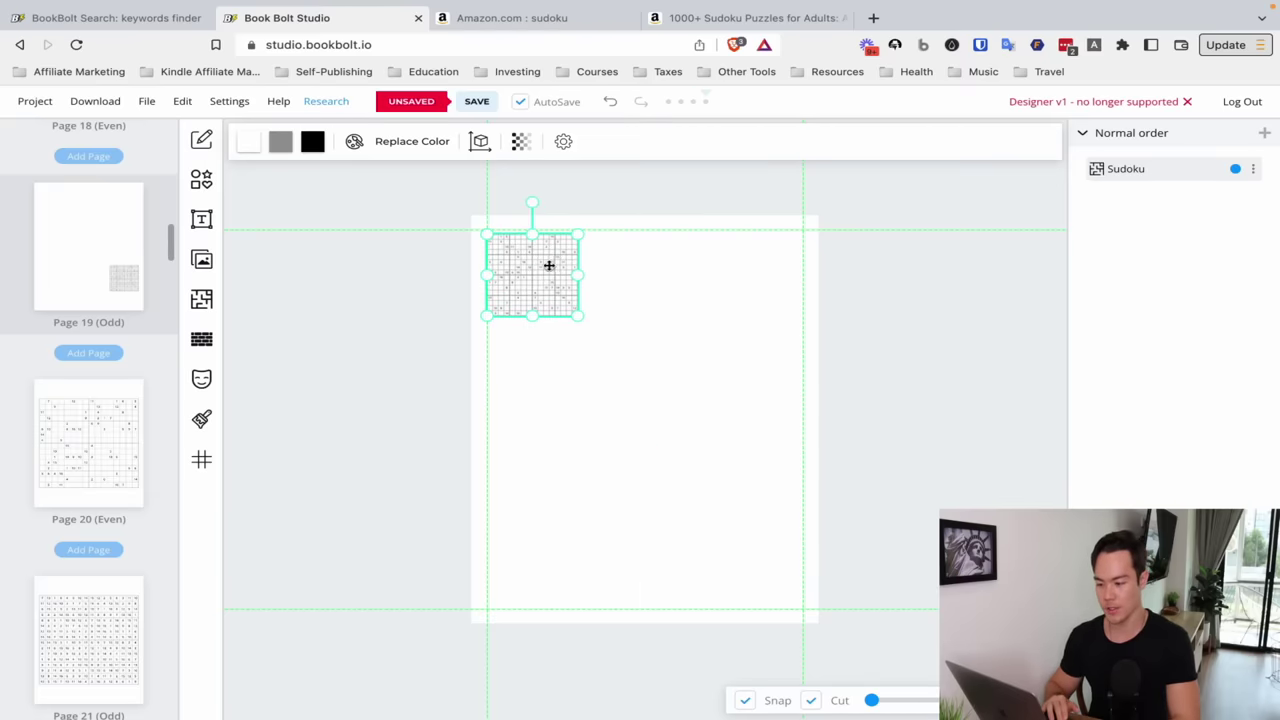
left_click(606, 294)
left_click(571, 307)
left_click_drag(578, 316, 615, 340)
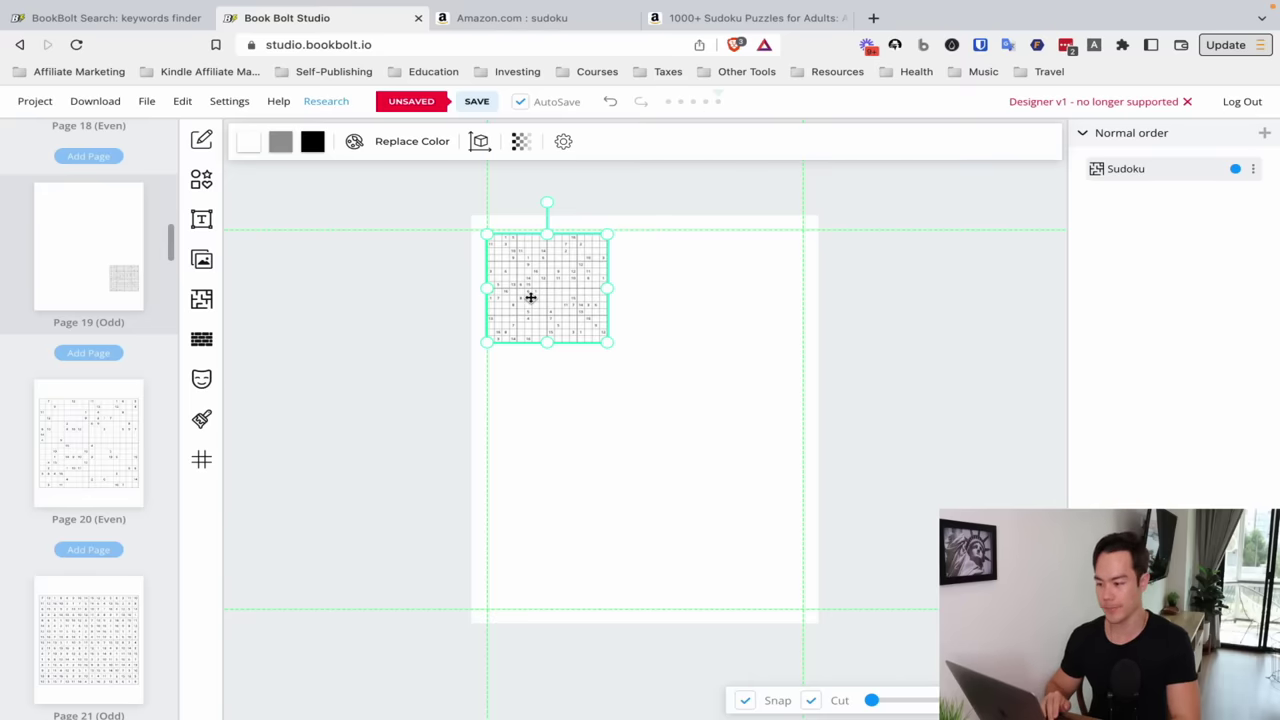
left_click(370, 376)
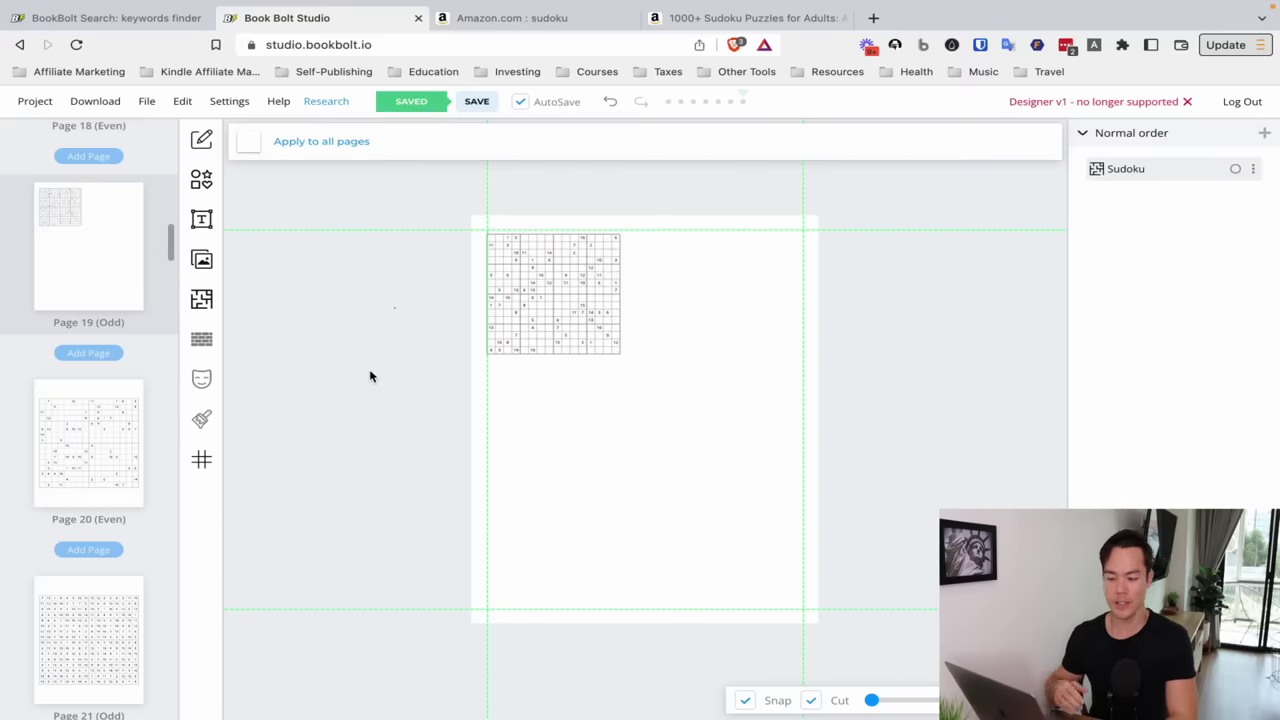
left_click(737, 18)
On the 1000+ Sudoku product page, highlight the $162 - $259 daily royalty estimate.
scroll(585, 552, "down", 5)
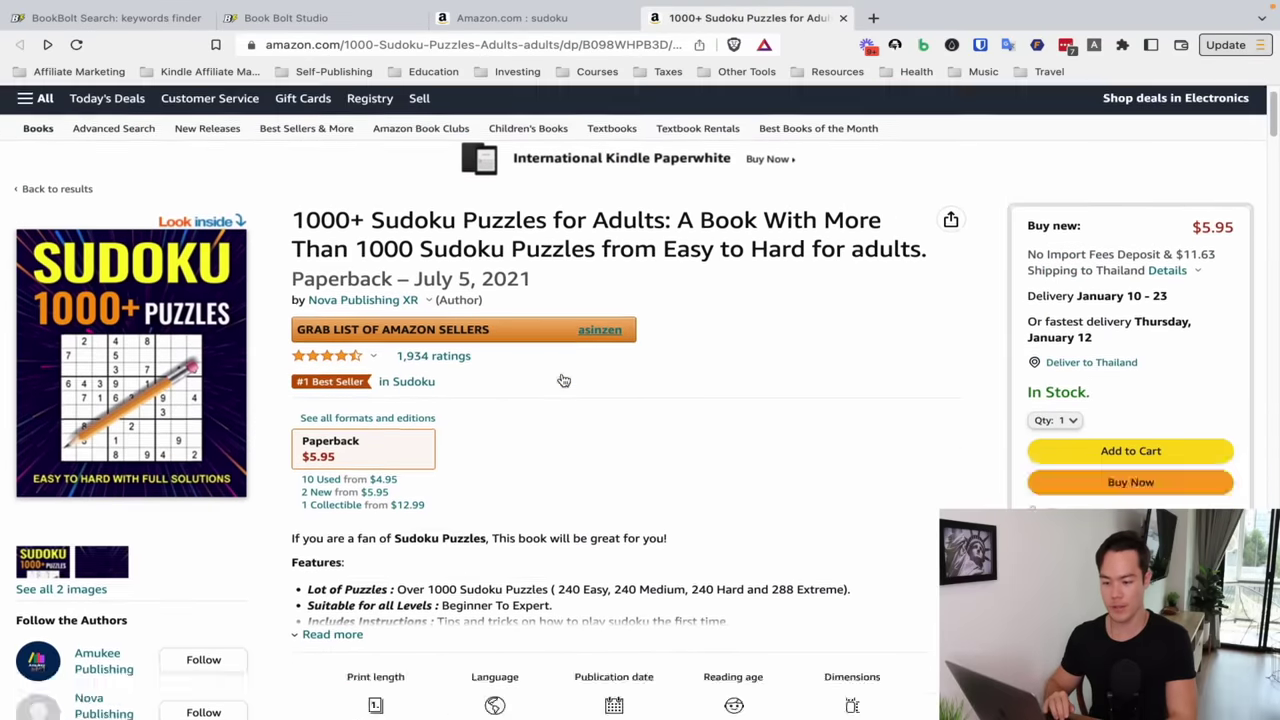
left_click_drag(664, 466, 786, 480)
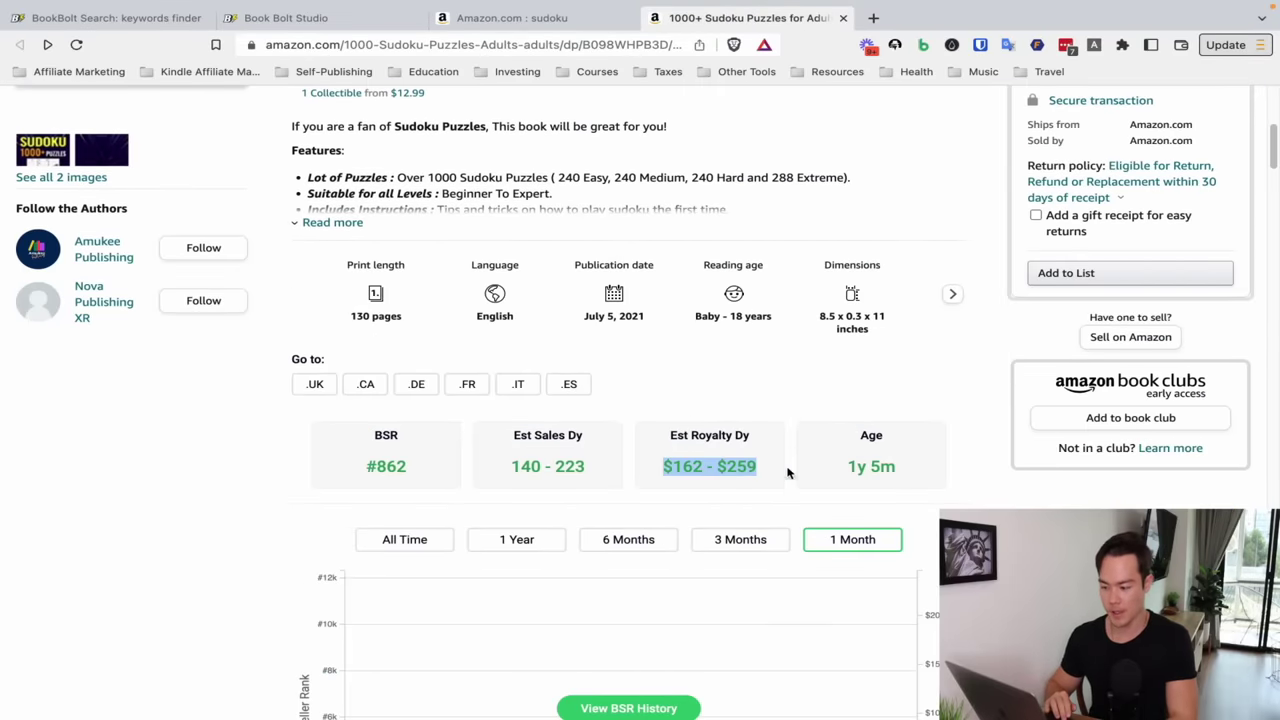
left_click(768, 378)
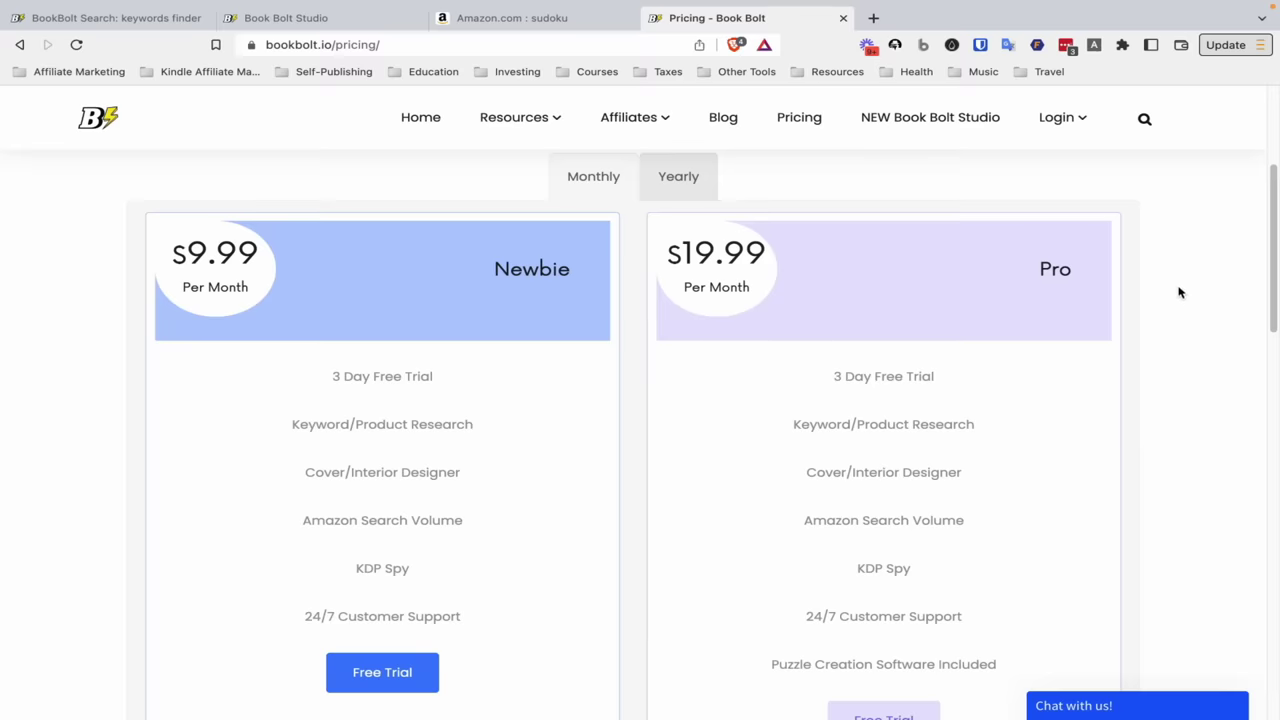
left_click(694, 181)
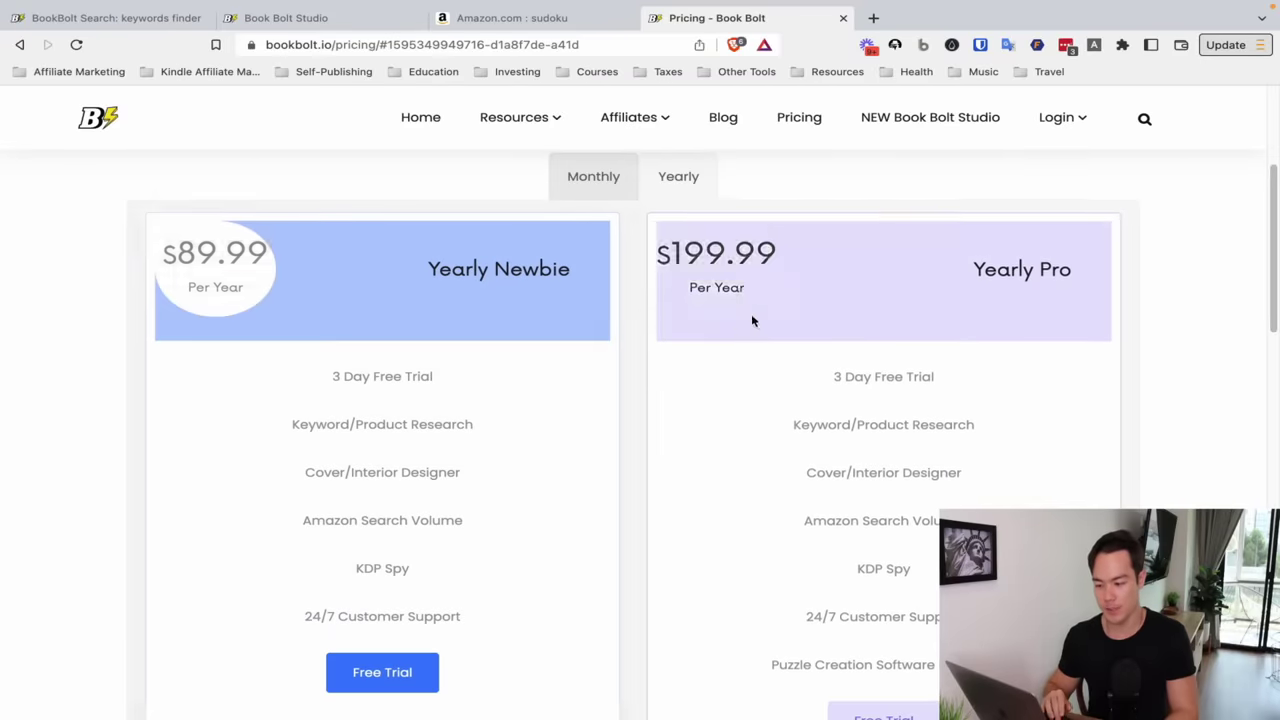
left_click(606, 190)
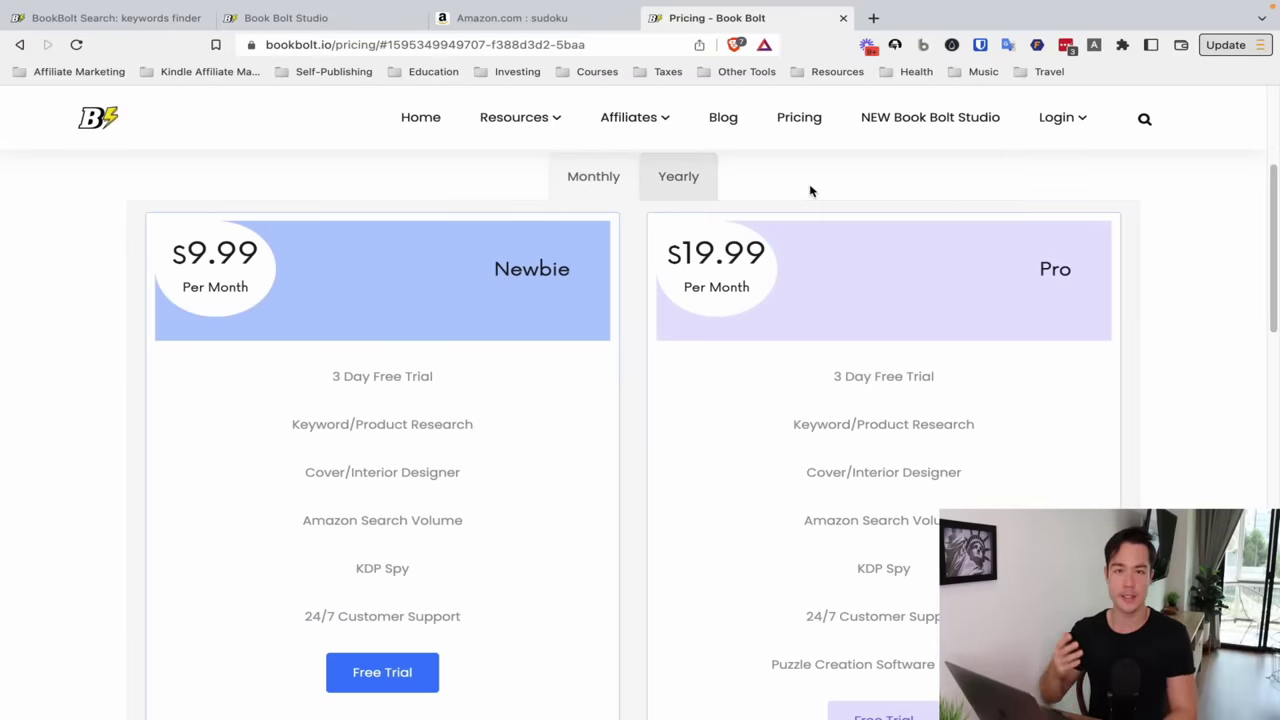